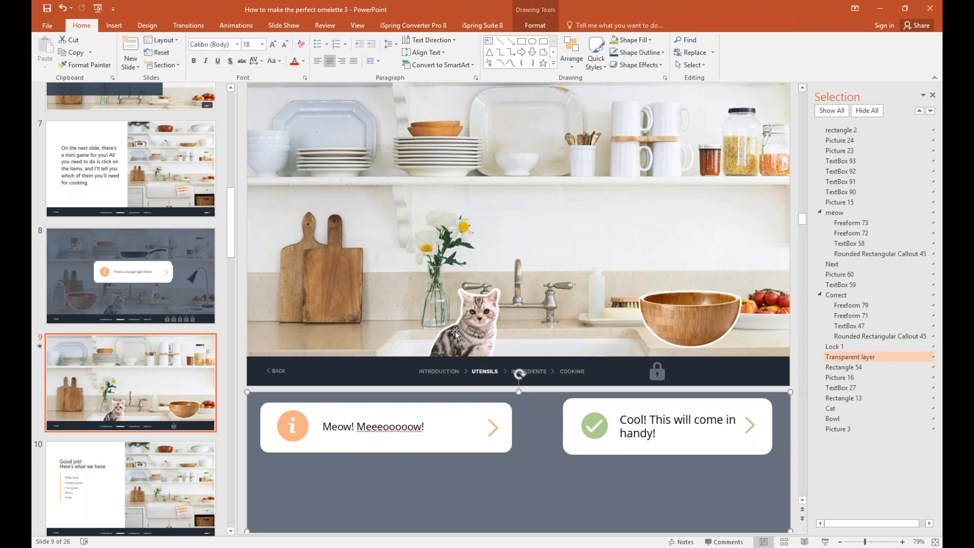
{"action": "left_click", "coordinate": [507, 277]}
{"action": "left_click_drag", "start_coordinate": [506, 278], "coordinate": [490, 207]}
{"action": "key", "text": "ctrl+z"}
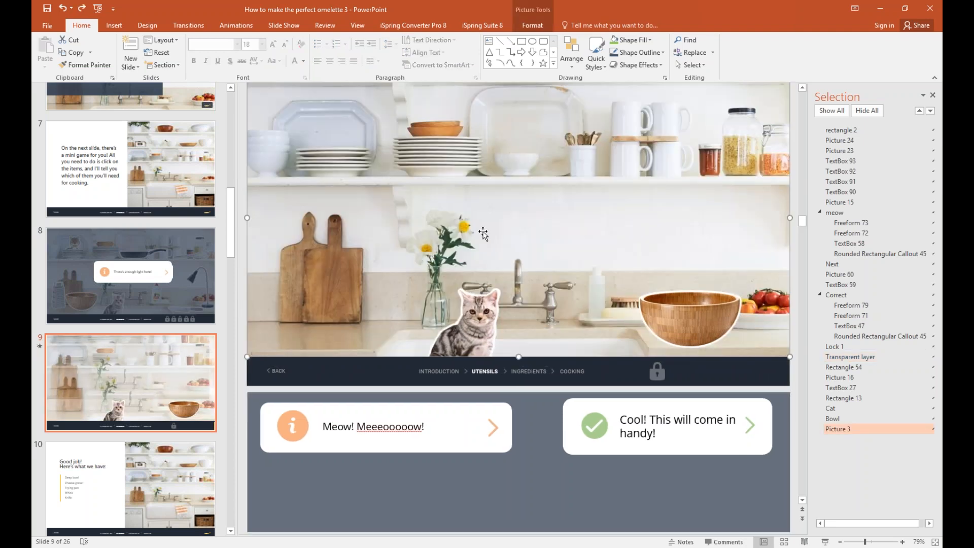
{"action": "left_click_drag", "start_coordinate": [479, 328], "coordinate": [484, 306]}
{"action": "key", "text": "ctrl+z"}
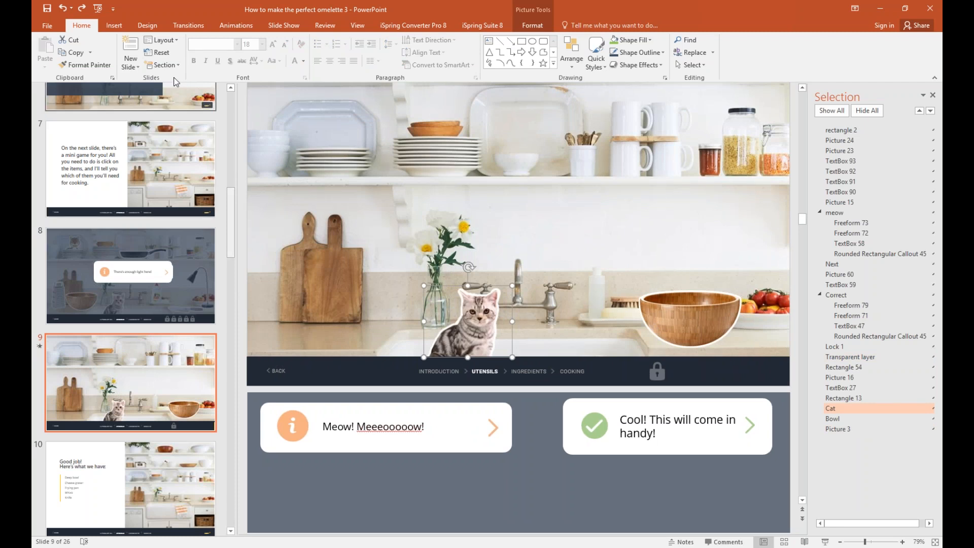
Step: Show the slide's animation list and delete all untriggered animations, from the first Transparent layer effect through rectangle 2
{"action": "left_click", "coordinate": [238, 28]}
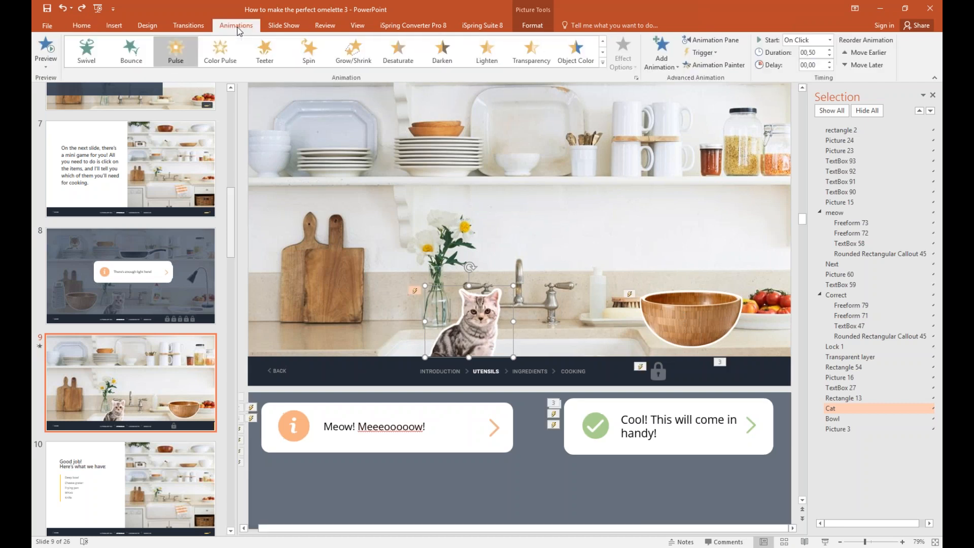
{"action": "left_click", "coordinate": [705, 43]}
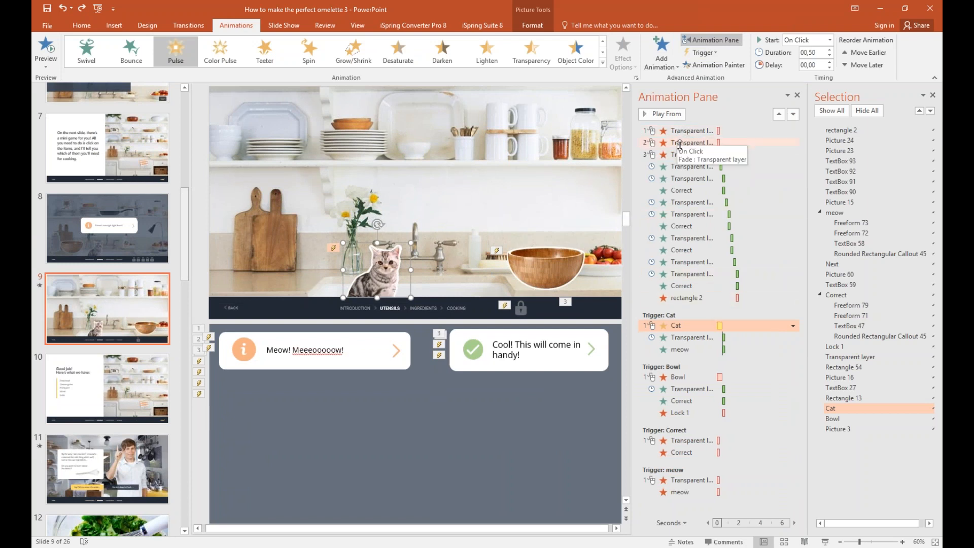
{"action": "left_click", "coordinate": [673, 297]}
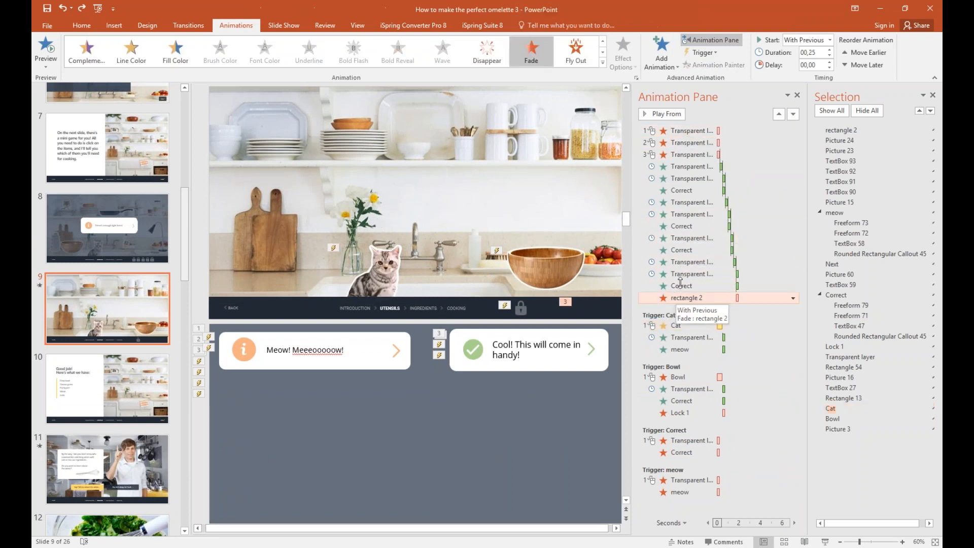
{"action": "left_click", "coordinate": [695, 133]}
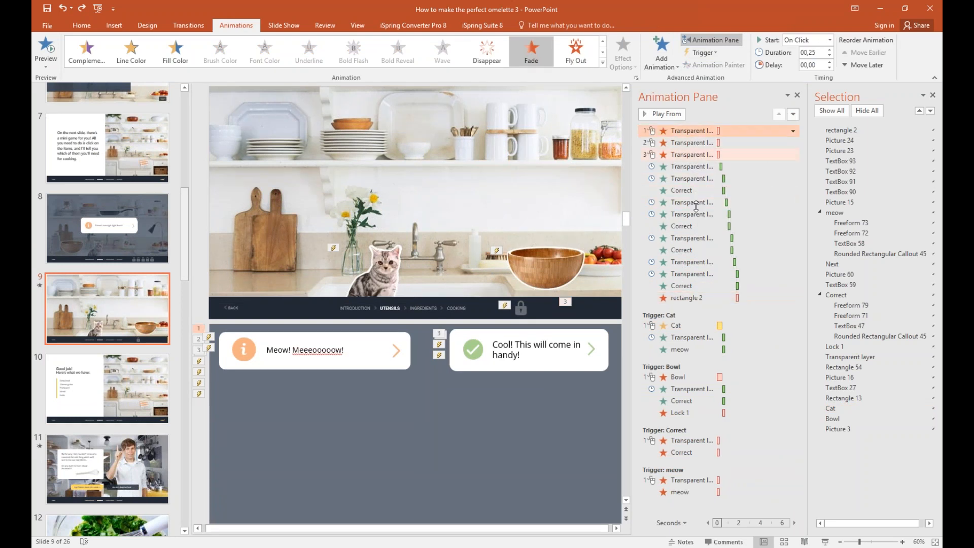
{"action": "left_click", "coordinate": [690, 297], "text": "shift"}
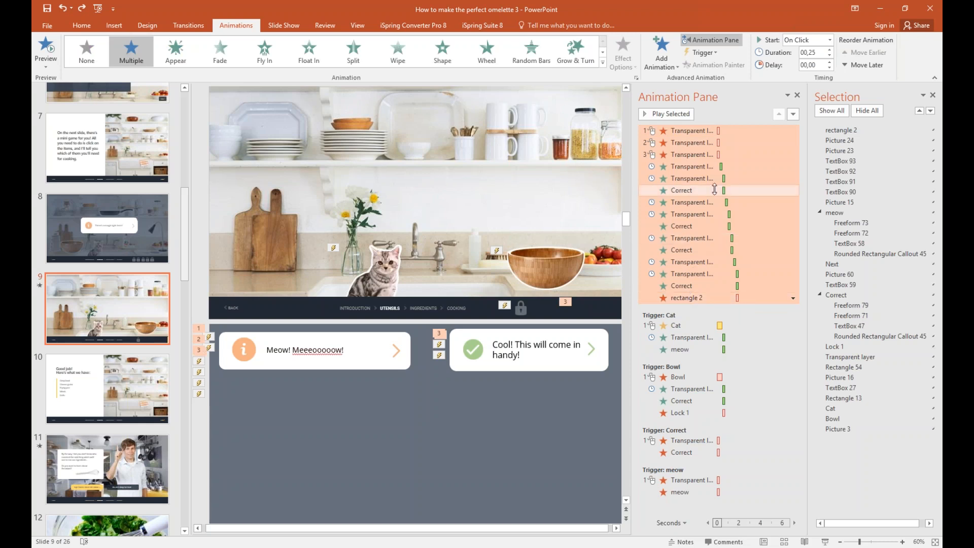
{"action": "key", "text": "Delete"}
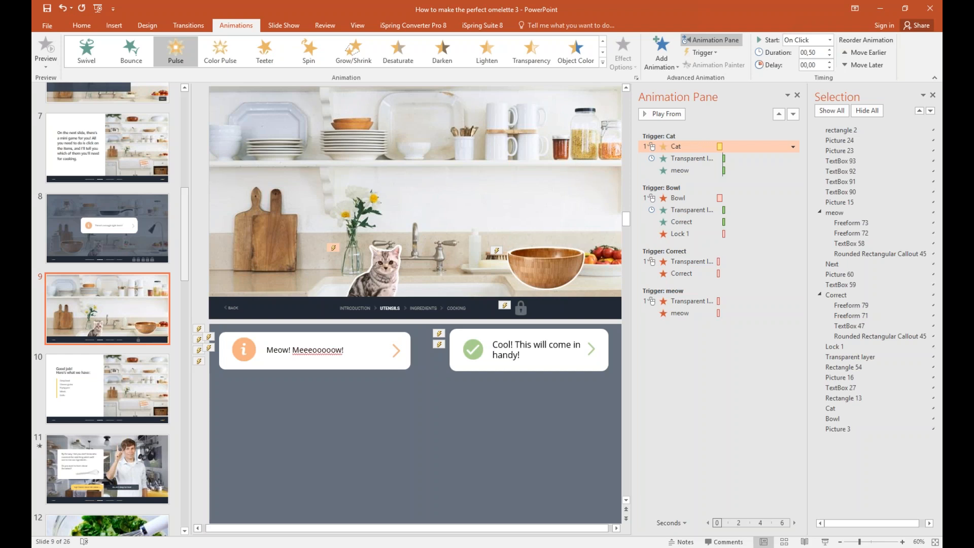
Step: Delete all remaining triggered animations for Cat, Bowl, Correct and meow from the slide
{"action": "left_click", "coordinate": [381, 272]}
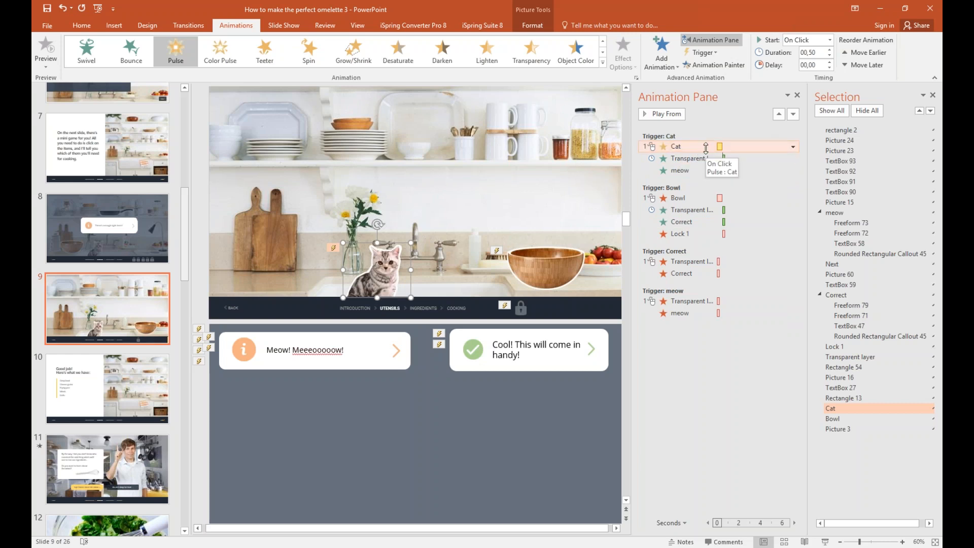
{"action": "key", "text": "ctrl+a"}
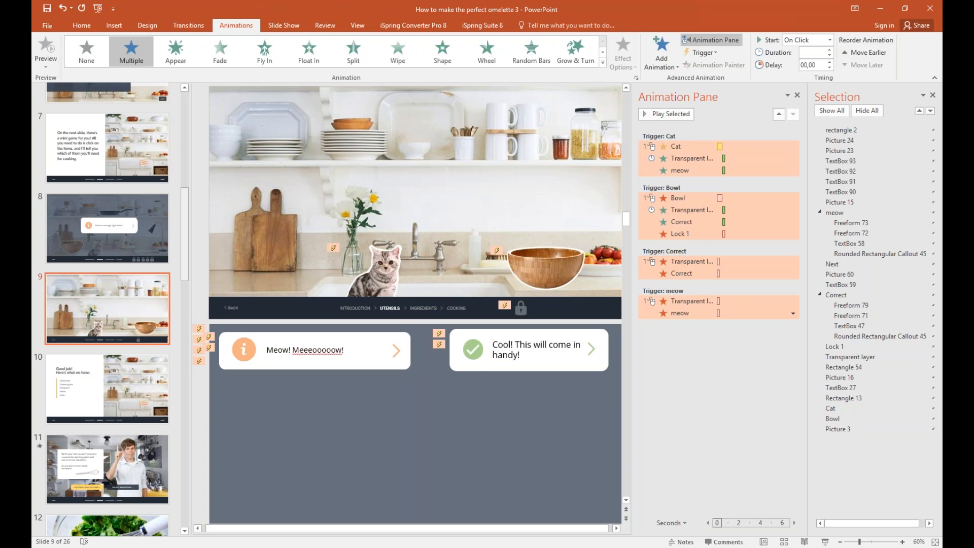
{"action": "key", "text": "Delete"}
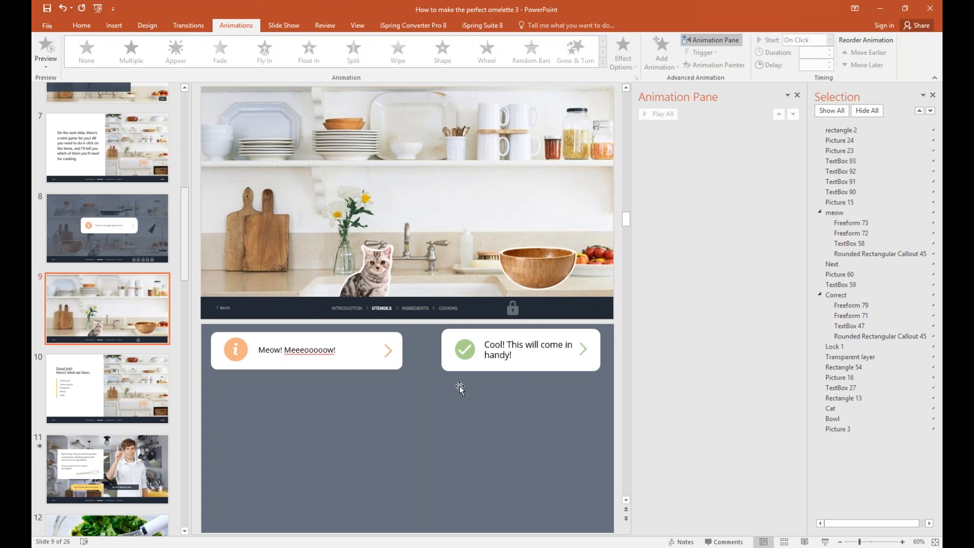
Step: Move the "Cool! This will come in handy!" callout onto the upper middle of the kitchen picture
{"action": "mouse_move", "coordinate": [522, 365]}
{"action": "left_mouse_down"}
{"action": "mouse_move", "coordinate": [482, 279]}
{"action": "mouse_move", "coordinate": [418, 190]}
{"action": "left_mouse_up"}
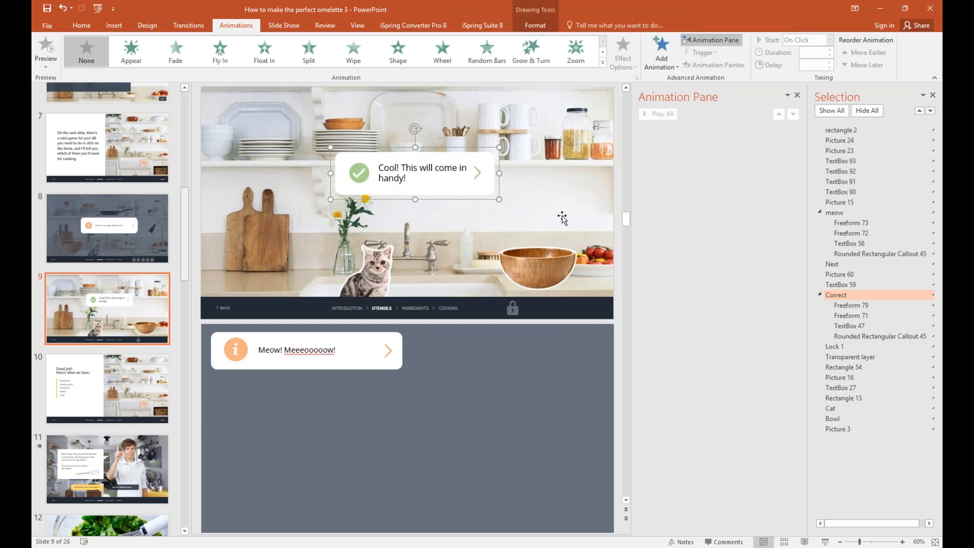
{"action": "left_click", "coordinate": [515, 226]}
{"action": "left_click", "coordinate": [476, 186]}
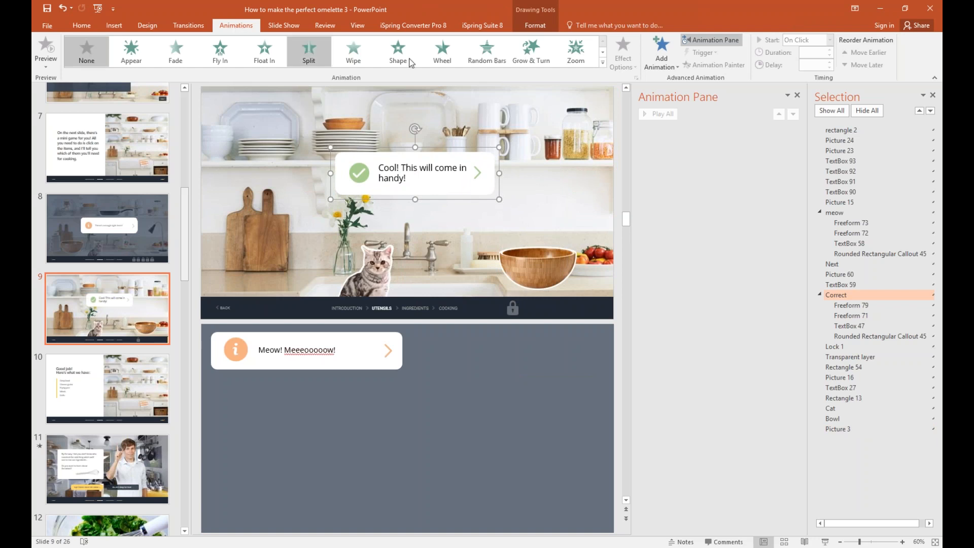
Step: Add a Fade entrance animation to the Correct callout and set it to trigger on click of Bowl
{"action": "left_click", "coordinate": [677, 67]}
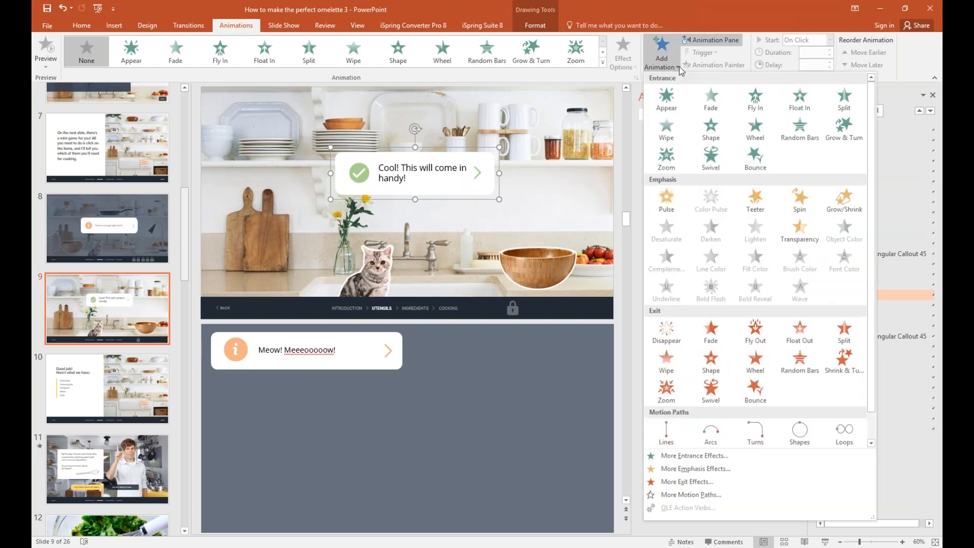
{"action": "left_click", "coordinate": [702, 103]}
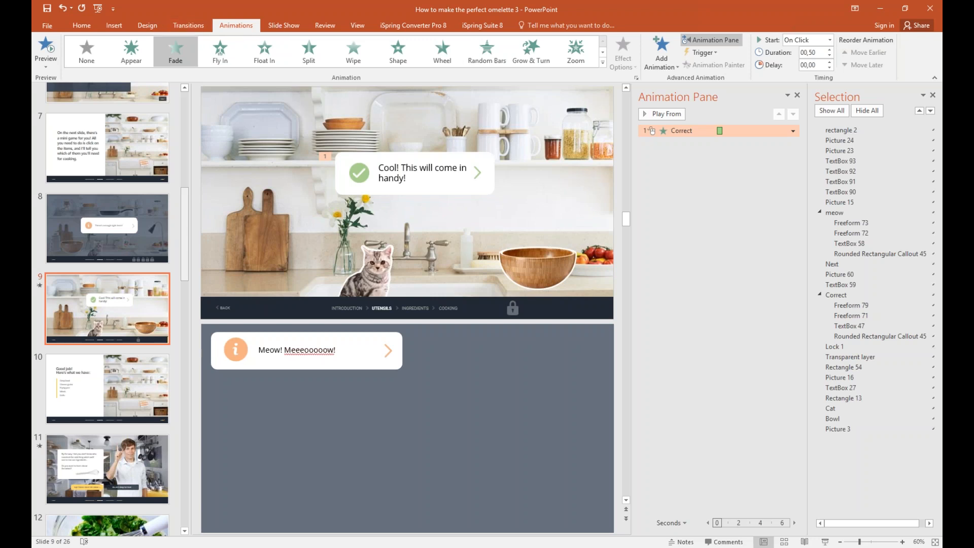
{"action": "left_click", "coordinate": [711, 51]}
{"action": "mouse_move", "coordinate": [712, 65]}
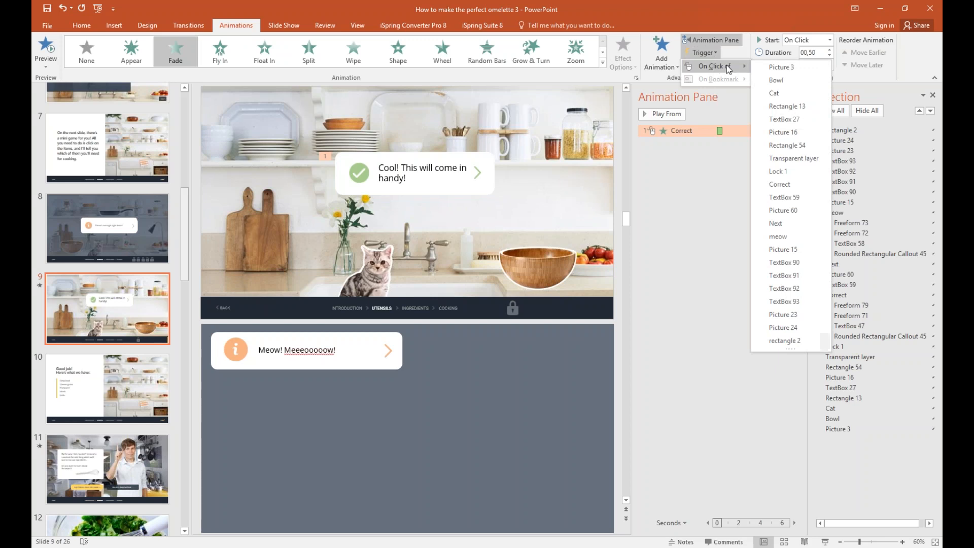
{"action": "left_click", "coordinate": [768, 80]}
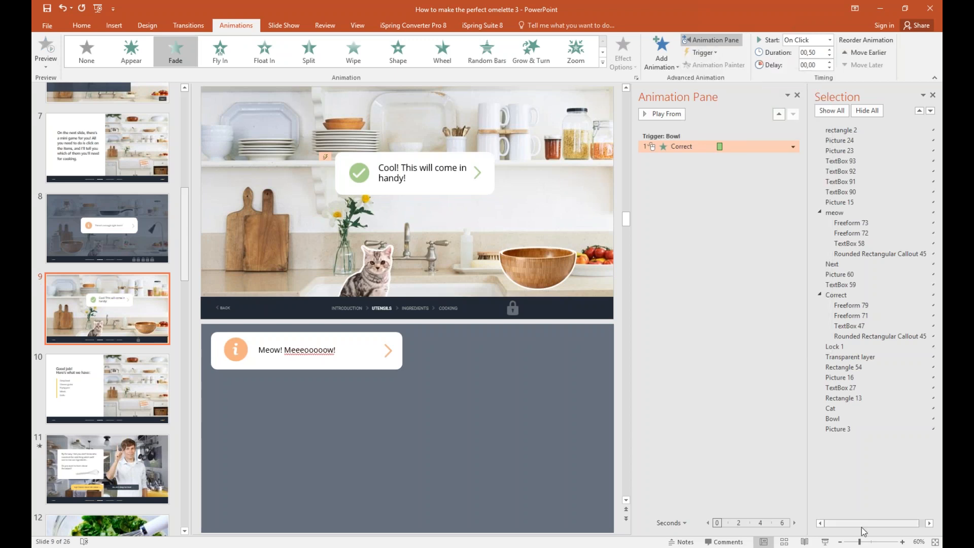
Step: Run the slide show from slide 9 in full-screen slide view, test the bowl's callout trigger, and end the show
{"action": "left_click", "coordinate": [825, 542]}
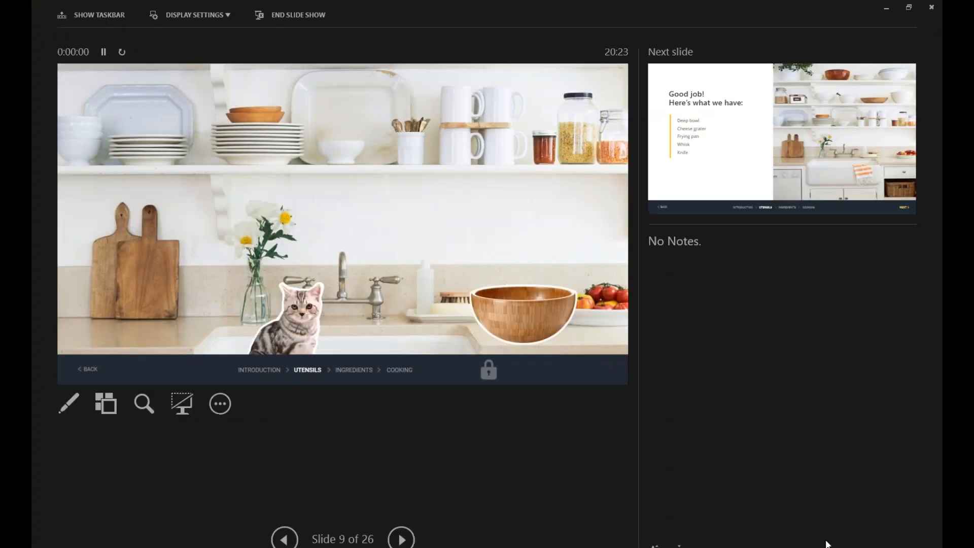
{"action": "left_click", "coordinate": [199, 16]}
{"action": "left_click", "coordinate": [198, 35]}
{"action": "left_click", "coordinate": [752, 414]}
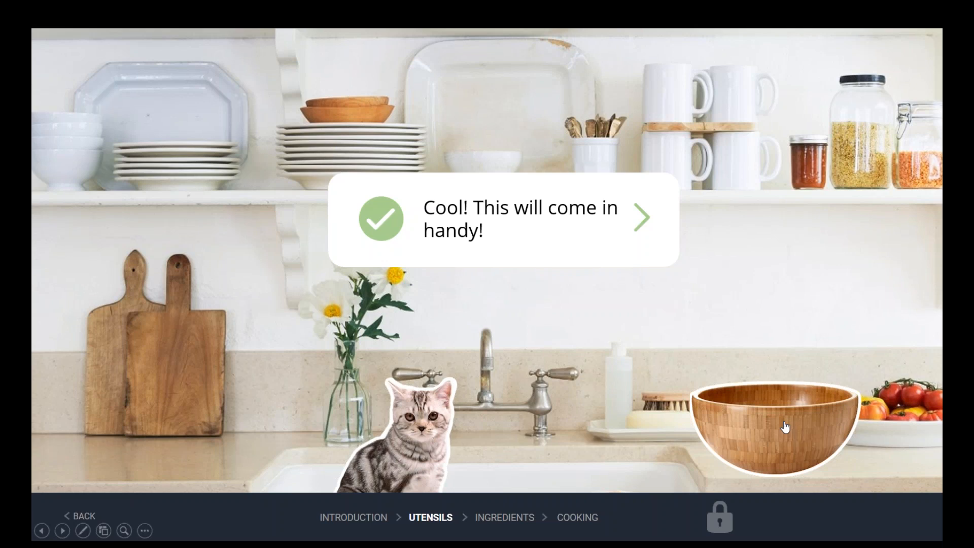
{"action": "key", "text": "Escape"}
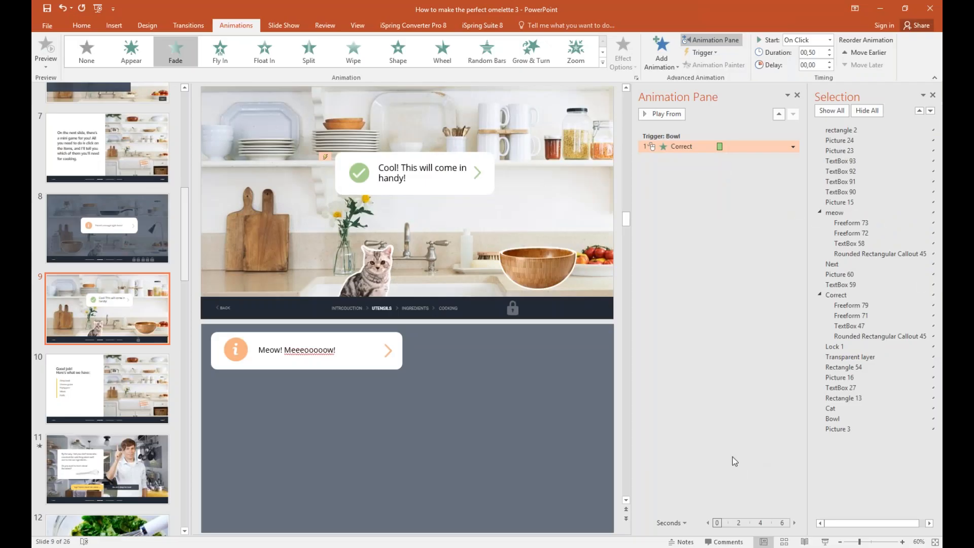
Step: Place the Transparent layer exactly over the kitchen picture and open the choice of animations to add to it
{"action": "left_click_drag", "start_coordinate": [472, 432], "coordinate": [472, 197]}
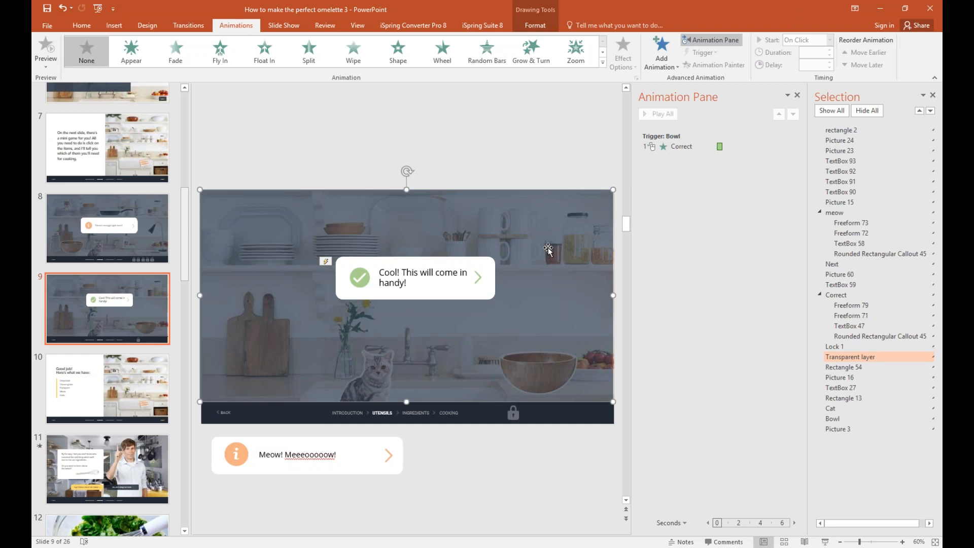
{"action": "mouse_move", "coordinate": [522, 244]}
{"action": "left_mouse_down"}
{"action": "mouse_move", "coordinate": [522, 229]}
{"action": "mouse_move", "coordinate": [522, 246]}
{"action": "left_mouse_up"}
{"action": "left_click", "coordinate": [523, 247]}
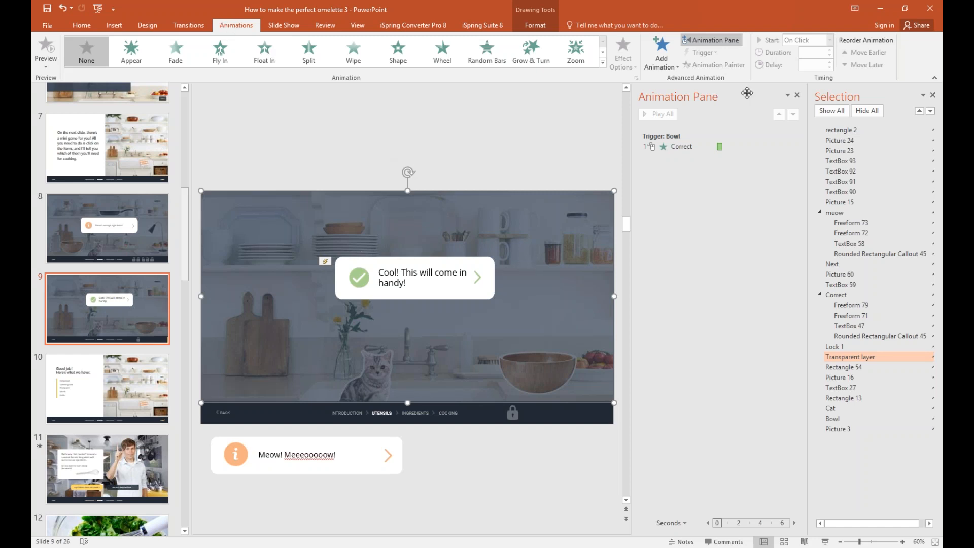
{"action": "left_click", "coordinate": [663, 60]}
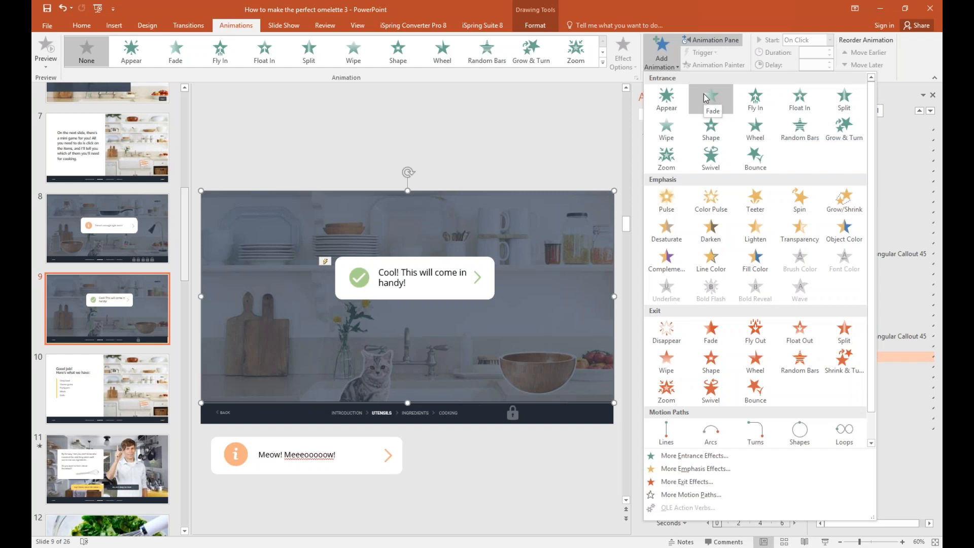
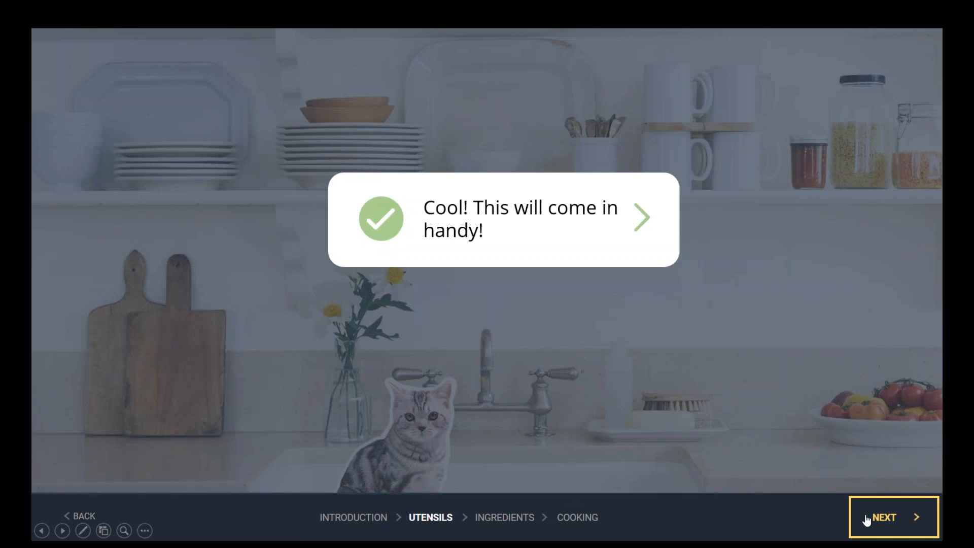
Step: End the slide show and move the dark rectangle 2 off the NEXT button to just below the slide
{"action": "key", "text": "Escape"}
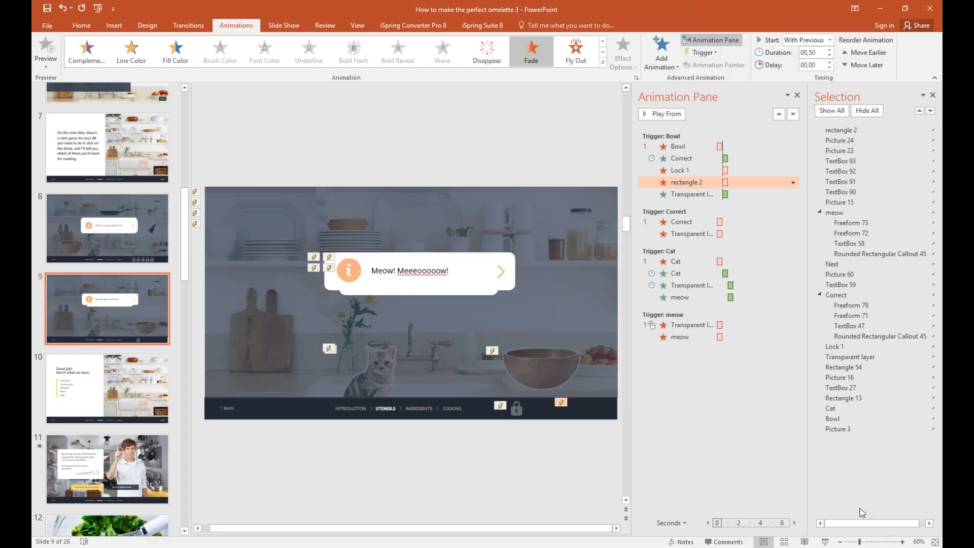
{"action": "left_click", "coordinate": [596, 412]}
{"action": "left_click_drag", "start_coordinate": [596, 412], "coordinate": [555, 447]}
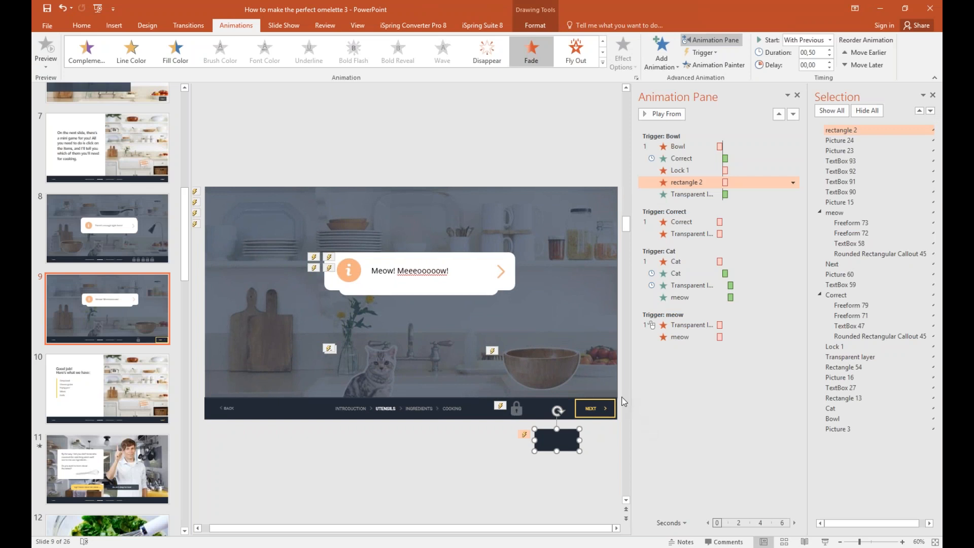
Step: Hyperlink the NEXT button to slide 10, "Good job! Here's what we have", and cover the button again with the dark rectangle
{"action": "right_click", "coordinate": [608, 407]}
{"action": "left_click", "coordinate": [644, 325]}
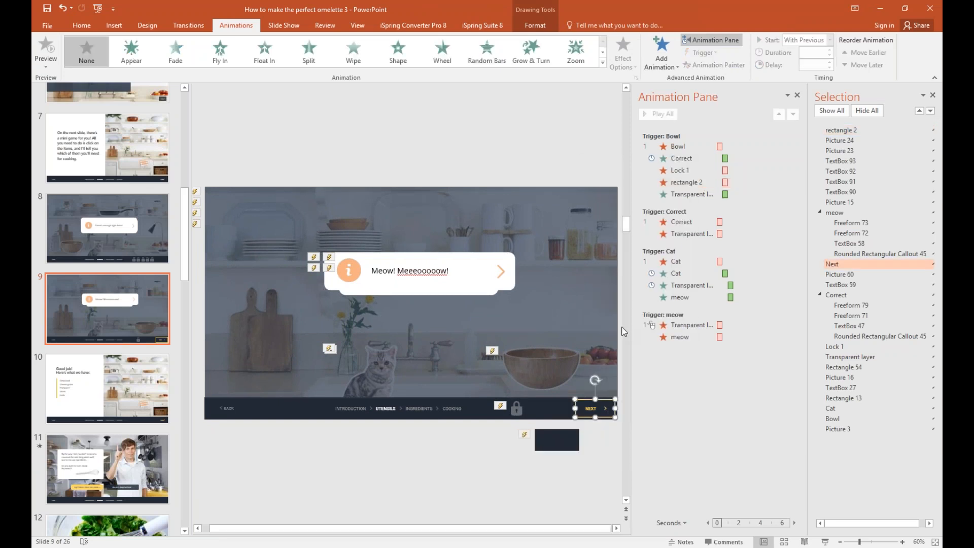
{"action": "right_click", "coordinate": [591, 410]}
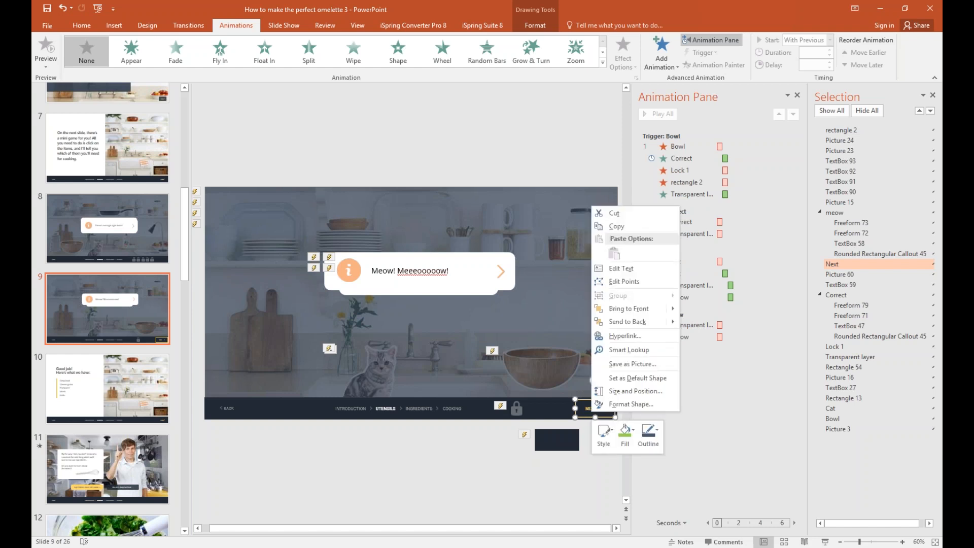
{"action": "left_click", "coordinate": [616, 339]}
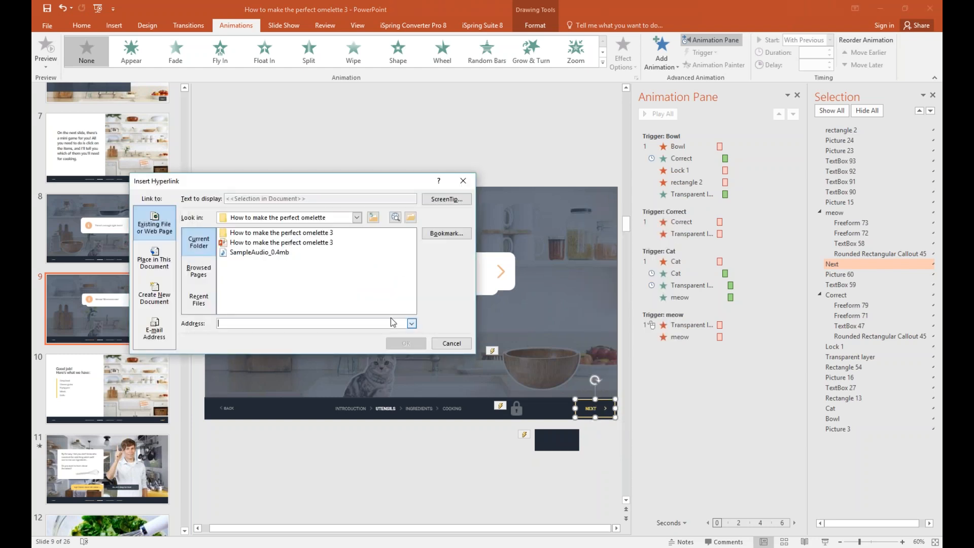
{"action": "left_click", "coordinate": [155, 258]}
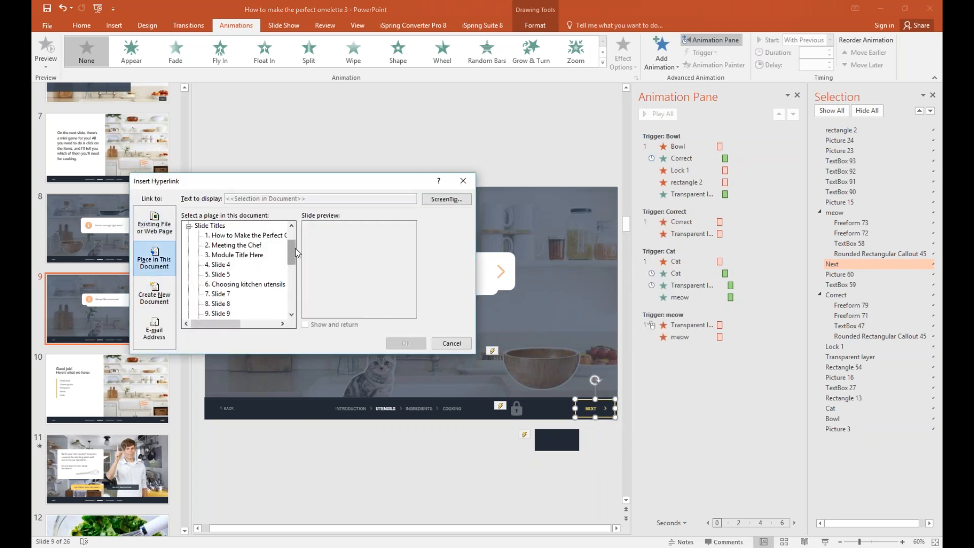
{"action": "left_click_drag", "start_coordinate": [295, 248], "coordinate": [292, 262]}
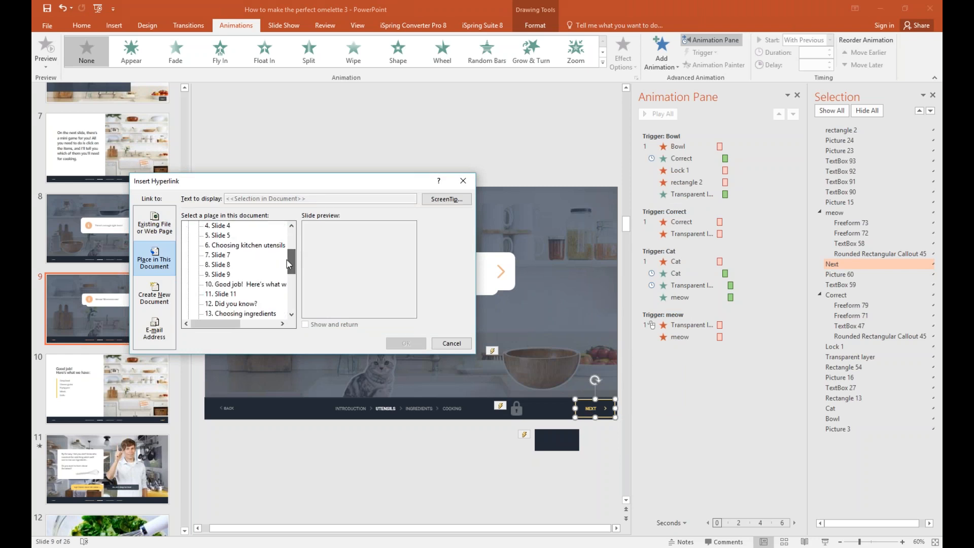
{"action": "left_click", "coordinate": [249, 286]}
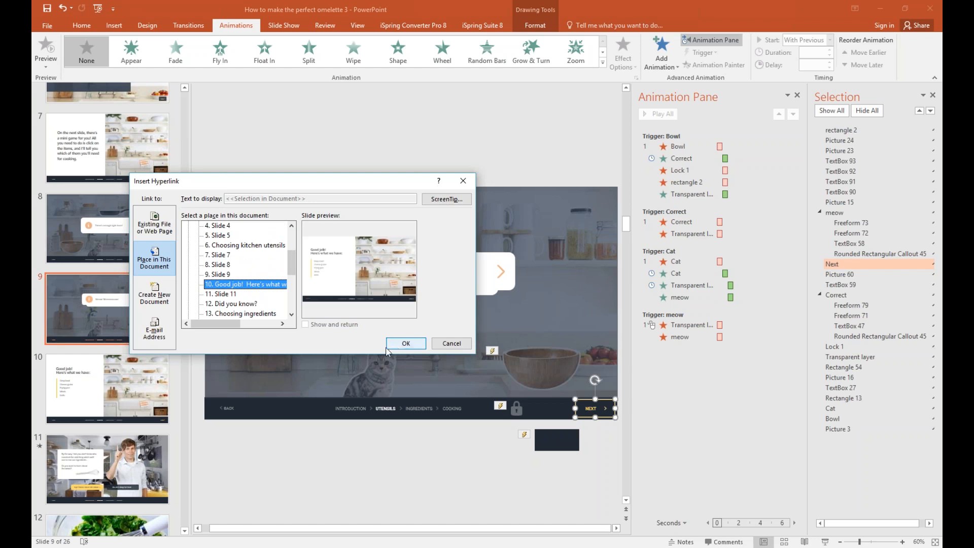
{"action": "left_click", "coordinate": [405, 344]}
{"action": "left_click", "coordinate": [555, 439]}
{"action": "left_click_drag", "start_coordinate": [555, 439], "coordinate": [586, 413]}
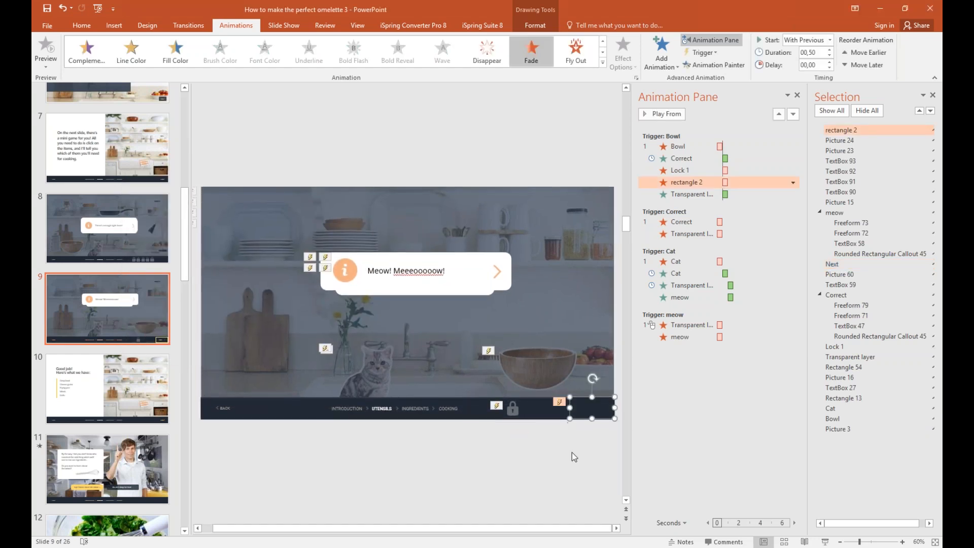
Step: Run the slide show from slide 9 in full-screen view, test the bowl trigger and the NEXT hyperlink, and end the show
{"action": "left_click", "coordinate": [822, 541]}
{"action": "left_click", "coordinate": [195, 14]}
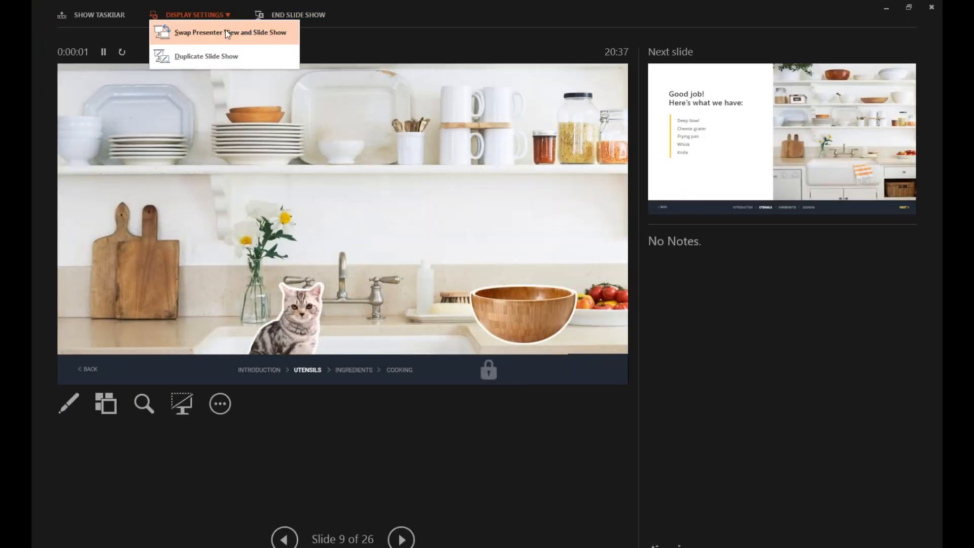
{"action": "left_click", "coordinate": [232, 55]}
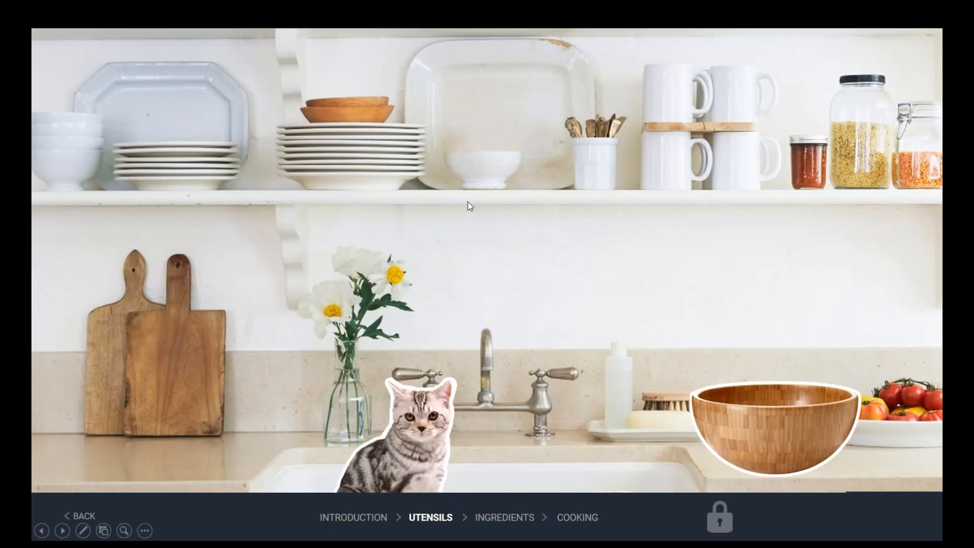
{"action": "left_click", "coordinate": [759, 418]}
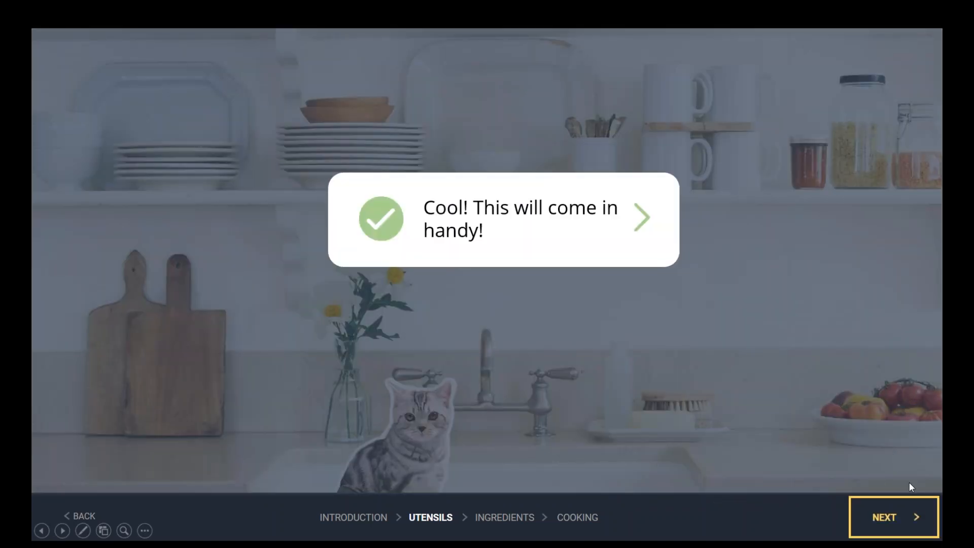
{"action": "left_click", "coordinate": [915, 517]}
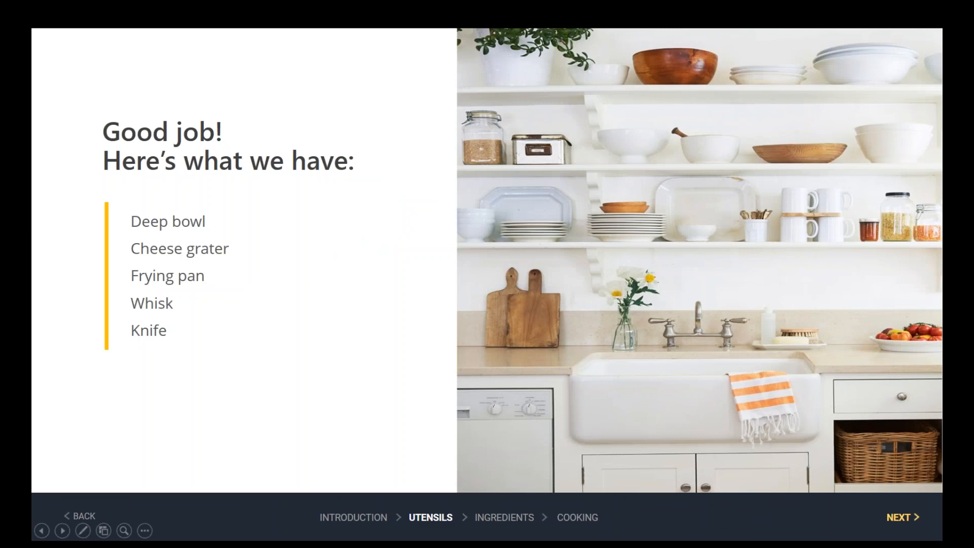
{"action": "key", "text": "Escape"}
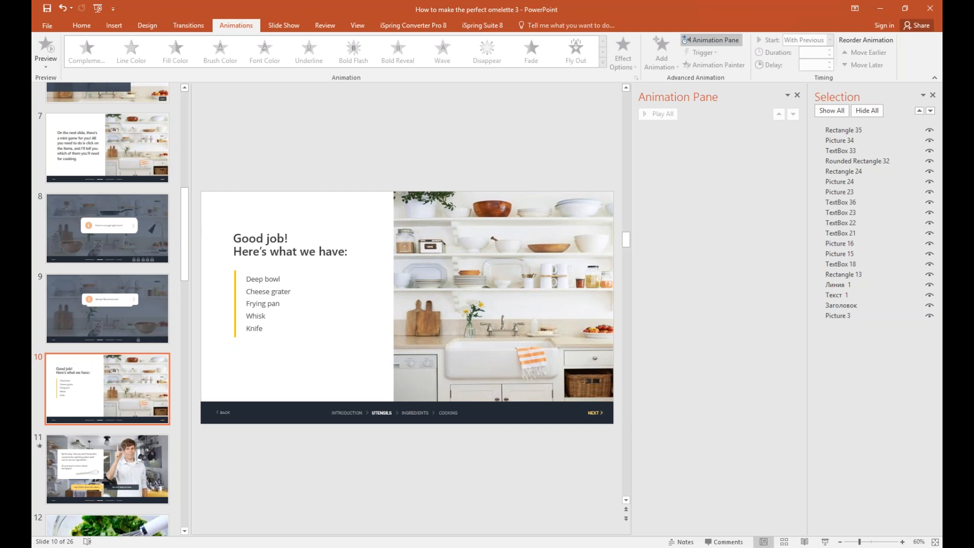
Step: Open the fridge mini-game on slide 15, view it as a full-screen slide show, and end the show
{"action": "left_click", "coordinate": [104, 295]}
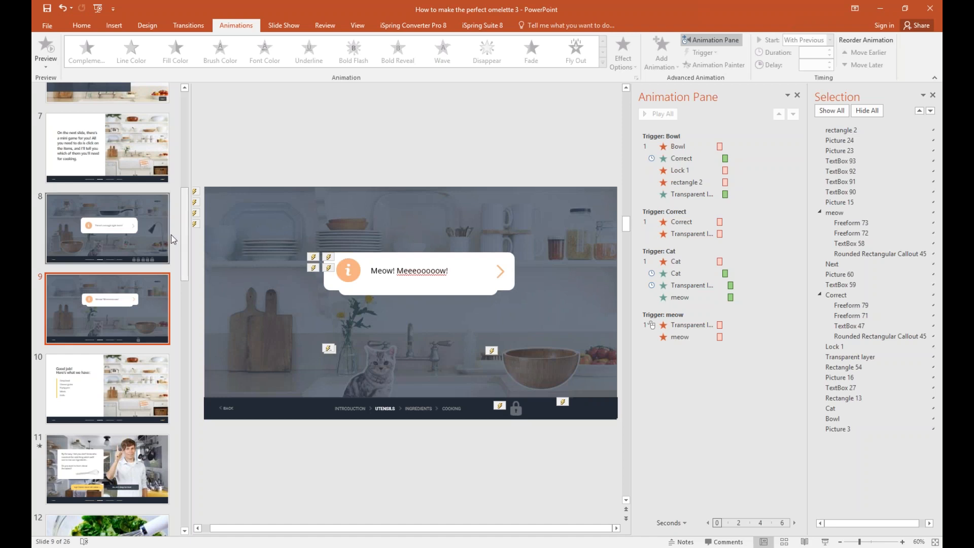
{"action": "left_click_drag", "start_coordinate": [183, 239], "coordinate": [172, 332]}
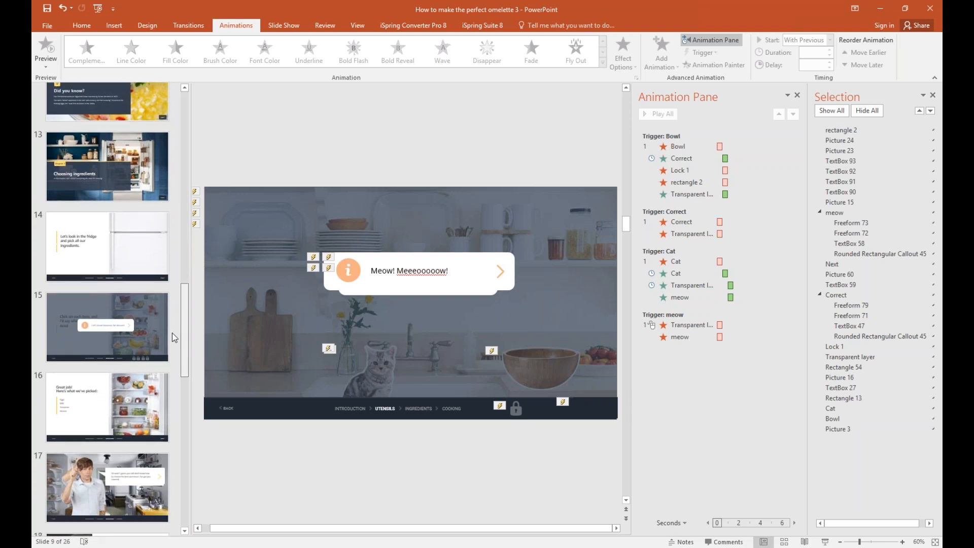
{"action": "left_click", "coordinate": [120, 329]}
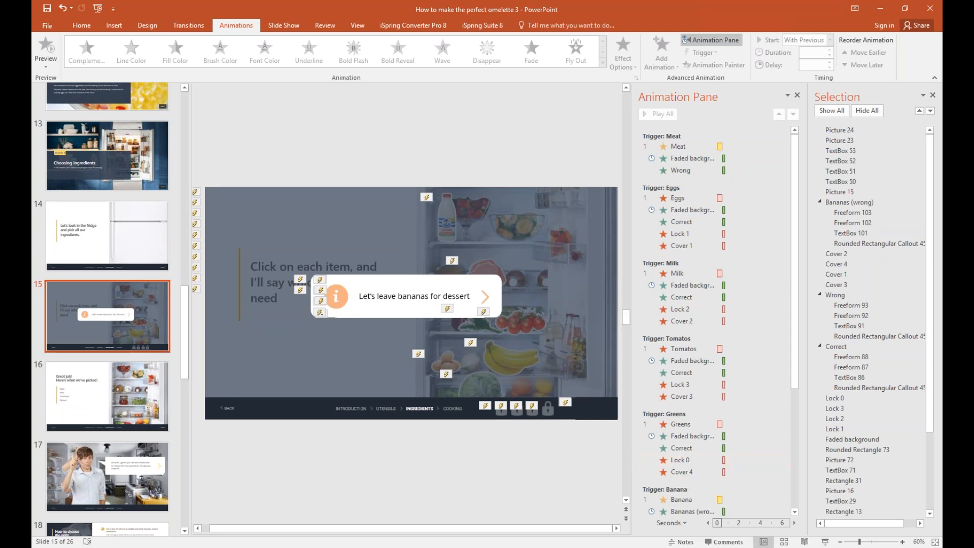
{"action": "left_click", "coordinate": [824, 541]}
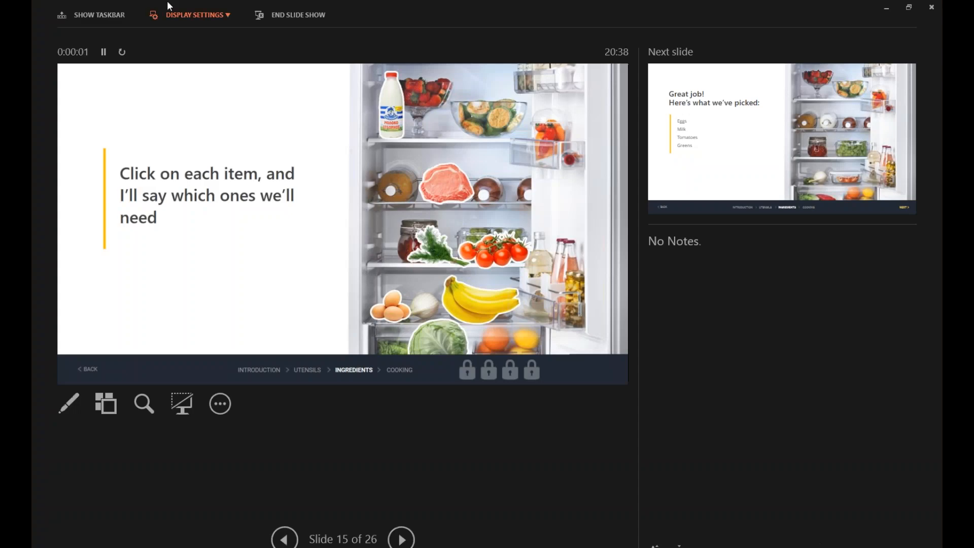
{"action": "left_click", "coordinate": [190, 17]}
{"action": "left_click", "coordinate": [194, 31]}
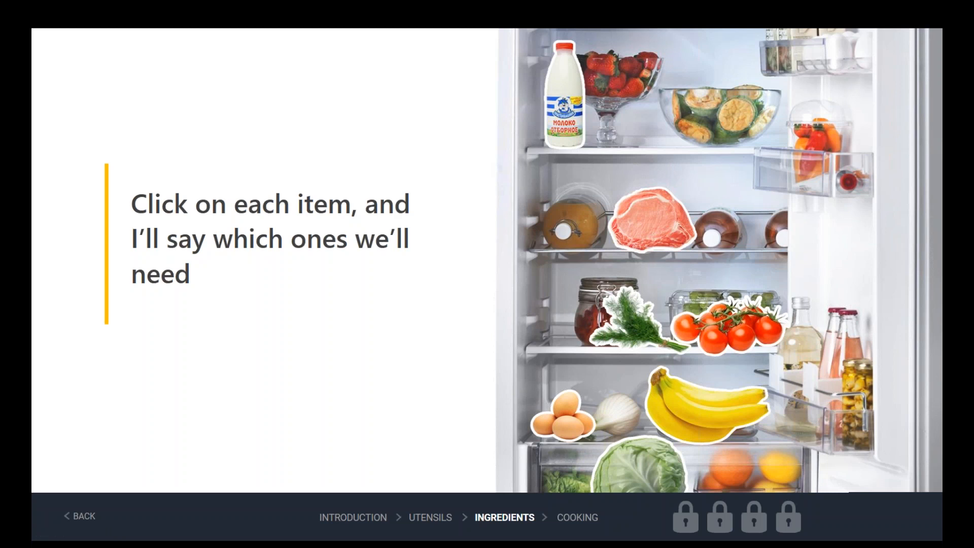
{"action": "key", "text": "Escape"}
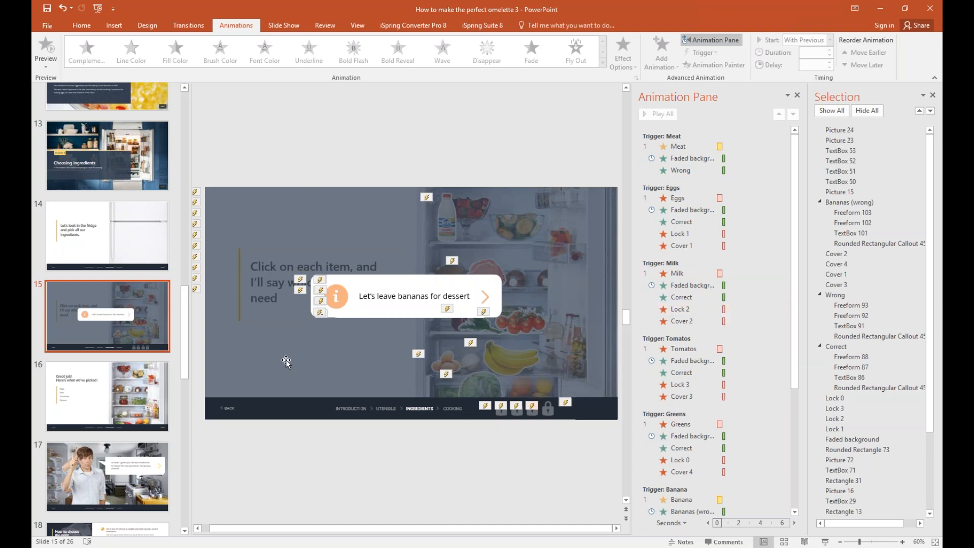
Step: On slide 8, move the stacked dark rectangles off the NEXT button into a row just below the slide
{"action": "left_click_drag", "start_coordinate": [186, 318], "coordinate": [192, 209]}
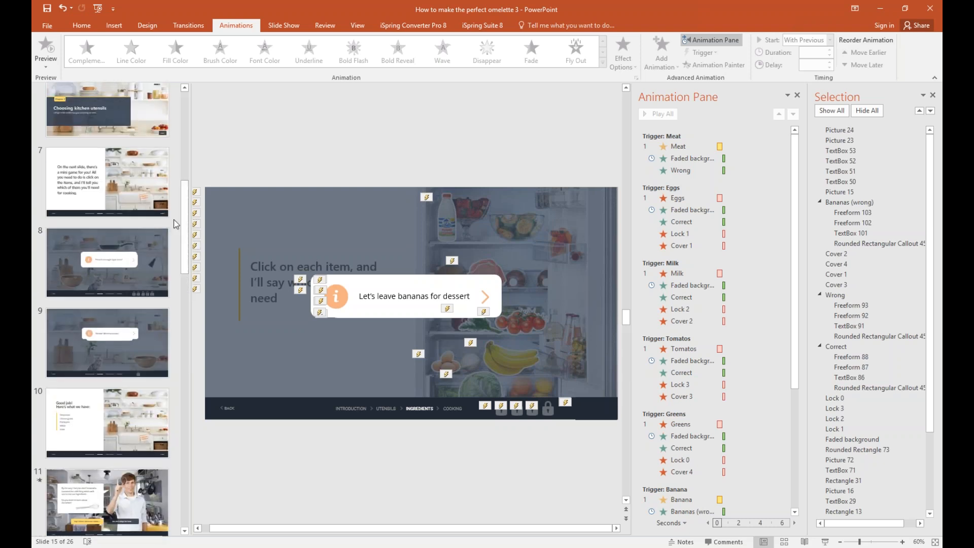
{"action": "left_click", "coordinate": [130, 255]}
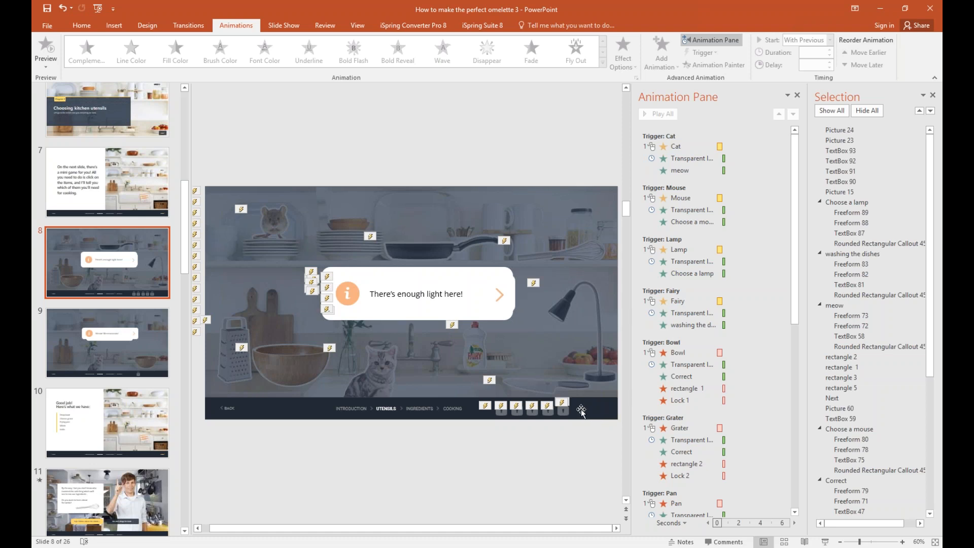
{"action": "left_click", "coordinate": [139, 347]}
{"action": "left_click", "coordinate": [62, 259]}
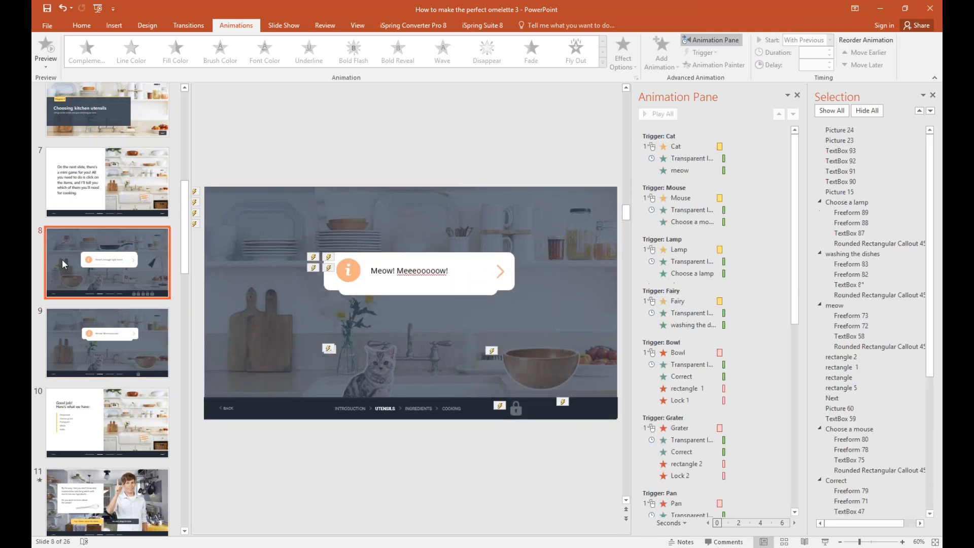
{"action": "left_click_drag", "start_coordinate": [591, 412], "coordinate": [424, 451]}
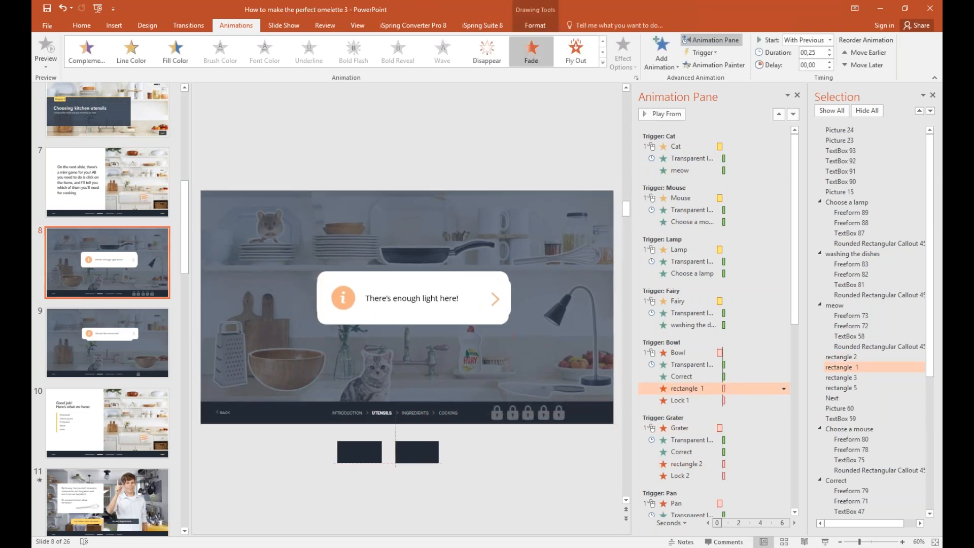
{"action": "left_click_drag", "start_coordinate": [591, 411], "coordinate": [542, 447]}
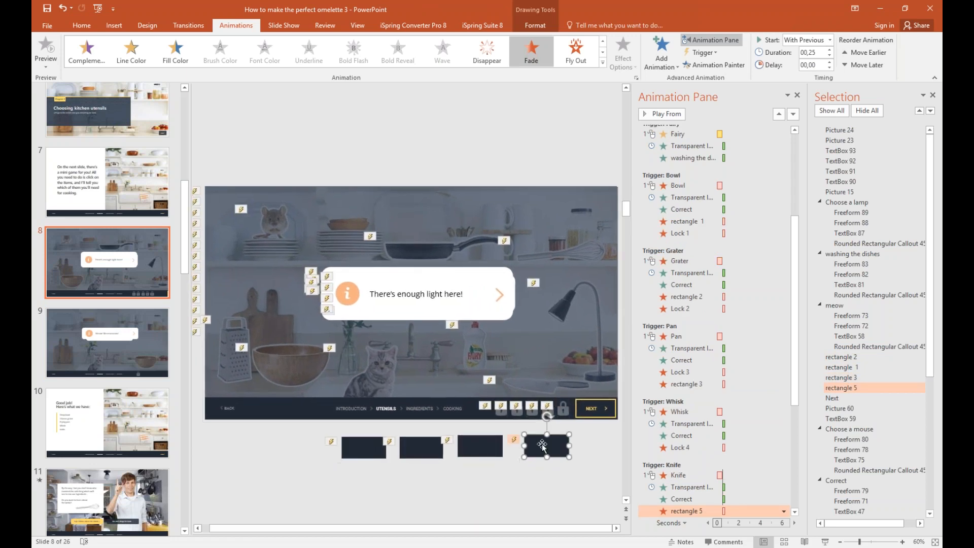
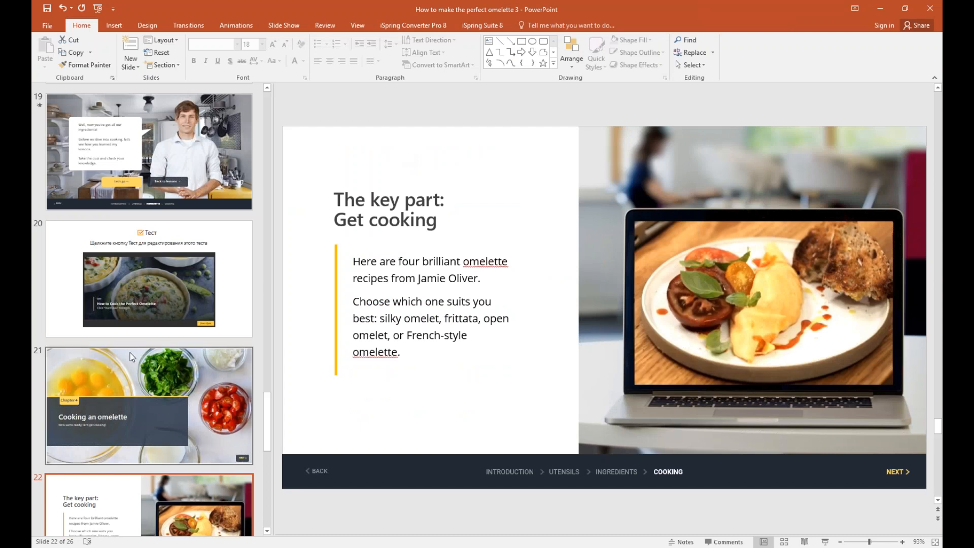
Step: Select the video on the laptop screen of slide 22 and bring up the iSpring Suite 8 commands
{"action": "left_click_drag", "start_coordinate": [266, 407], "coordinate": [266, 434]}
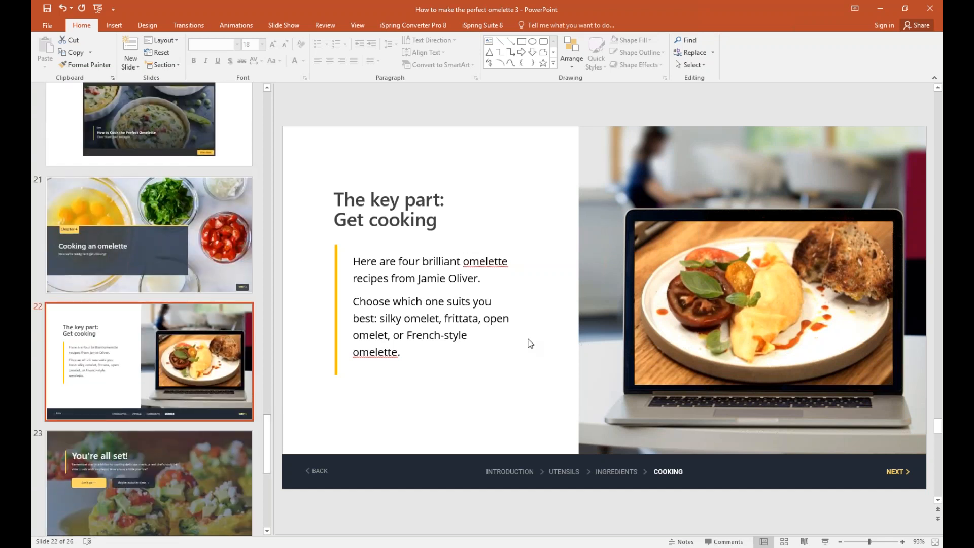
{"action": "left_click", "coordinate": [642, 278]}
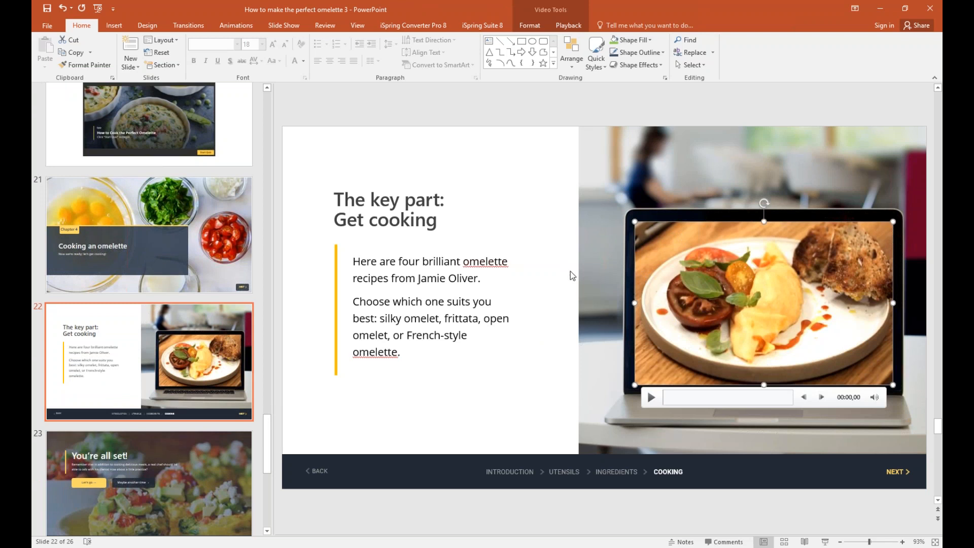
{"action": "left_click", "coordinate": [480, 27]}
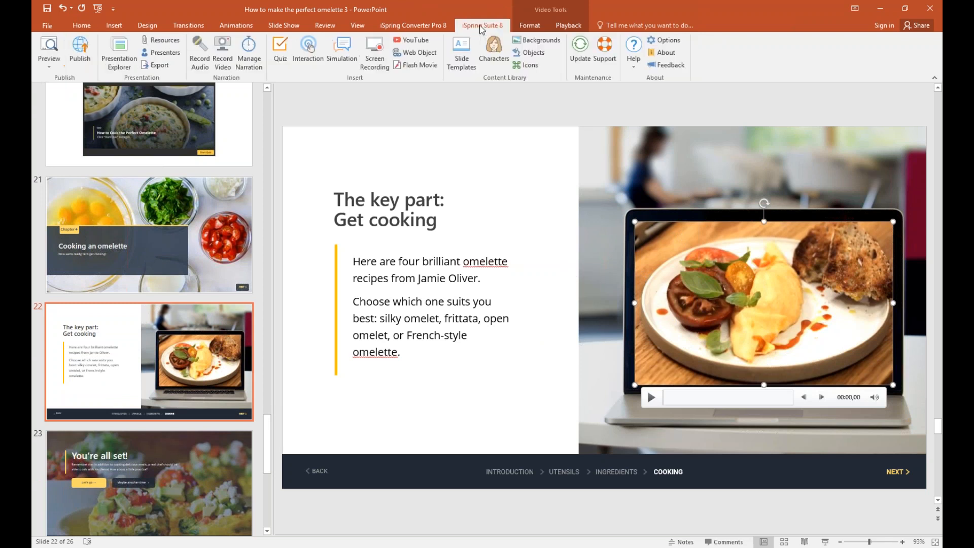
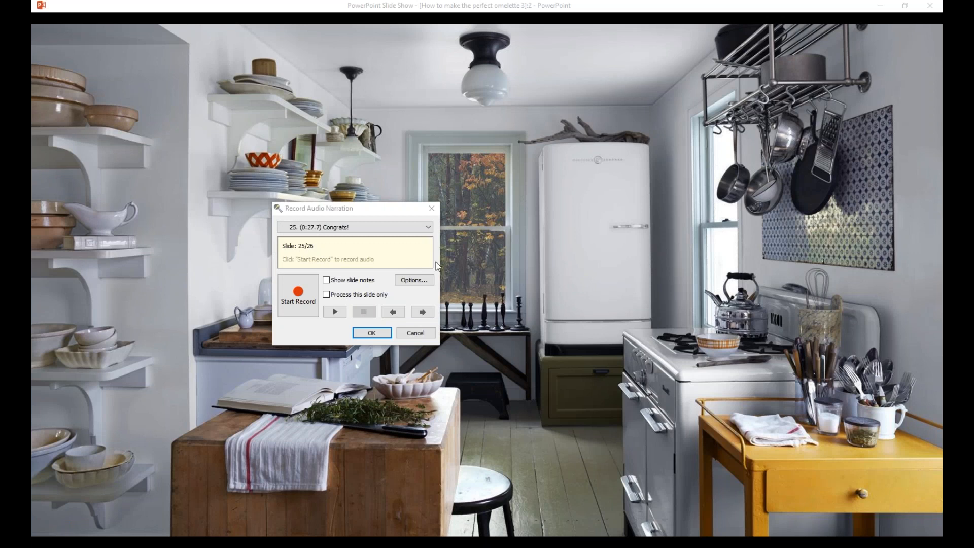
Step: In the narration recording options, set the default slide duration to 10 seconds and choose the Microsoft LifeChat LX-6000 headset microphone
{"action": "left_click", "coordinate": [391, 227]}
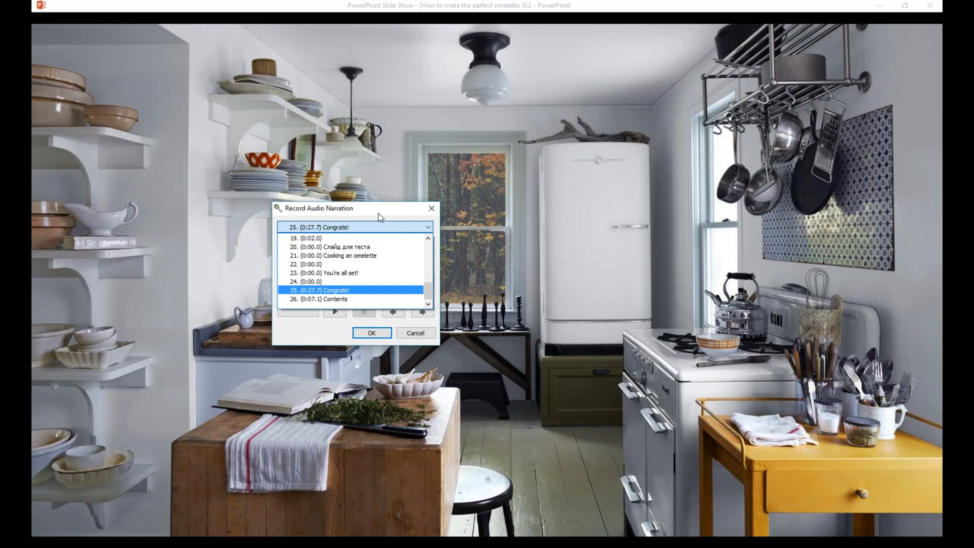
{"action": "left_click", "coordinate": [380, 217]}
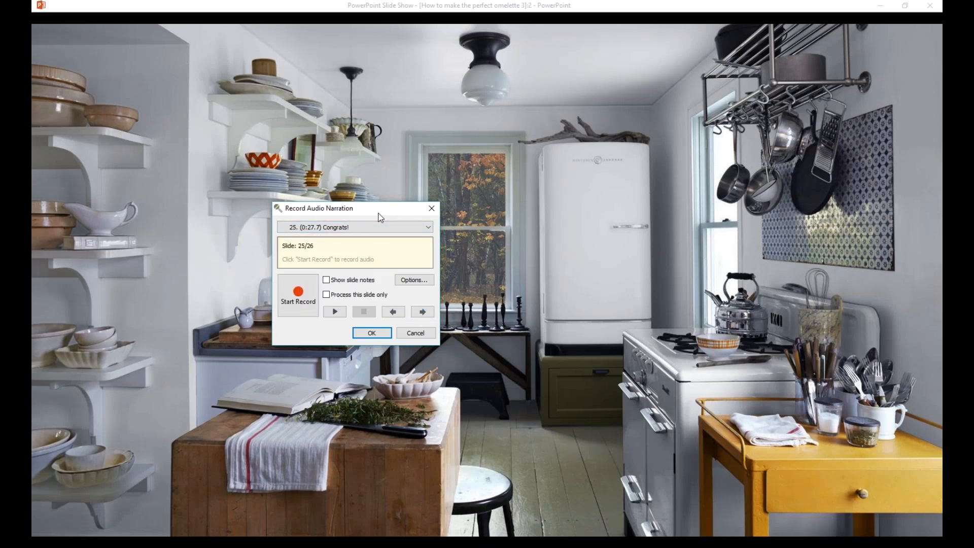
{"action": "left_click", "coordinate": [414, 280]}
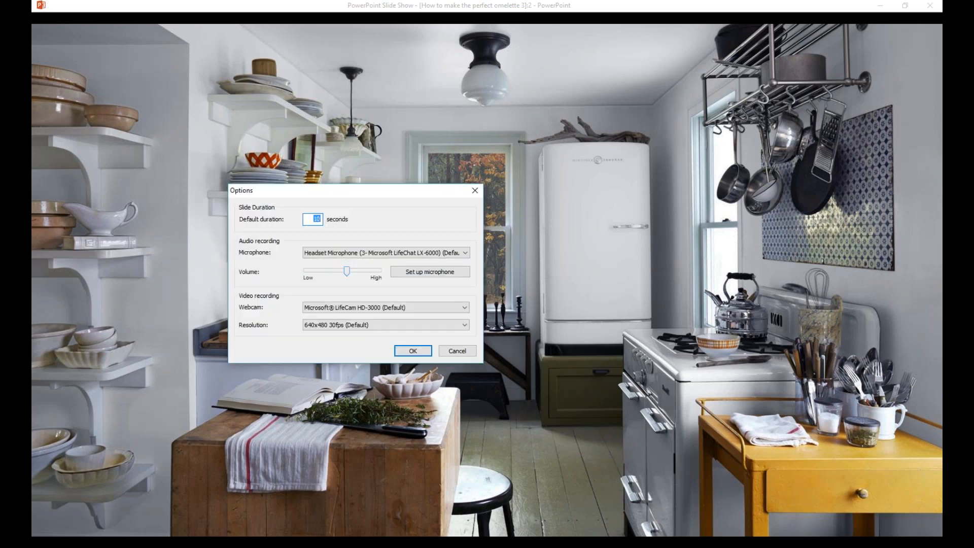
{"action": "key", "text": "BackSpace"}
{"action": "type", "text": "10"}
{"action": "key", "text": "Tab"}
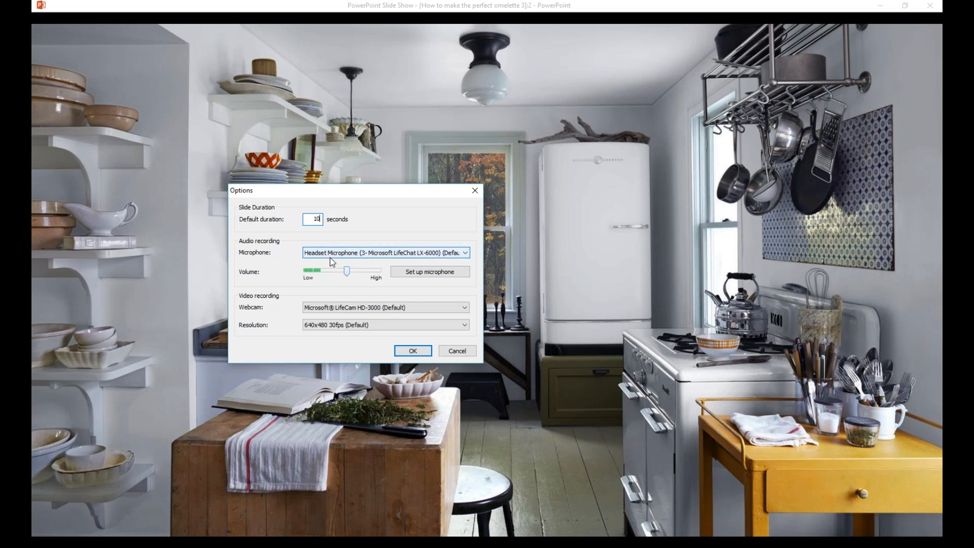
{"action": "left_click", "coordinate": [349, 255]}
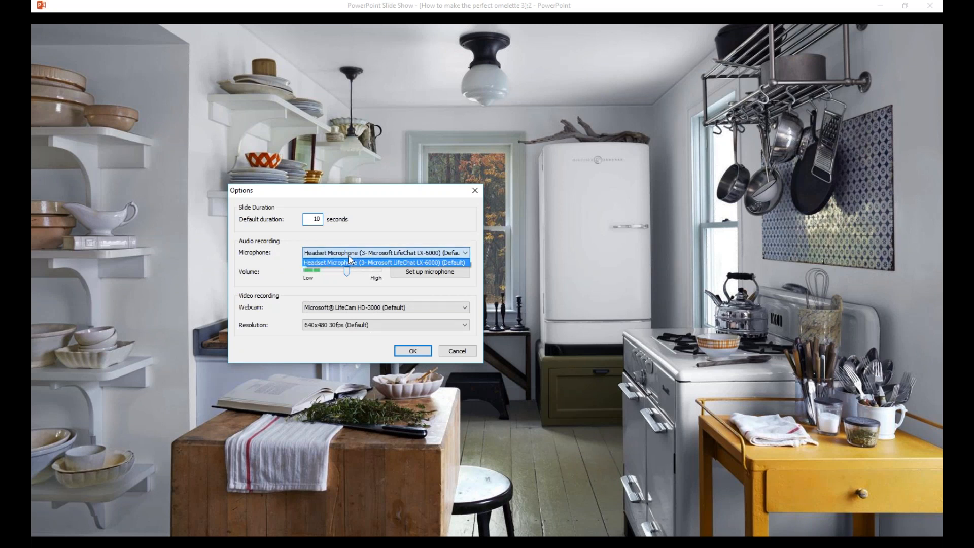
{"action": "left_click", "coordinate": [349, 258]}
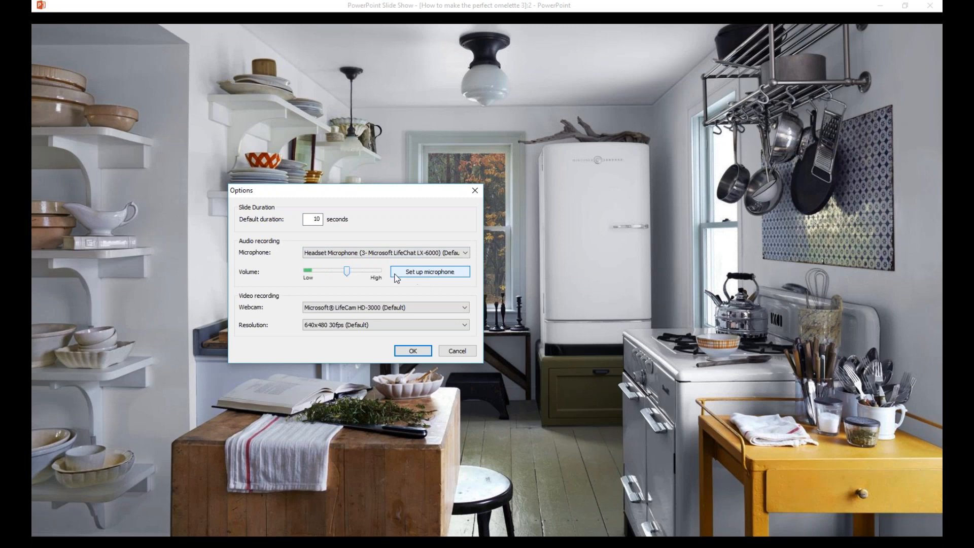
Step: View the microphone setup wizard, check the webcam and resolution choices, and accept the recording options
{"action": "left_click", "coordinate": [453, 272]}
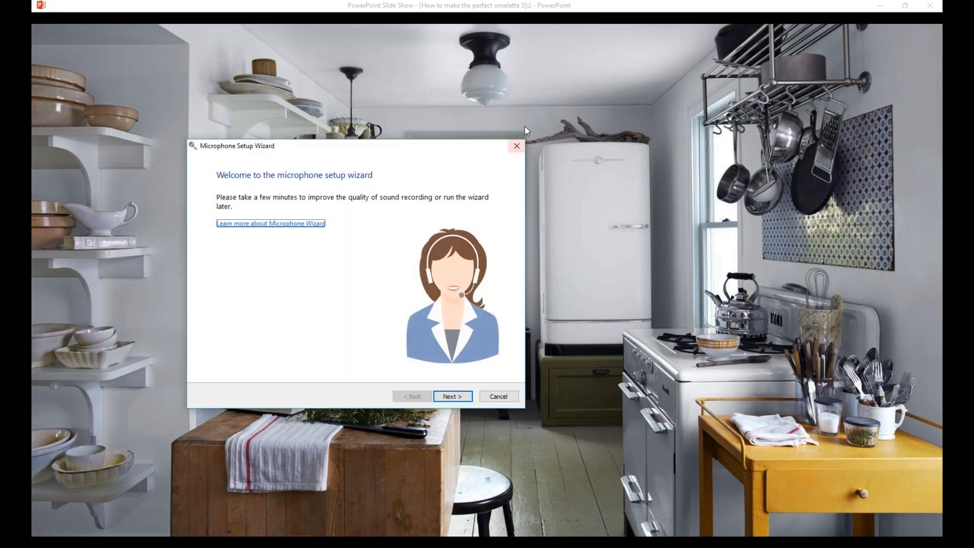
{"action": "left_click", "coordinate": [514, 151]}
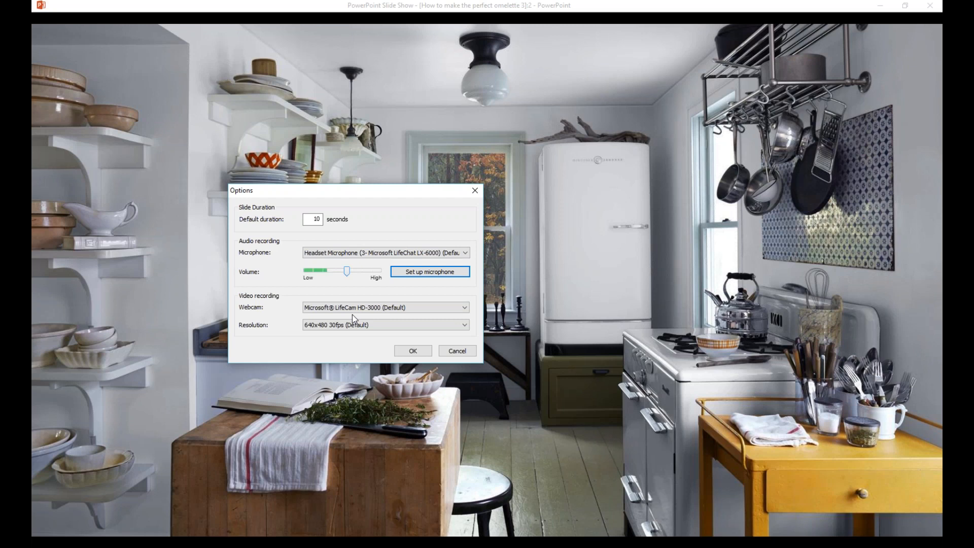
{"action": "left_click", "coordinate": [313, 324]}
{"action": "left_click", "coordinate": [313, 323]}
{"action": "left_click", "coordinate": [321, 307]}
{"action": "left_click", "coordinate": [323, 309]}
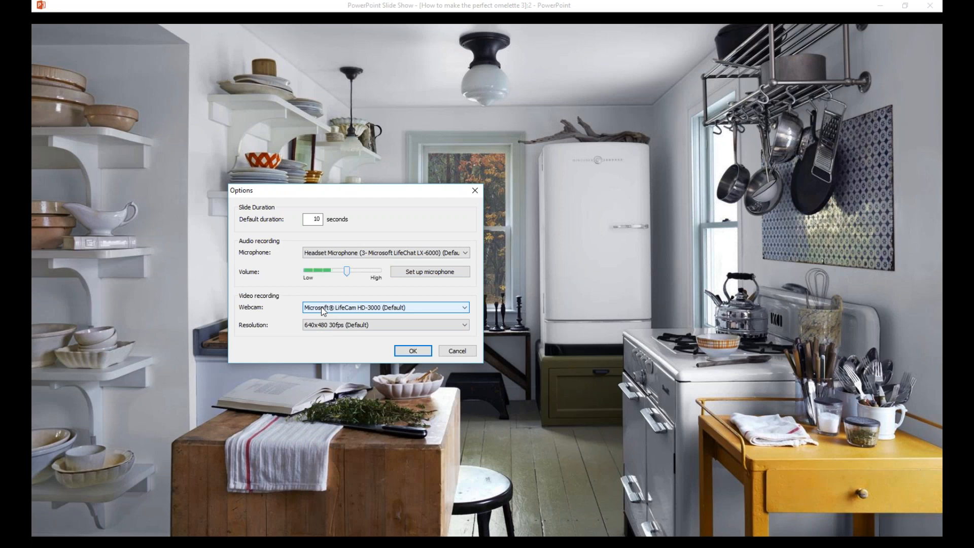
{"action": "left_click", "coordinate": [408, 351]}
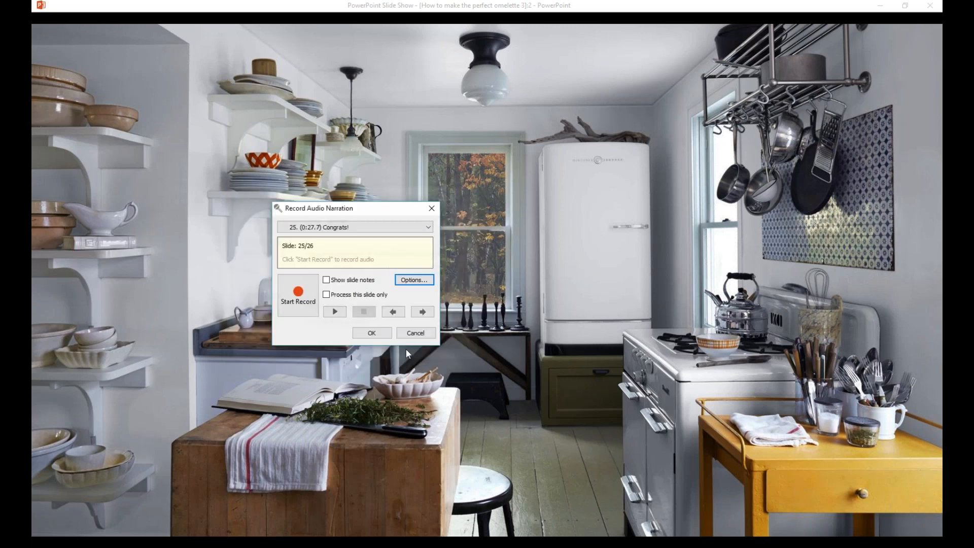
Step: Display the slide notes, start recording audio narration for slide 25, pause the recording, and resume it
{"action": "left_click", "coordinate": [335, 283]}
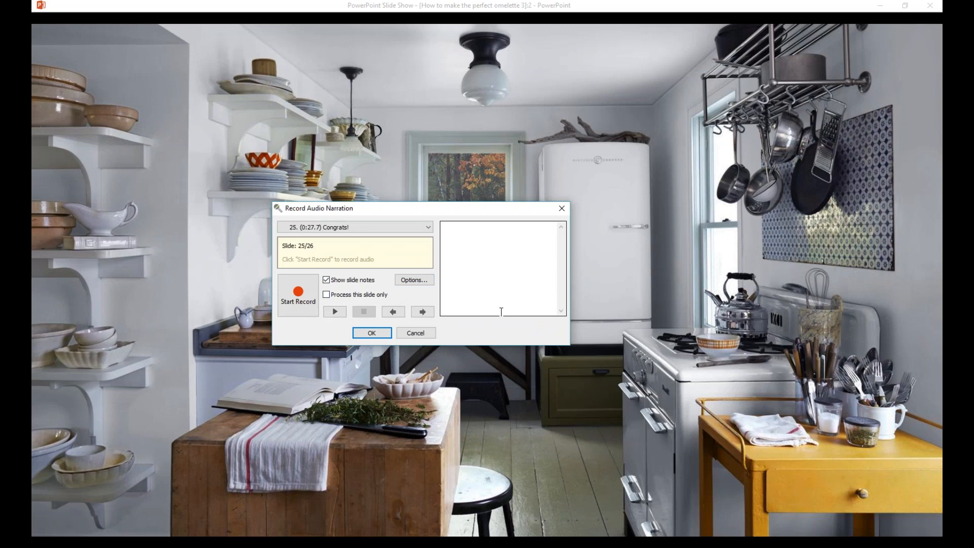
{"action": "left_click", "coordinate": [327, 299]}
{"action": "left_click", "coordinate": [298, 304]}
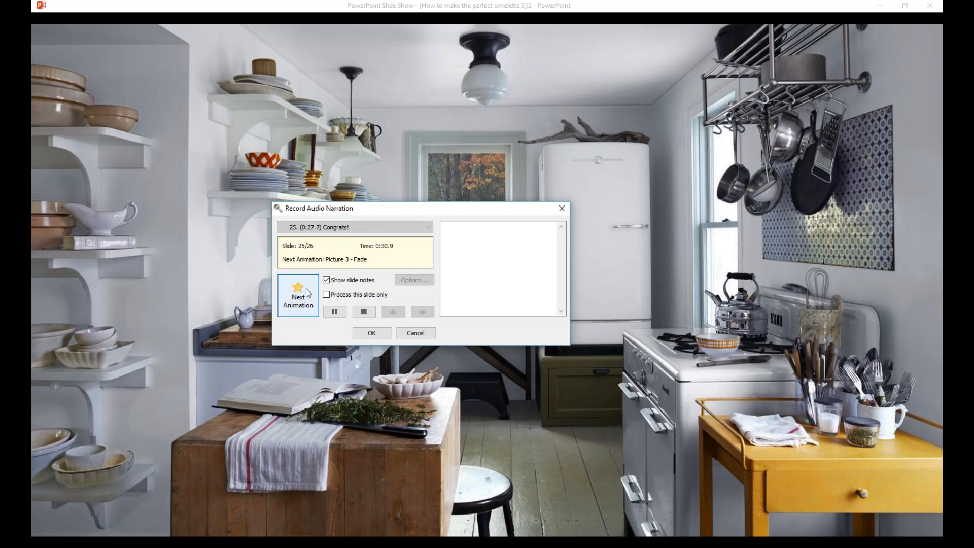
{"action": "left_click", "coordinate": [326, 314]}
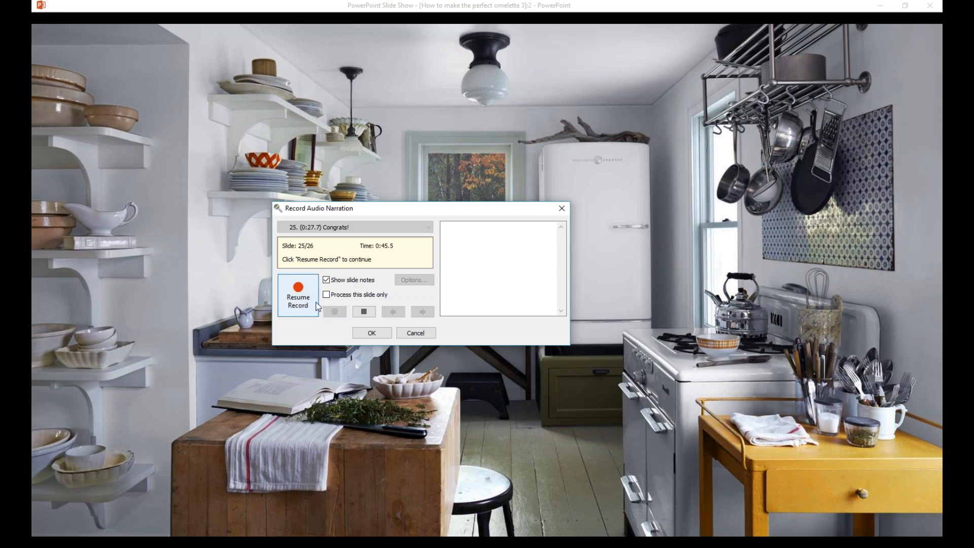
{"action": "left_click", "coordinate": [318, 305]}
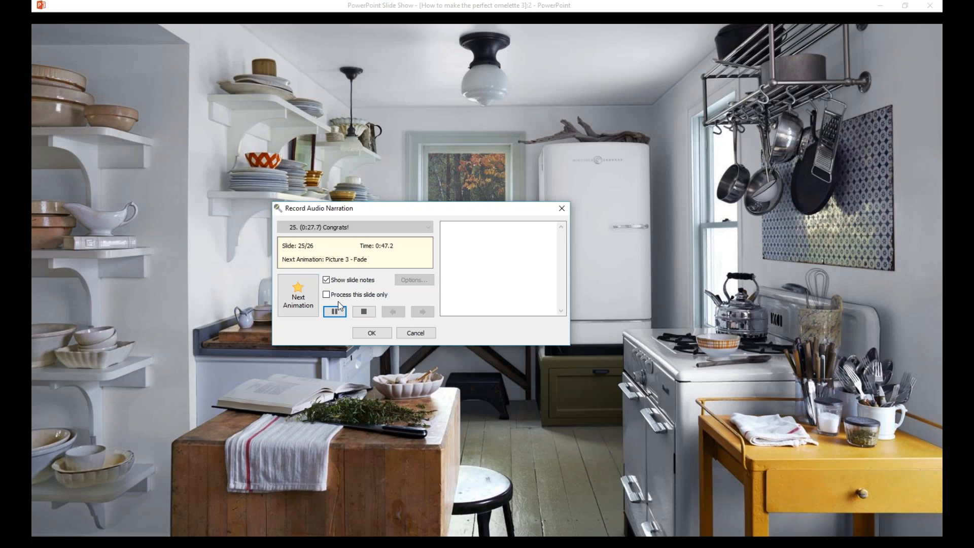
Step: Advance through slide 25's animations while recording narration, continue to the Contents slide, and stop the recording
{"action": "left_click", "coordinate": [310, 300]}
{"action": "left_click", "coordinate": [310, 299]}
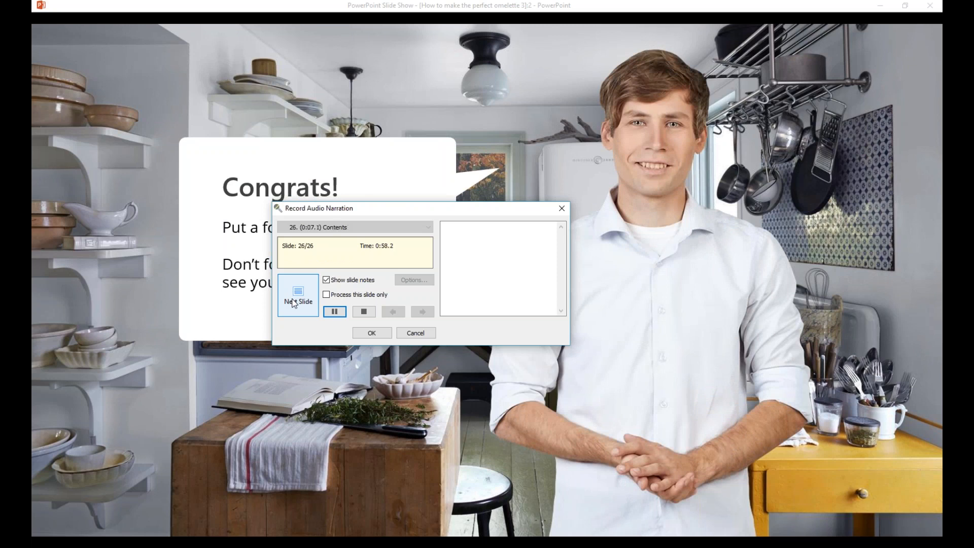
{"action": "left_click", "coordinate": [293, 303]}
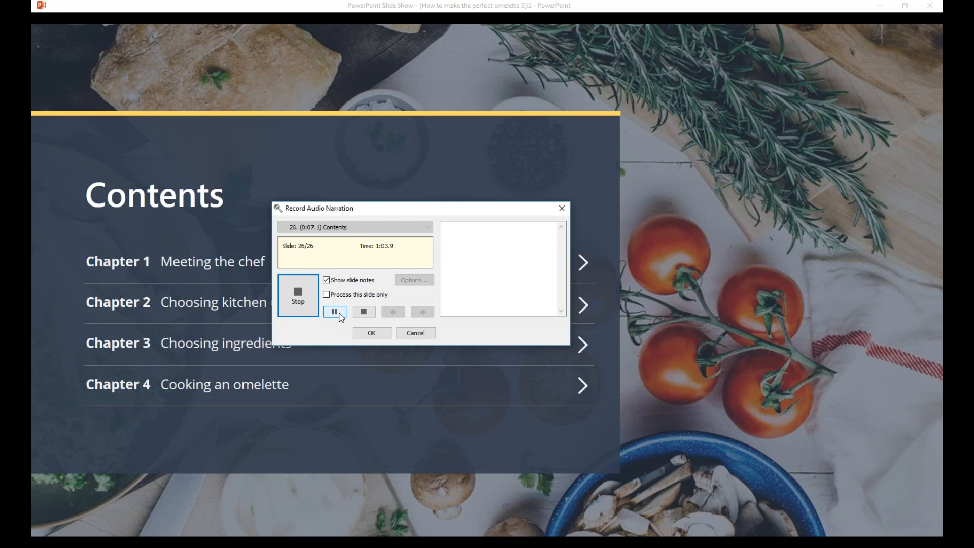
{"action": "left_click", "coordinate": [365, 312]}
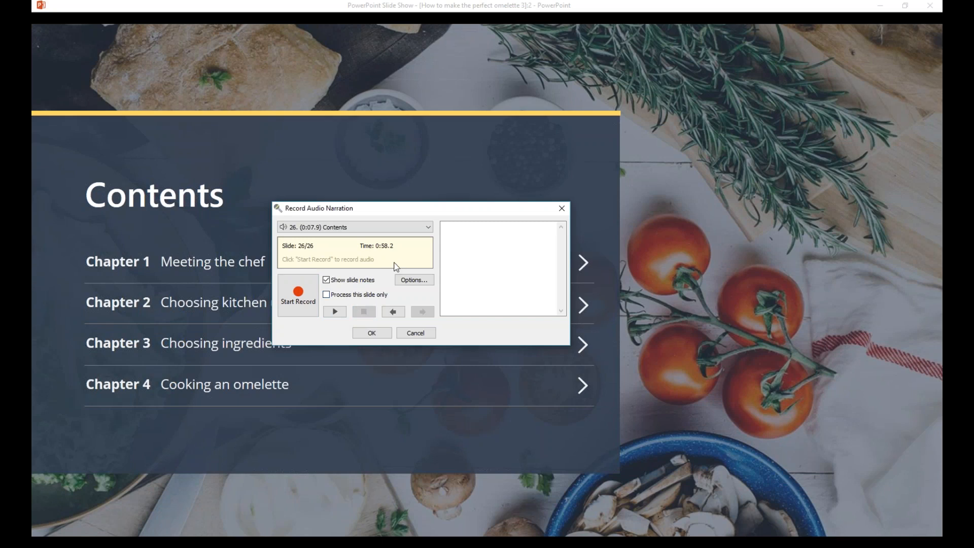
Step: Check the list of narrated slides, step back to slide 25 and forward to slide 26, and accept the audio narration
{"action": "left_click", "coordinate": [428, 229]}
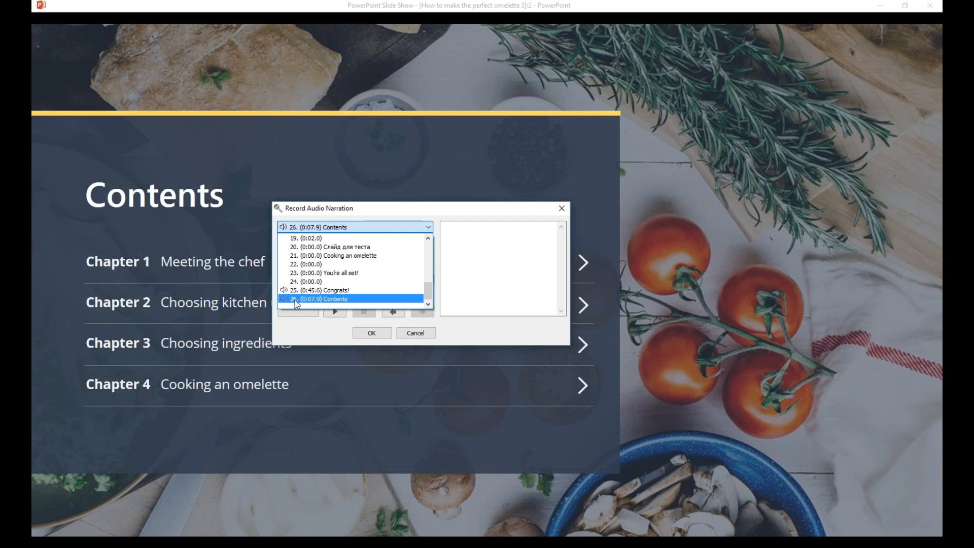
{"action": "left_click", "coordinate": [440, 231]}
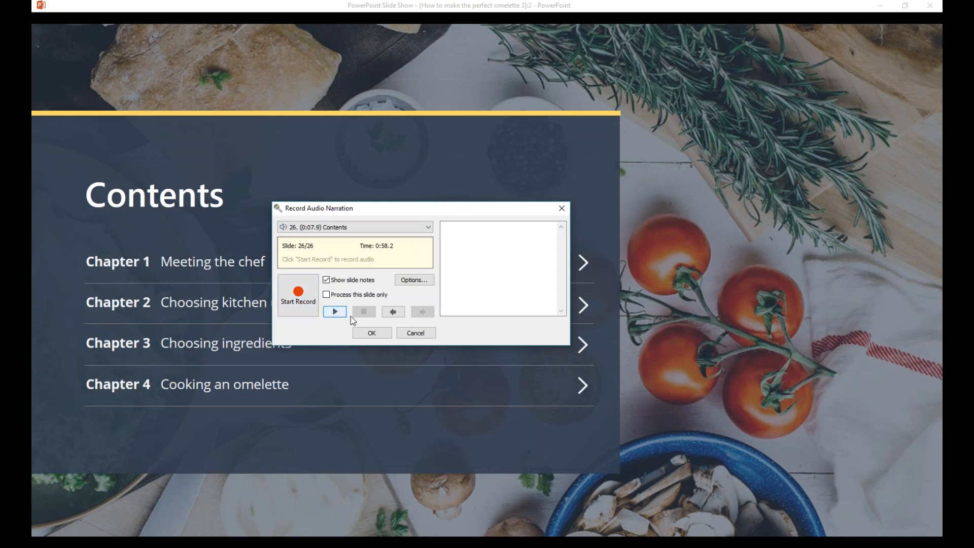
{"action": "left_click", "coordinate": [398, 311]}
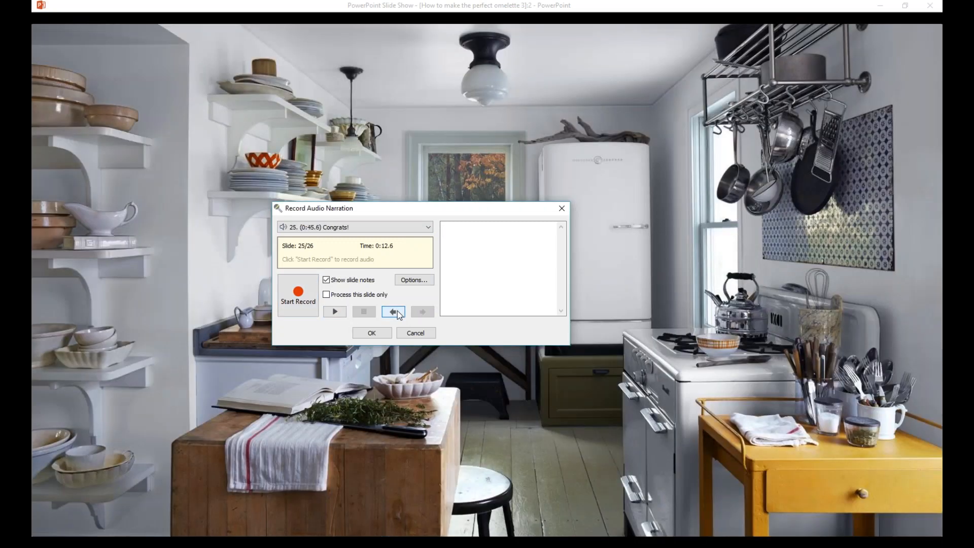
{"action": "left_click", "coordinate": [421, 312]}
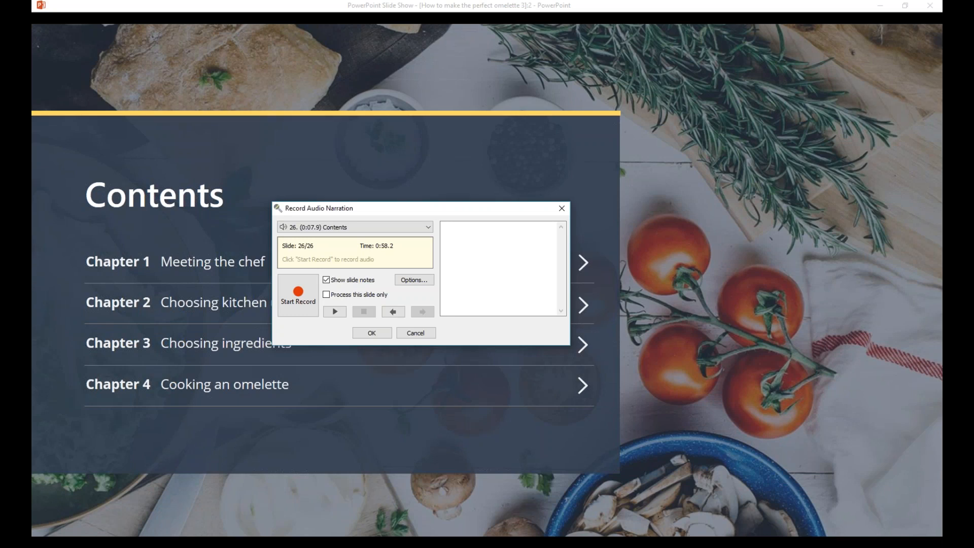
{"action": "left_click", "coordinate": [372, 332]}
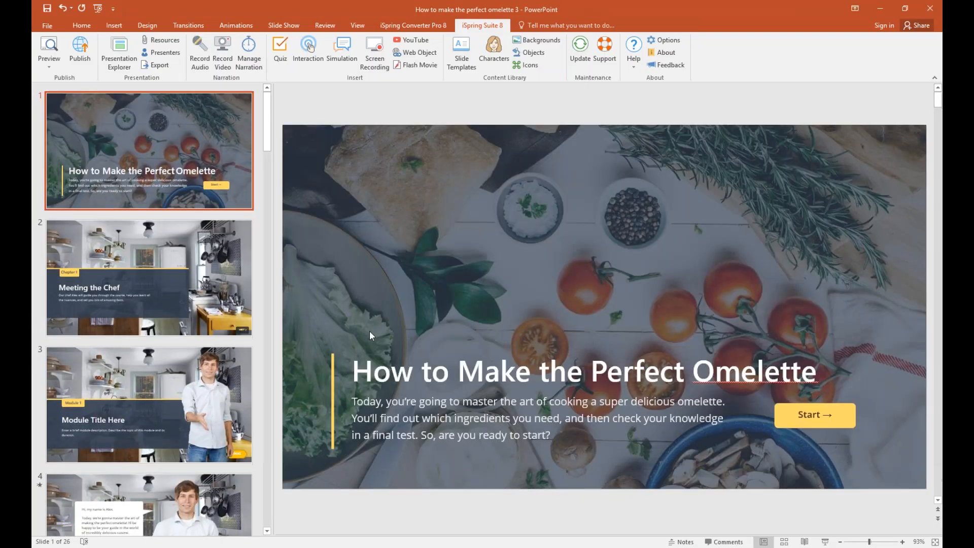
Step: Select the Congrats! slide near the end of the presentation and bring up its narration timeline for managing
{"action": "key", "text": "End"}
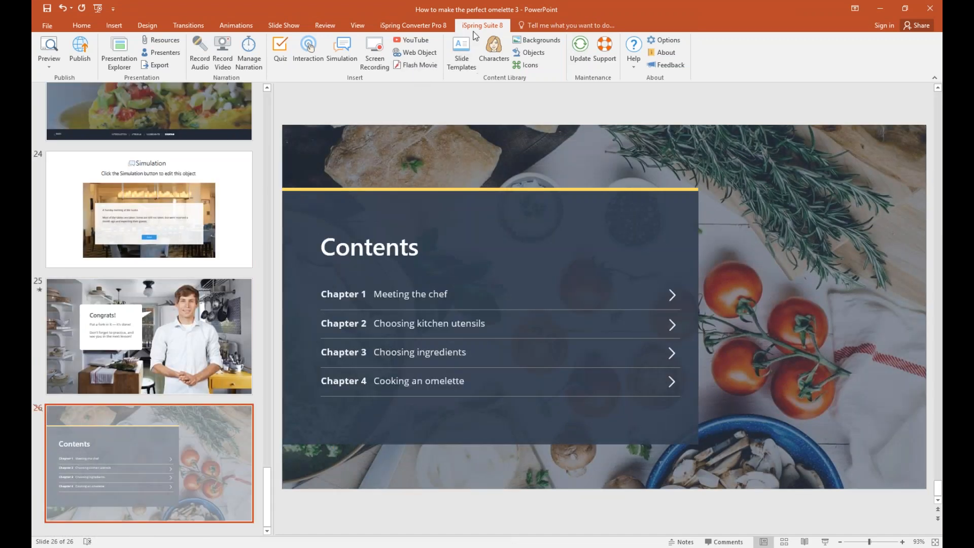
{"action": "left_click", "coordinate": [112, 319]}
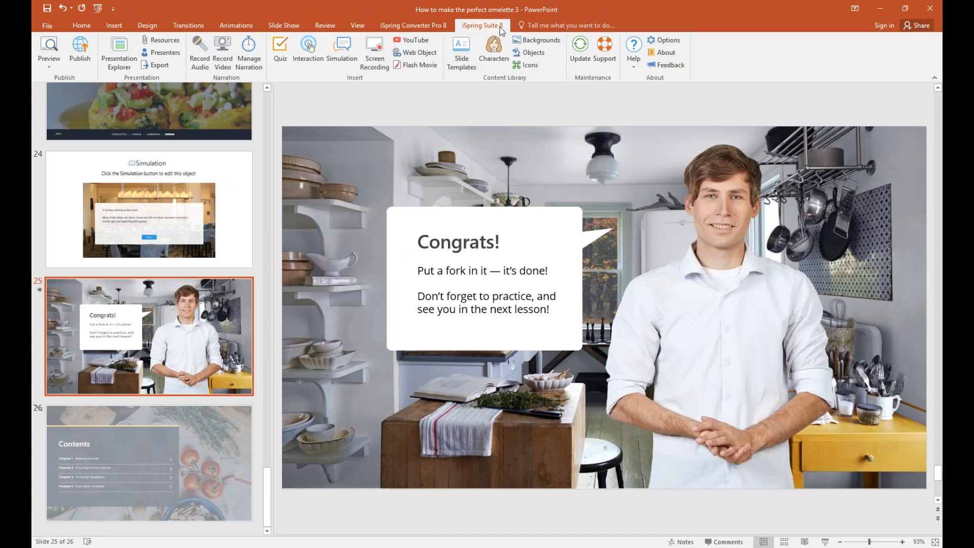
{"action": "left_click", "coordinate": [257, 68]}
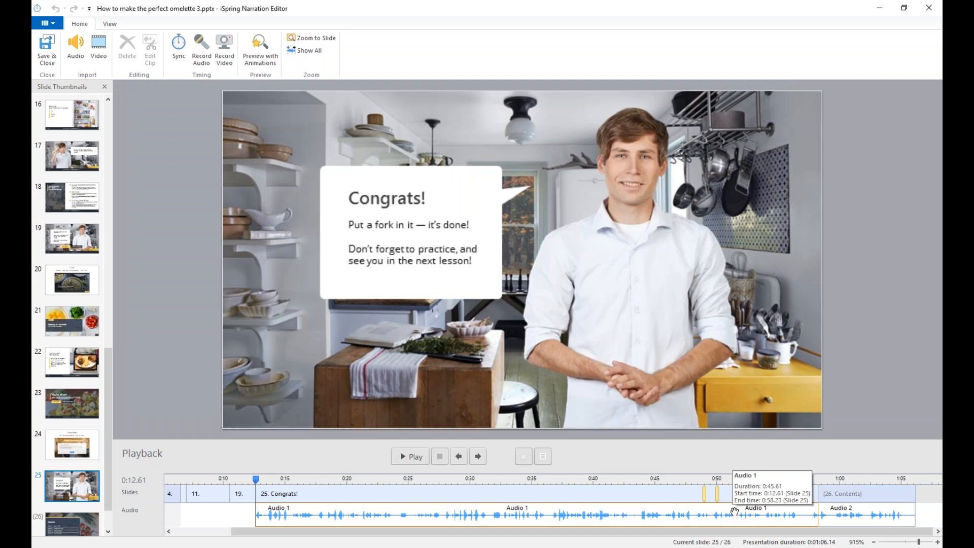
Step: Delete the audio clips on slides 25 and 26 from the narration timeline, and close the narration editor saving the changes
{"action": "left_click", "coordinate": [607, 513]}
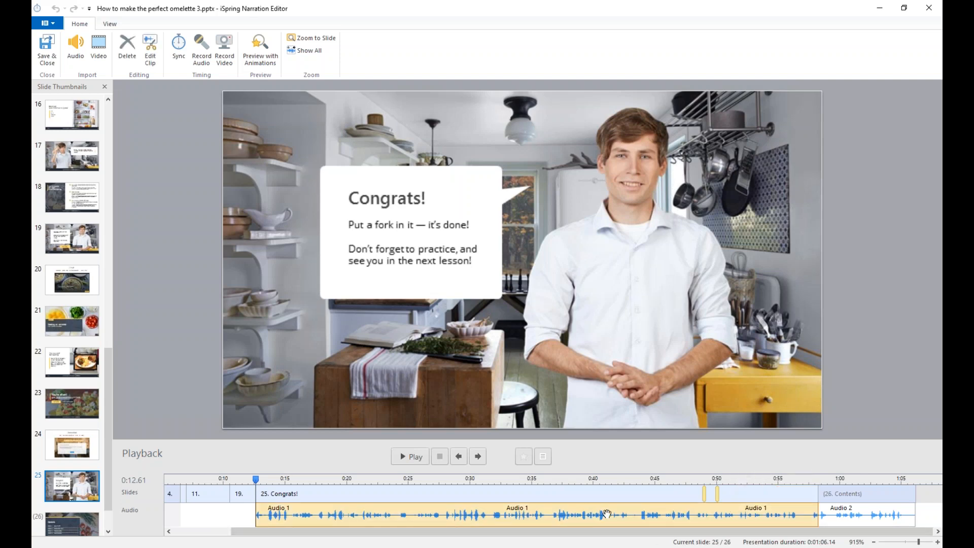
{"action": "key", "text": "Delete"}
{"action": "left_click", "coordinate": [523, 305]}
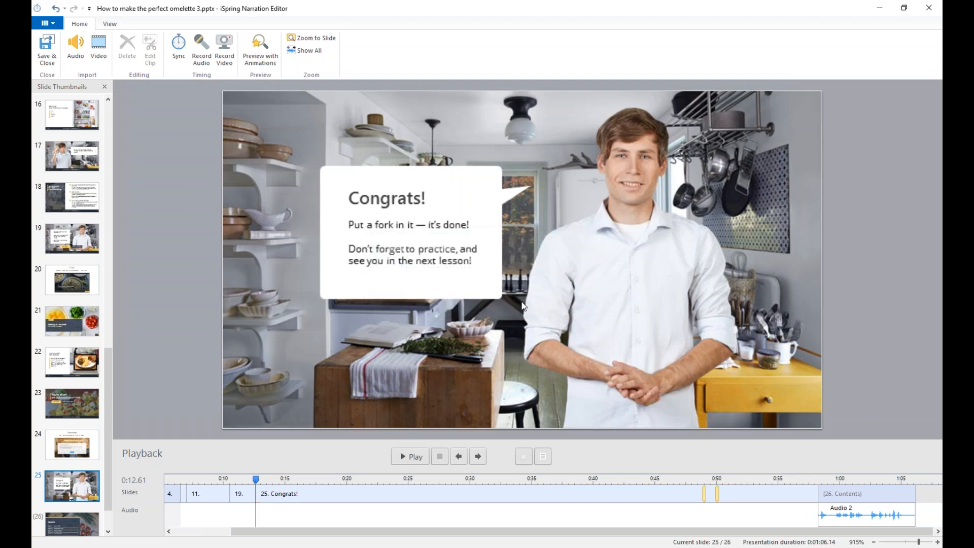
{"action": "left_click", "coordinate": [862, 513]}
{"action": "key", "text": "Delete"}
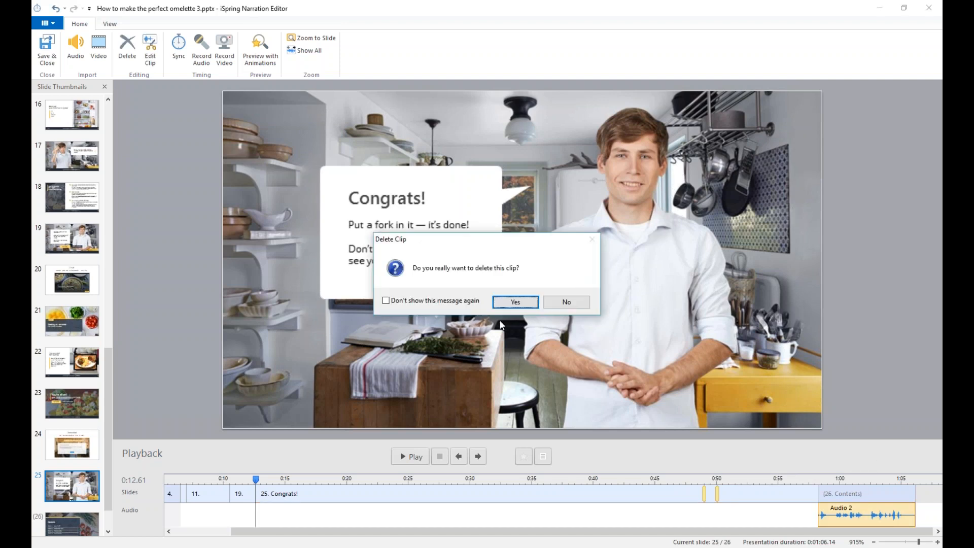
{"action": "left_click", "coordinate": [502, 303]}
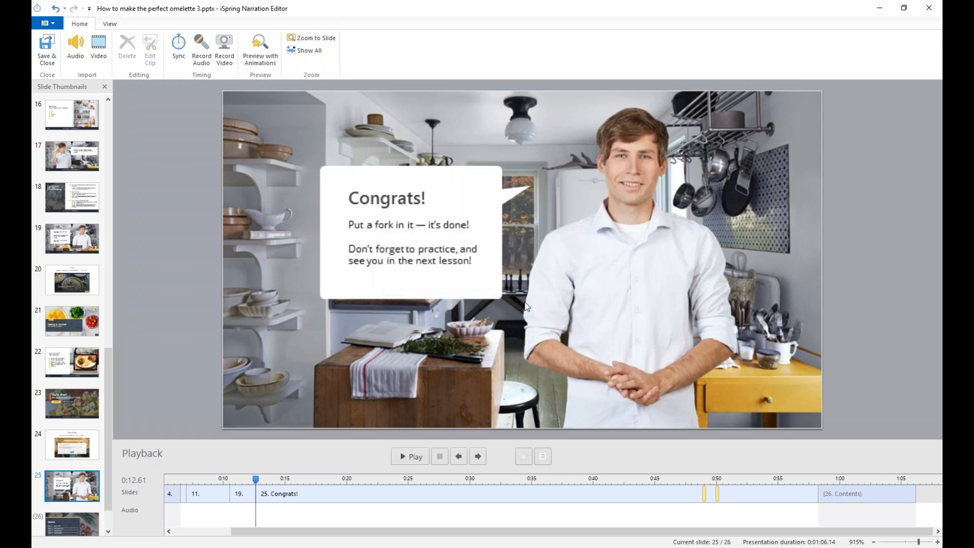
{"action": "left_click", "coordinate": [929, 8]}
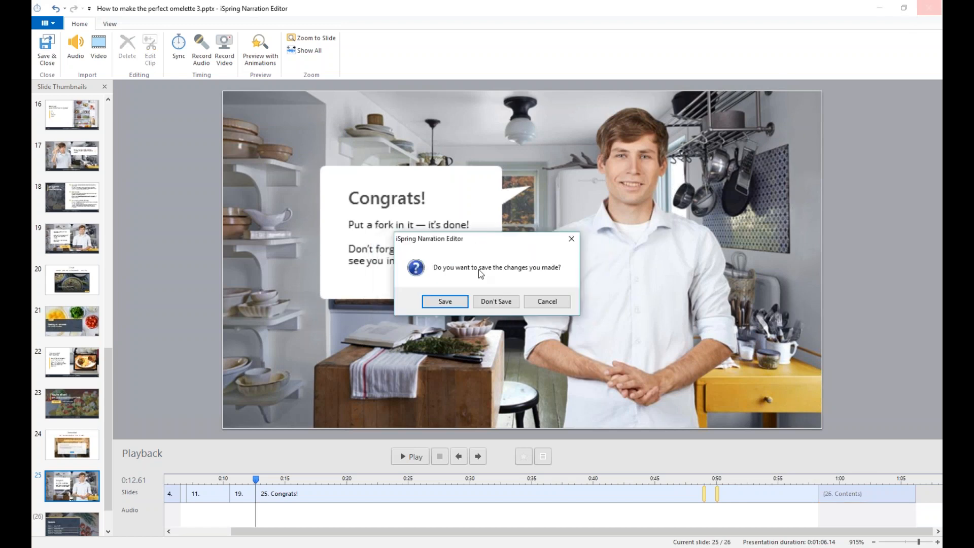
{"action": "left_click", "coordinate": [454, 302]}
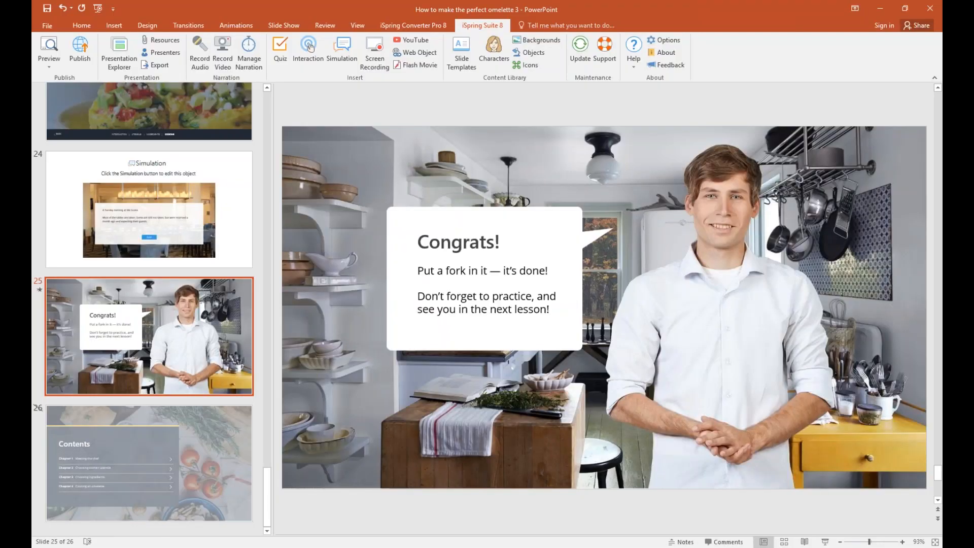
Step: View the video narration recorder and its options for slide 25, and leave it without recording
{"action": "left_click", "coordinate": [224, 60]}
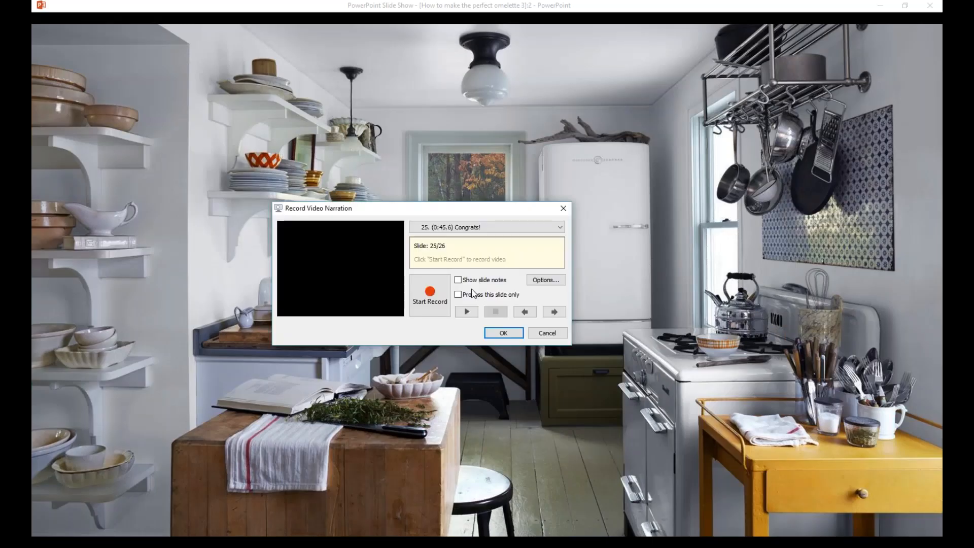
{"action": "left_click", "coordinate": [545, 280]}
{"action": "left_click", "coordinate": [540, 191]}
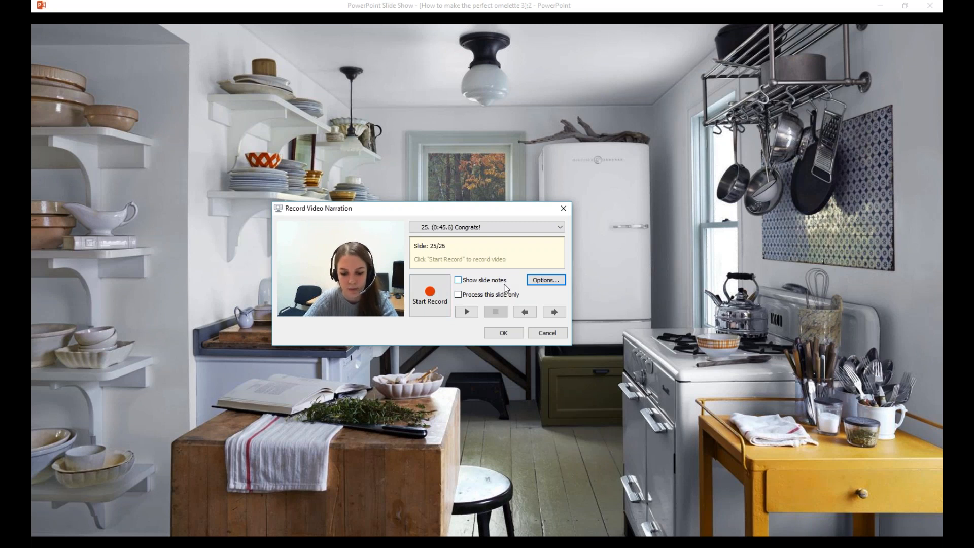
{"action": "left_click", "coordinate": [539, 334]}
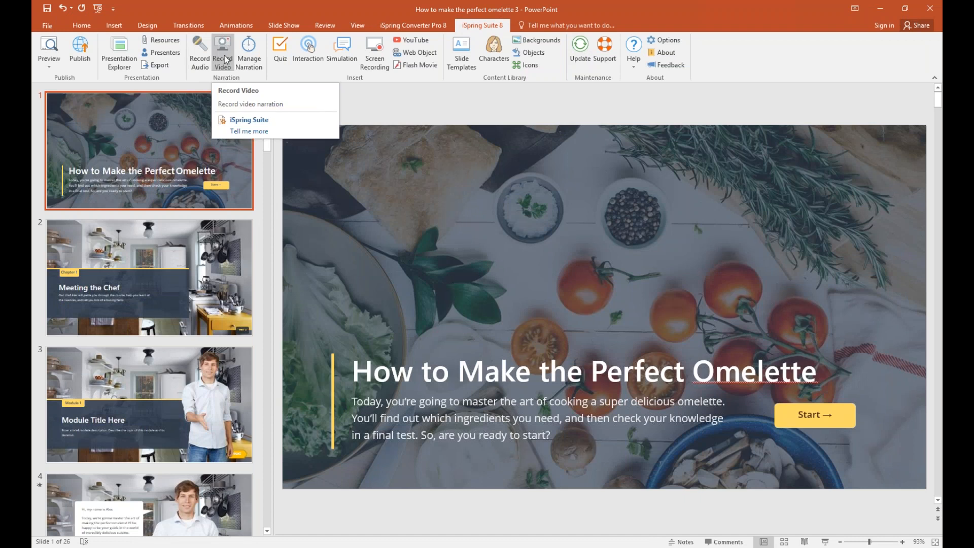
Step: Look at slide 25 in the narration editor timeline and close the editor
{"action": "left_click", "coordinate": [251, 67]}
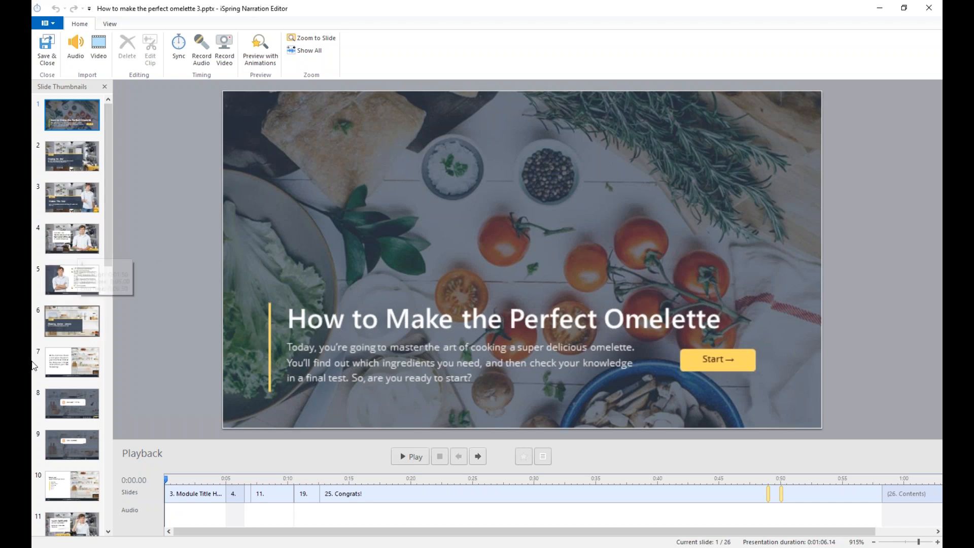
{"action": "scroll", "coordinate": [75, 449], "scroll_direction": "down", "scroll_amount": 10}
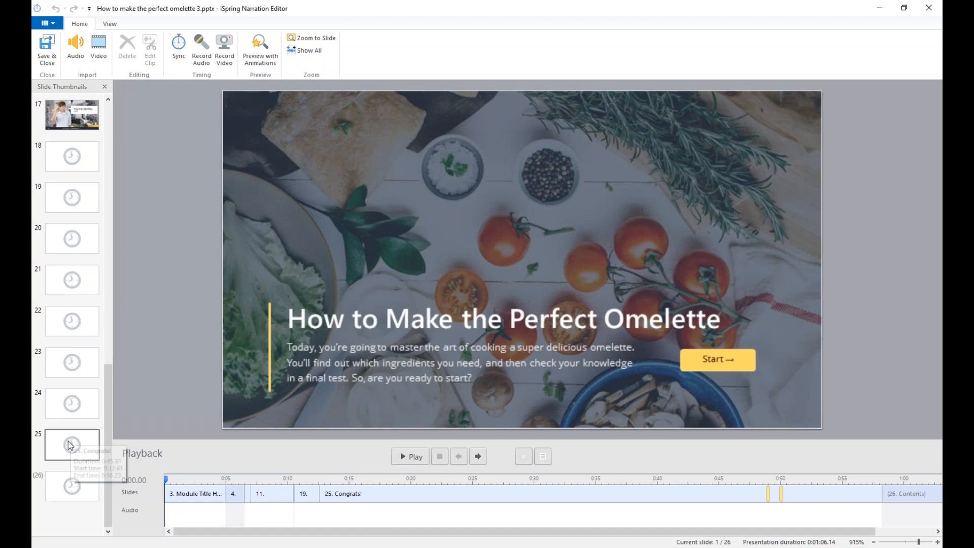
{"action": "left_click", "coordinate": [70, 445]}
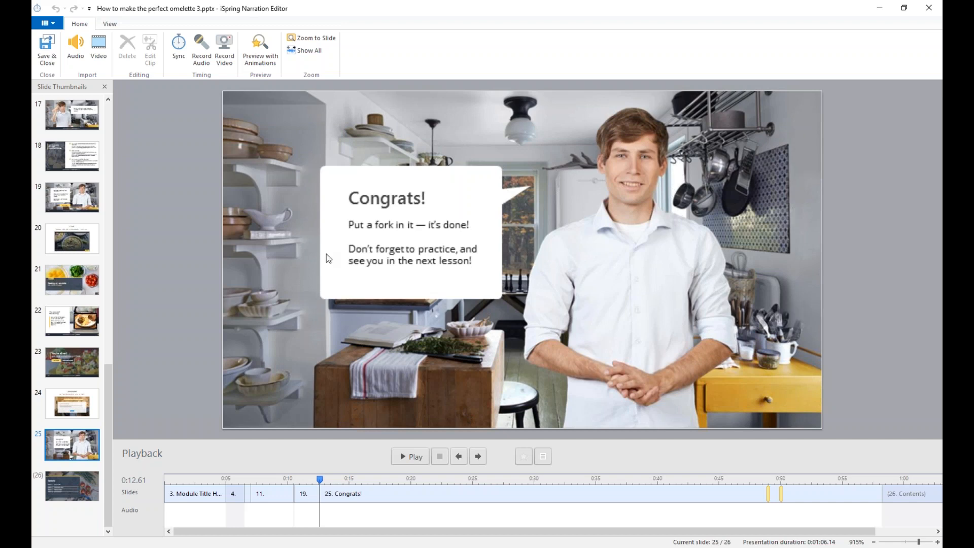
{"action": "left_click", "coordinate": [928, 8]}
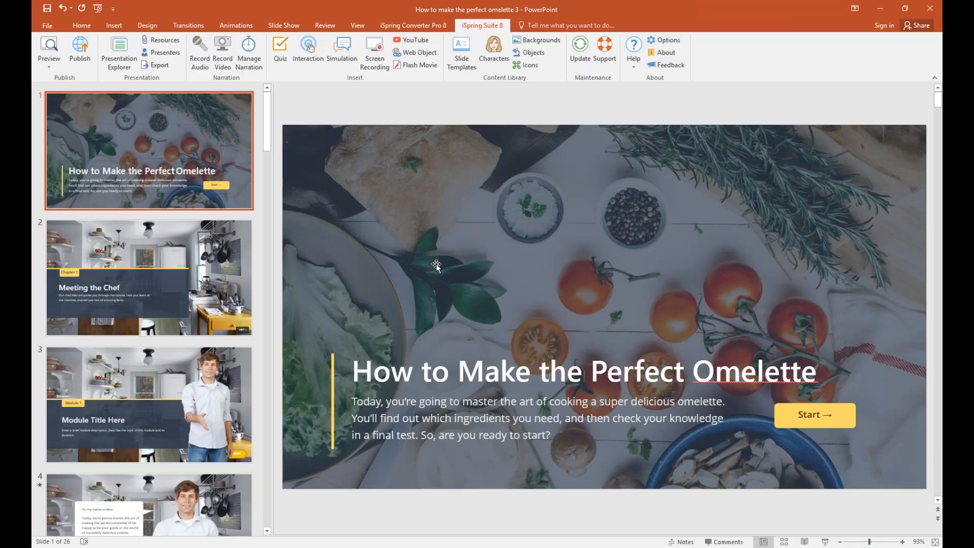
Step: Play the slide show from slide 25 with the presenter view swapped, advance its animations, and end the show
{"action": "left_click_drag", "start_coordinate": [266, 109], "coordinate": [266, 507]}
{"action": "left_click", "coordinate": [154, 379]}
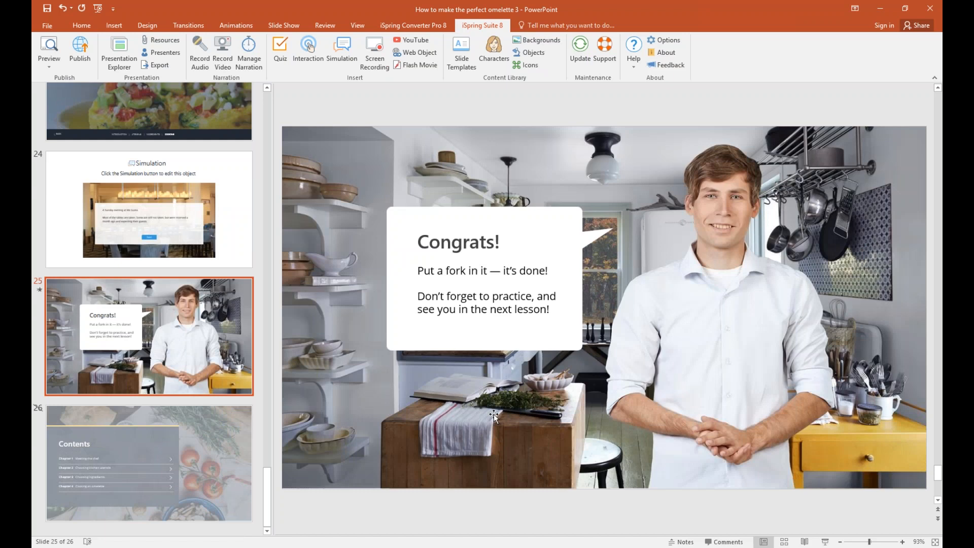
{"action": "left_click", "coordinate": [822, 541]}
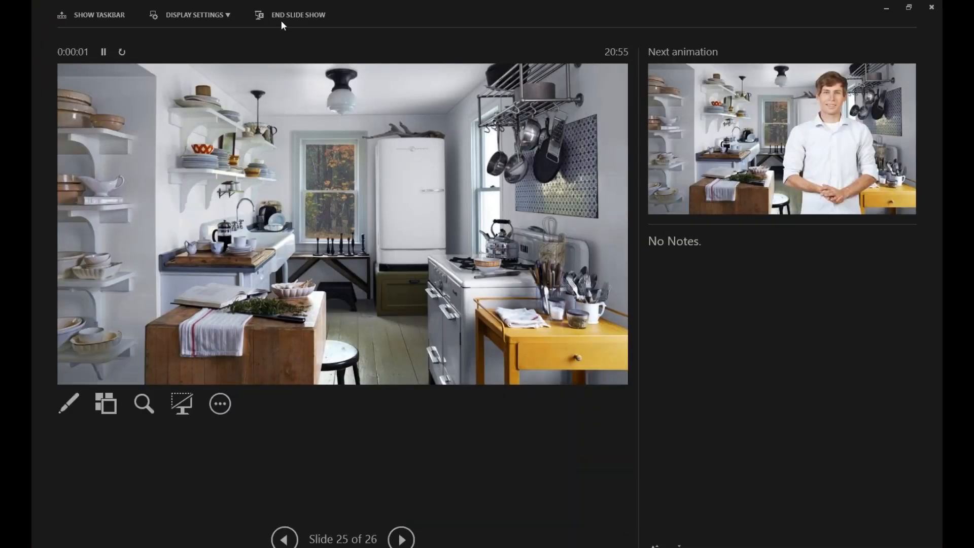
{"action": "left_click", "coordinate": [226, 14]}
{"action": "left_click", "coordinate": [224, 29]}
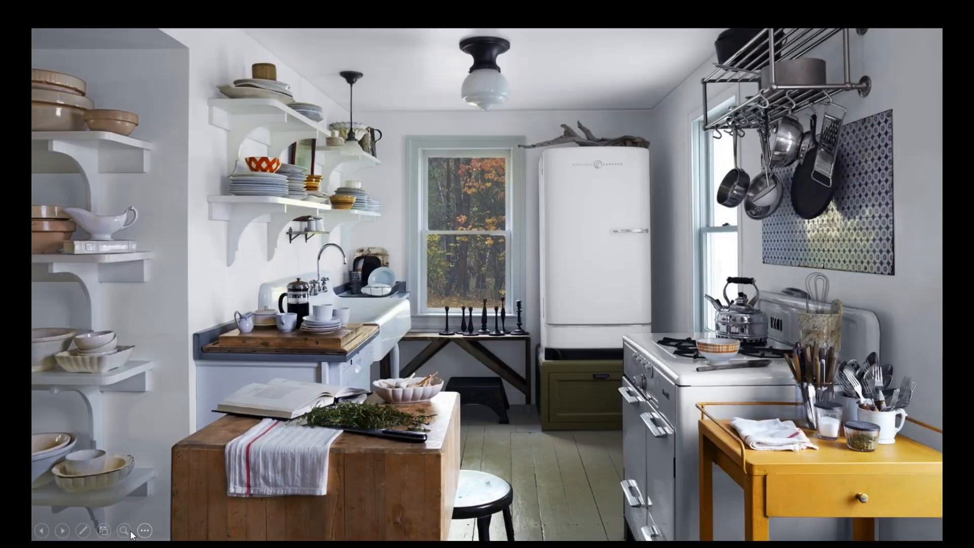
{"action": "left_click", "coordinate": [61, 530]}
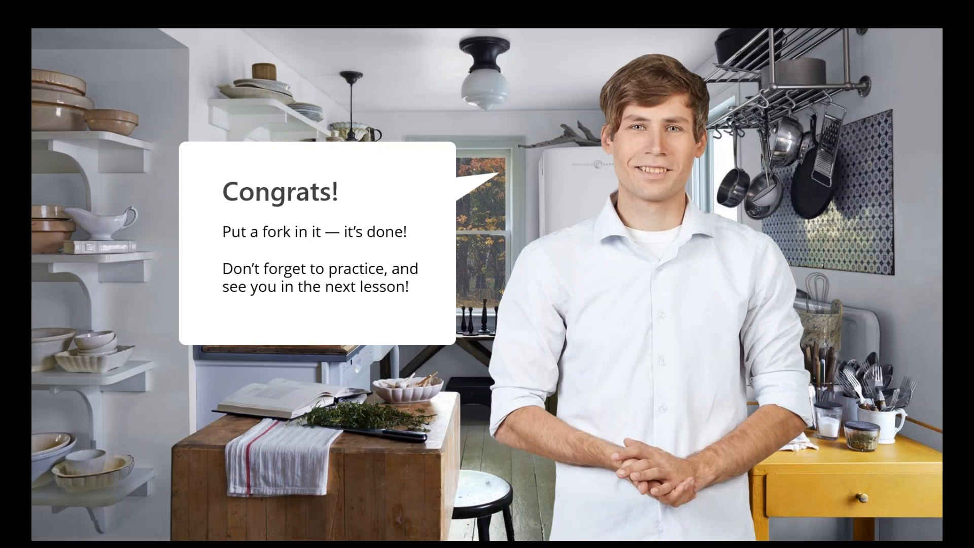
{"action": "key", "text": "Escape"}
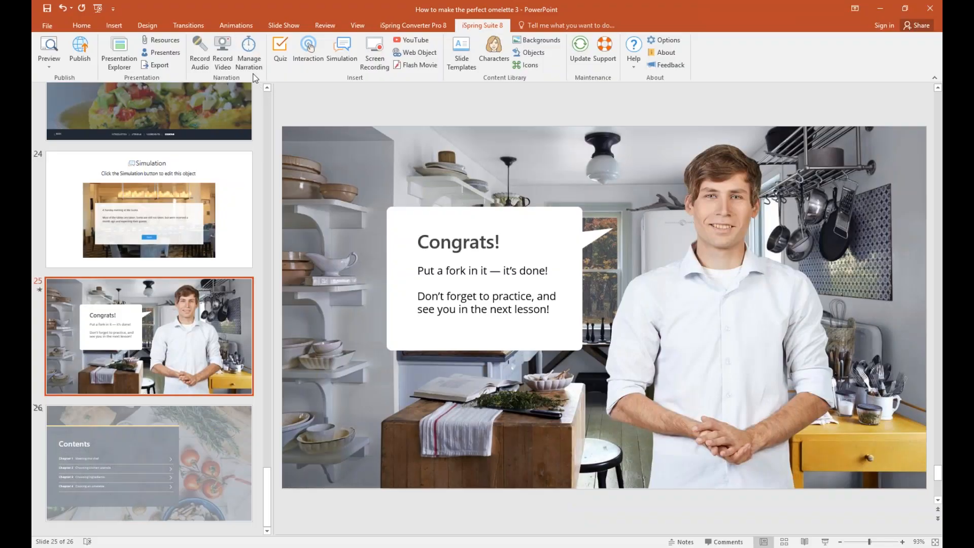
Step: In the narration editor, move slide 25's two animation markers near the slide's start, to about 0:14.5 and 0:15.5
{"action": "left_click", "coordinate": [251, 62]}
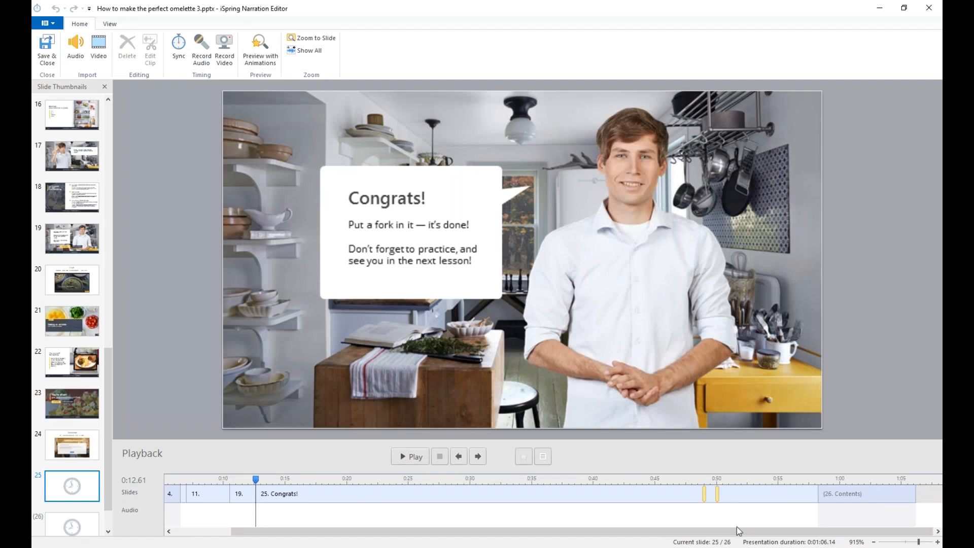
{"action": "left_click_drag", "start_coordinate": [704, 493], "coordinate": [279, 501]}
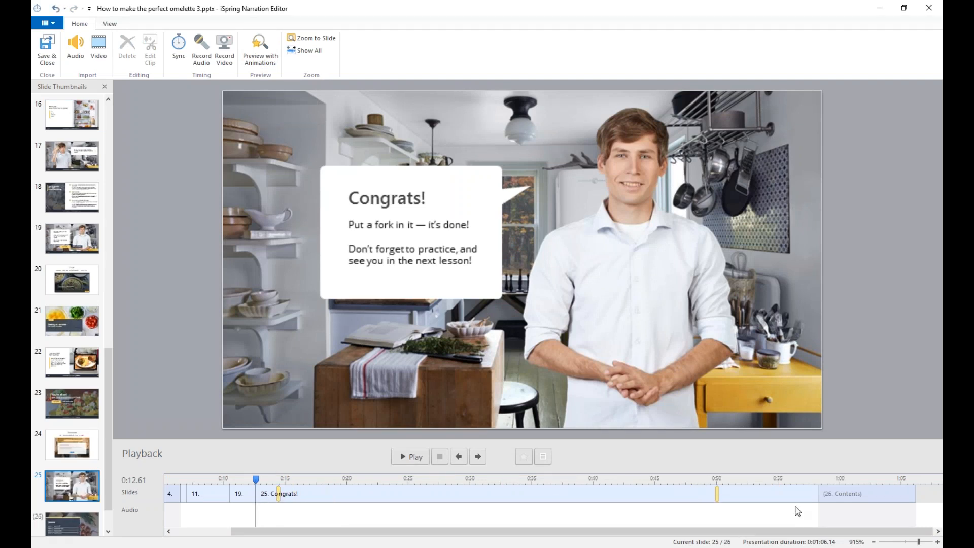
{"action": "left_click_drag", "start_coordinate": [716, 493], "coordinate": [293, 491]}
Step: Import the audio clip SampleAudio_0.4mb from the How to make the perfect omelette folder into the narration
{"action": "left_click", "coordinate": [75, 44]}
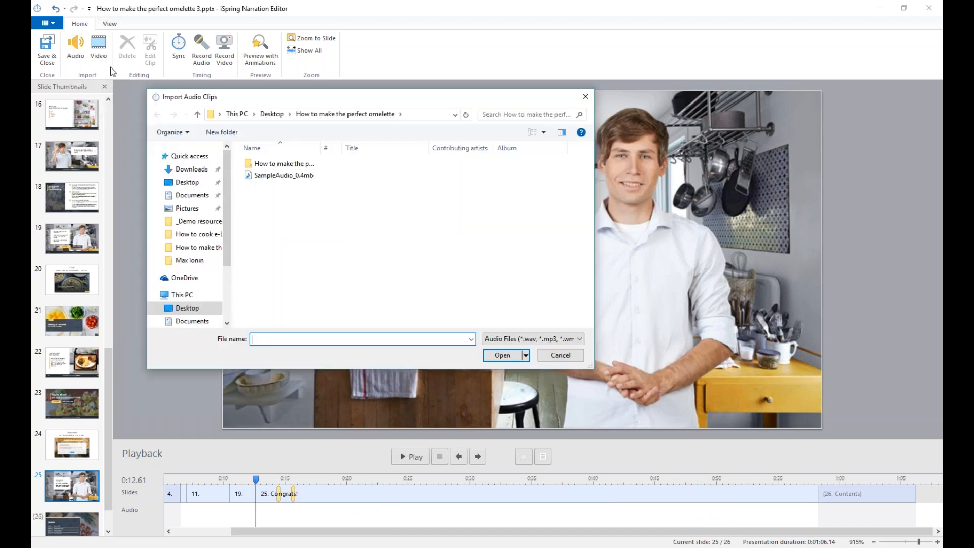
{"action": "left_click_drag", "start_coordinate": [279, 95], "coordinate": [372, 114]}
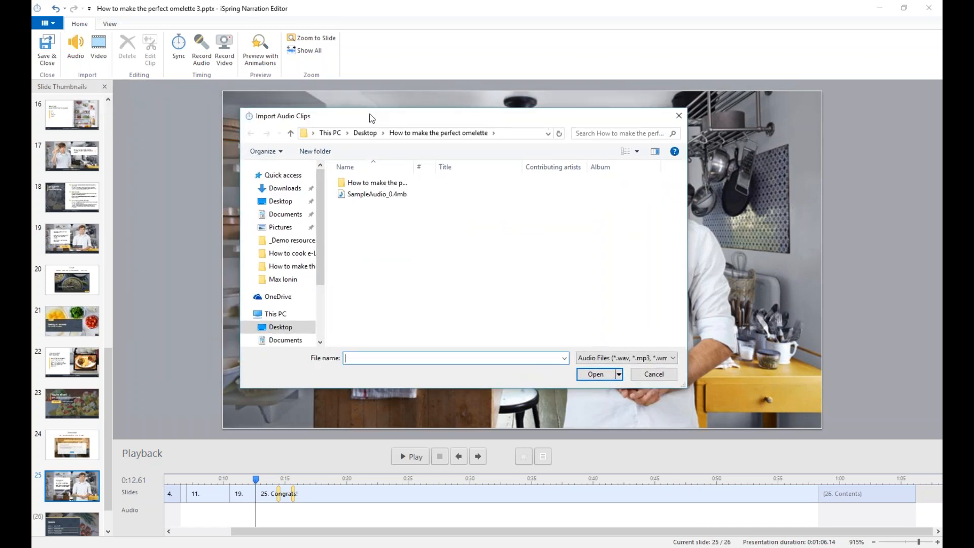
{"action": "left_click", "coordinate": [385, 197]}
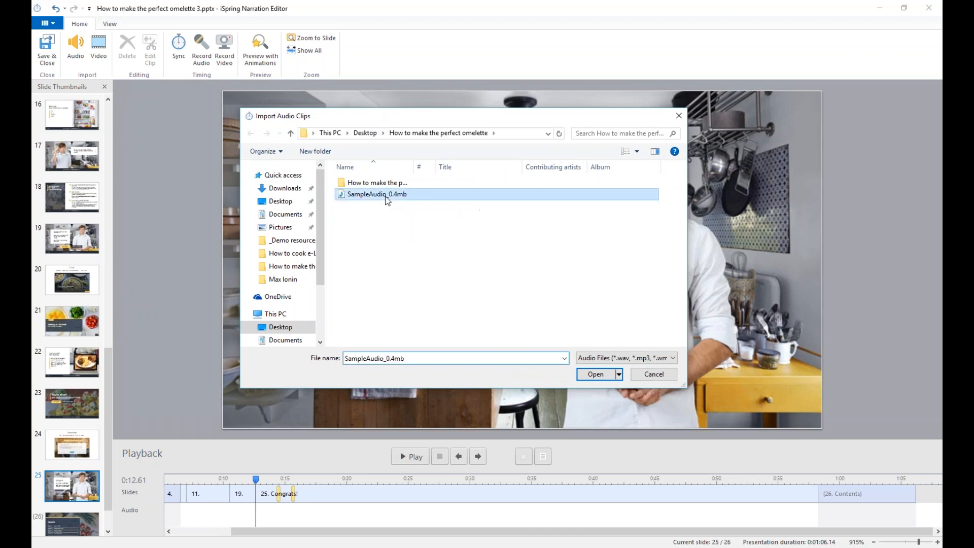
{"action": "left_click", "coordinate": [595, 376]}
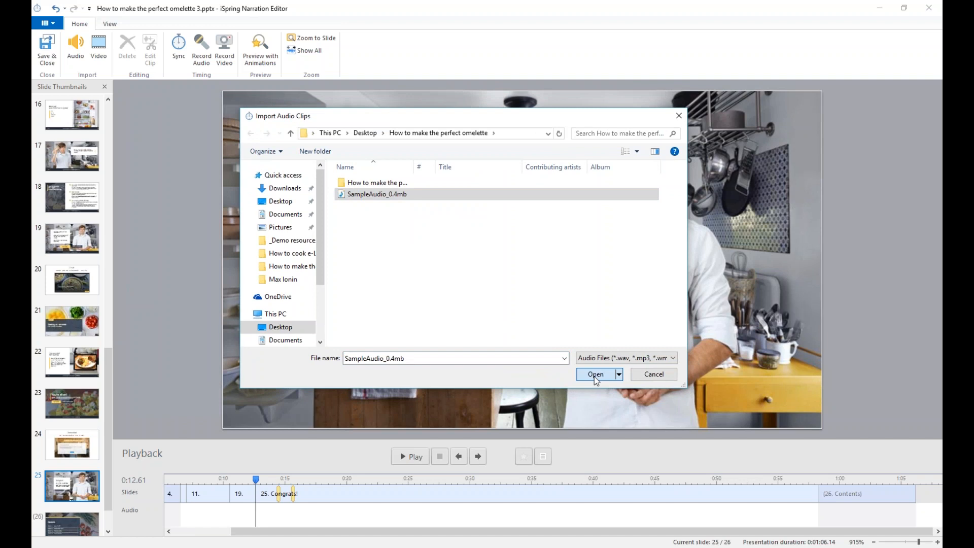
{"action": "left_click", "coordinate": [596, 379]}
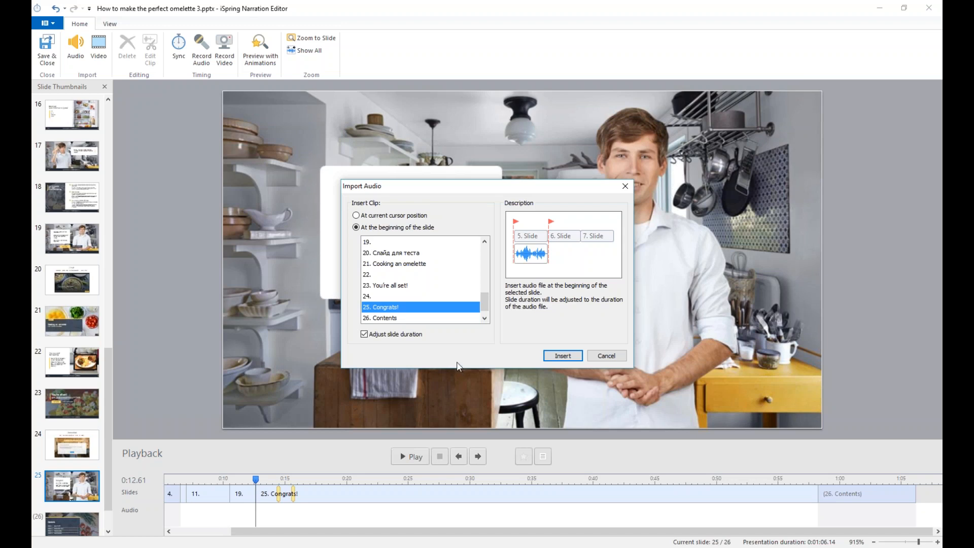
{"action": "left_click", "coordinate": [369, 217]}
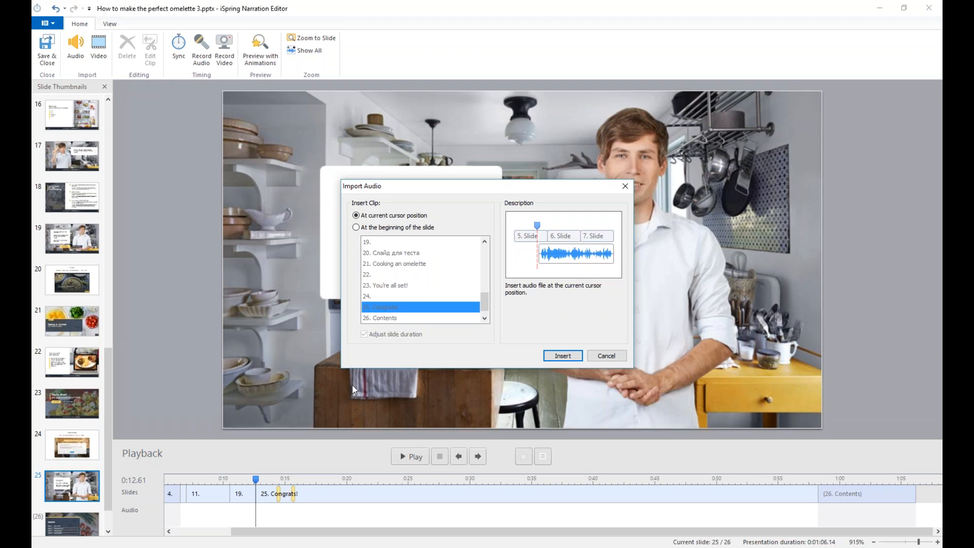
{"action": "left_click", "coordinate": [373, 228]}
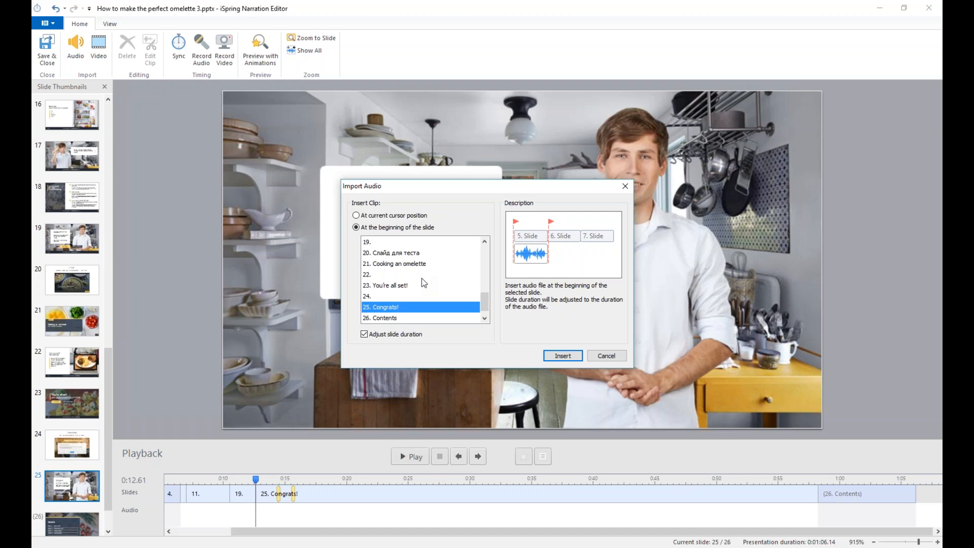
{"action": "left_click", "coordinate": [364, 334]}
{"action": "left_click", "coordinate": [364, 335]}
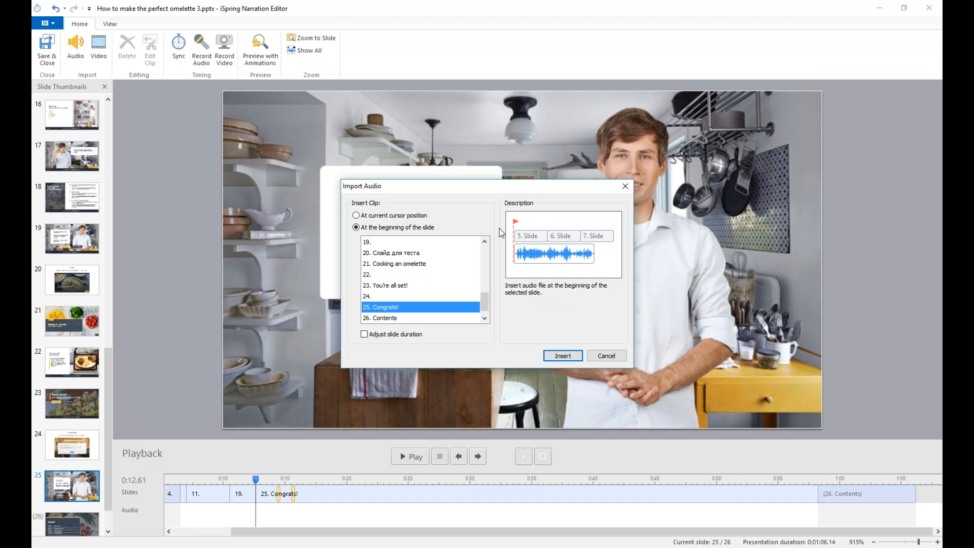
{"action": "left_click", "coordinate": [625, 185]}
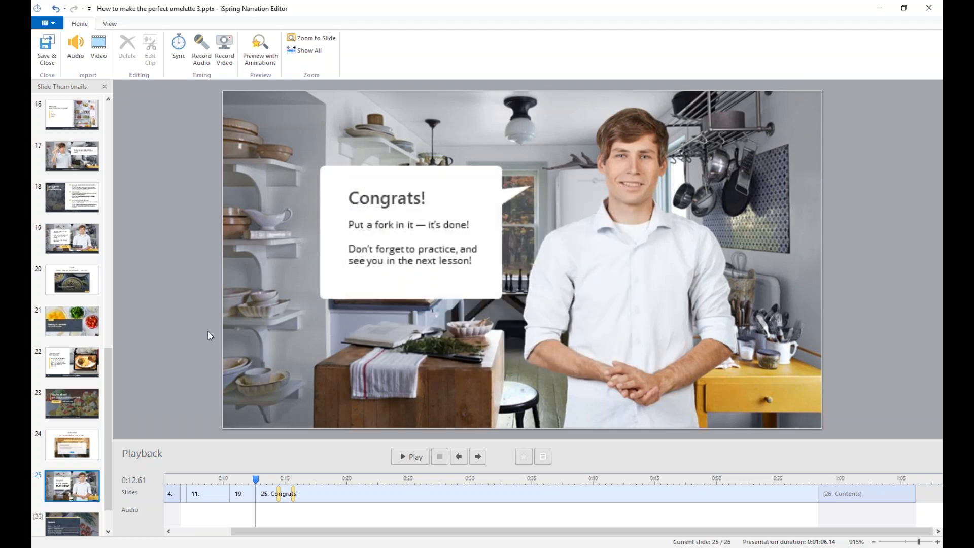
{"action": "left_click", "coordinate": [96, 59]}
{"action": "scroll", "coordinate": [390, 258], "scroll_direction": "down", "scroll_amount": 4}
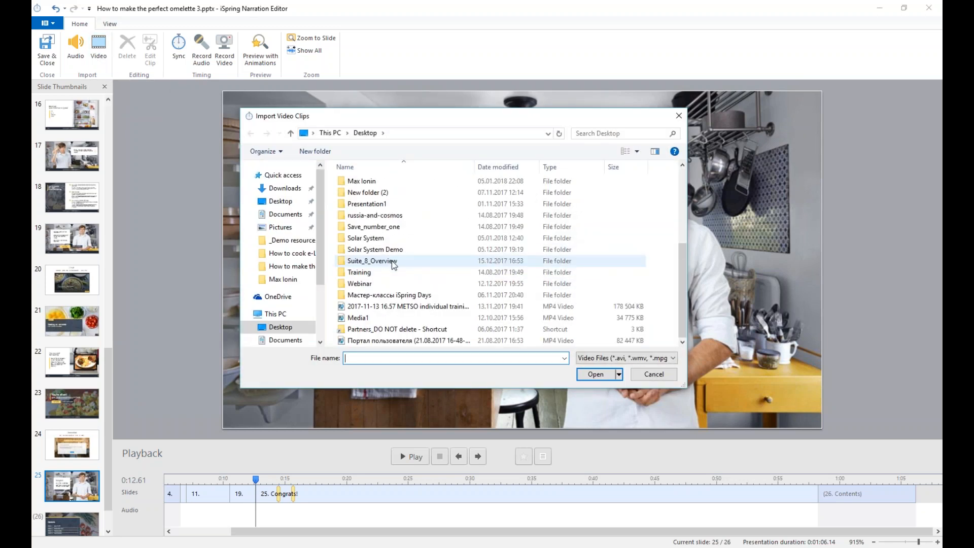
{"action": "left_click", "coordinate": [653, 375]}
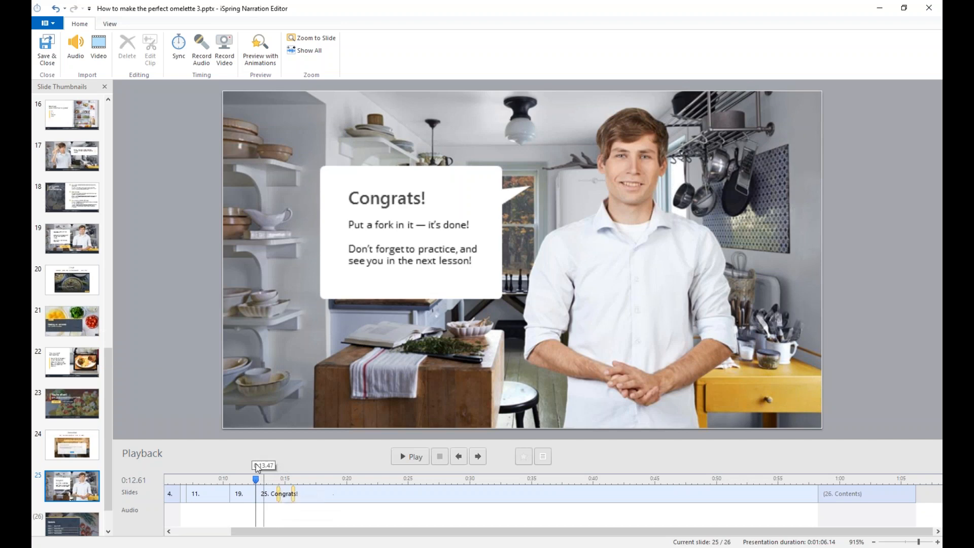
Step: Import the SampleAudio_0.4mb clip at the beginning of slide 25, Congrats!, without adjusting the slide duration
{"action": "left_click", "coordinate": [76, 42]}
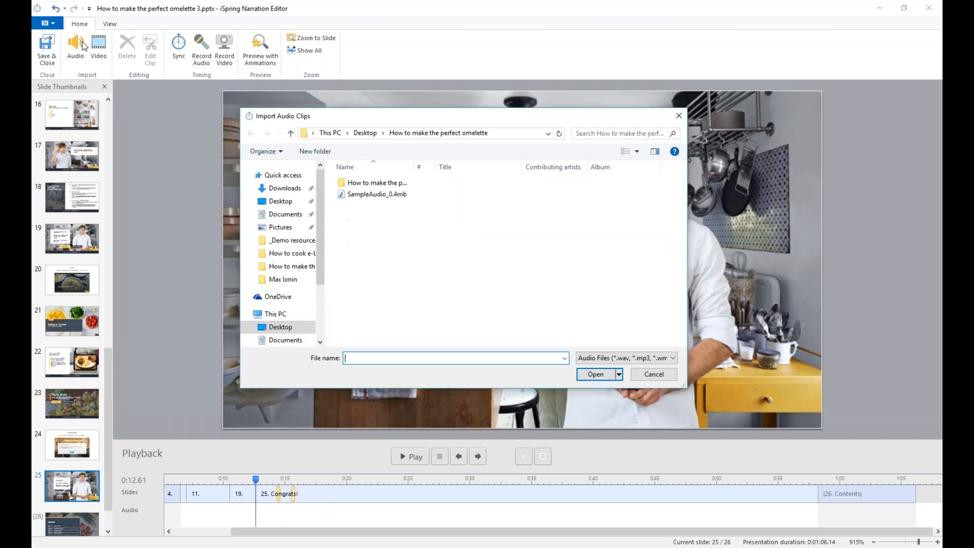
{"action": "double_click", "coordinate": [351, 194]}
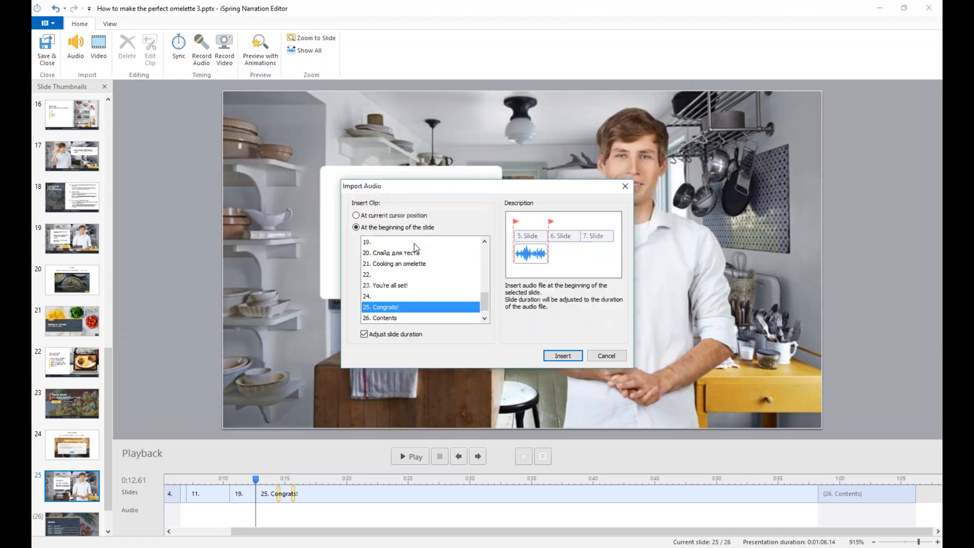
{"action": "left_click", "coordinate": [380, 334]}
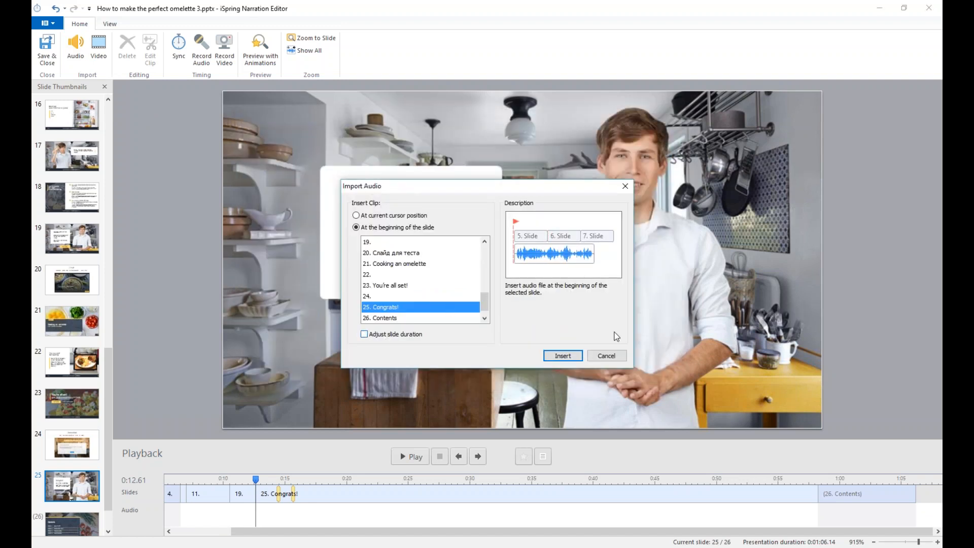
{"action": "left_click", "coordinate": [557, 356]}
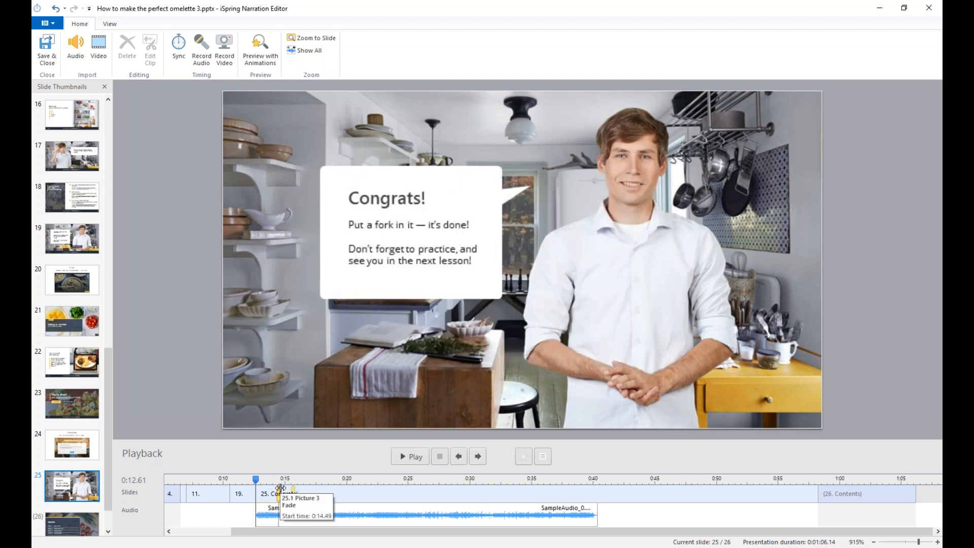
Step: Move slide 25's two animation markers on the timeline to about 0:14 and 0:16
{"action": "left_click_drag", "start_coordinate": [279, 488], "coordinate": [276, 491]}
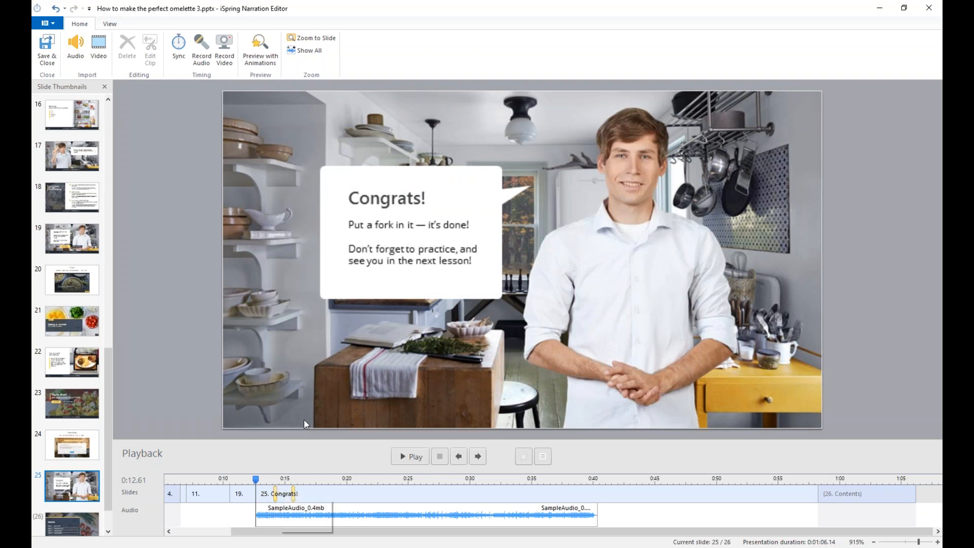
{"action": "left_click", "coordinate": [311, 38]}
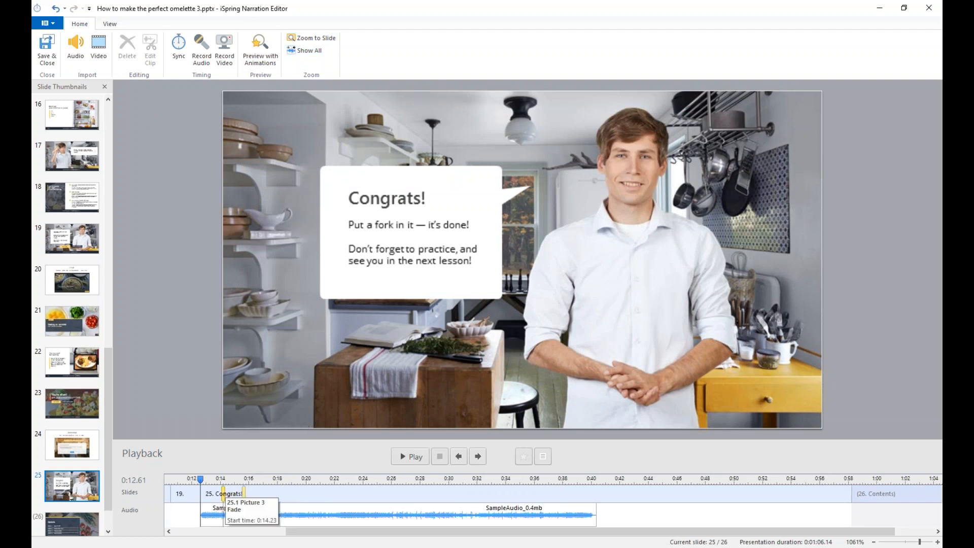
{"action": "left_click_drag", "start_coordinate": [223, 493], "coordinate": [248, 493]}
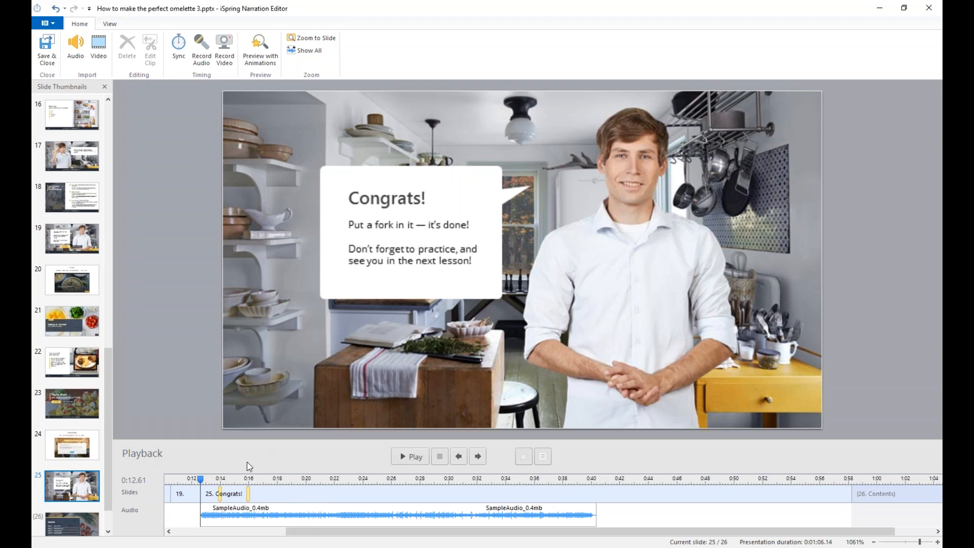
Step: Open the SampleAudio_0.4mb clip for editing and silence its first 15.2 seconds
{"action": "left_click", "coordinate": [231, 514]}
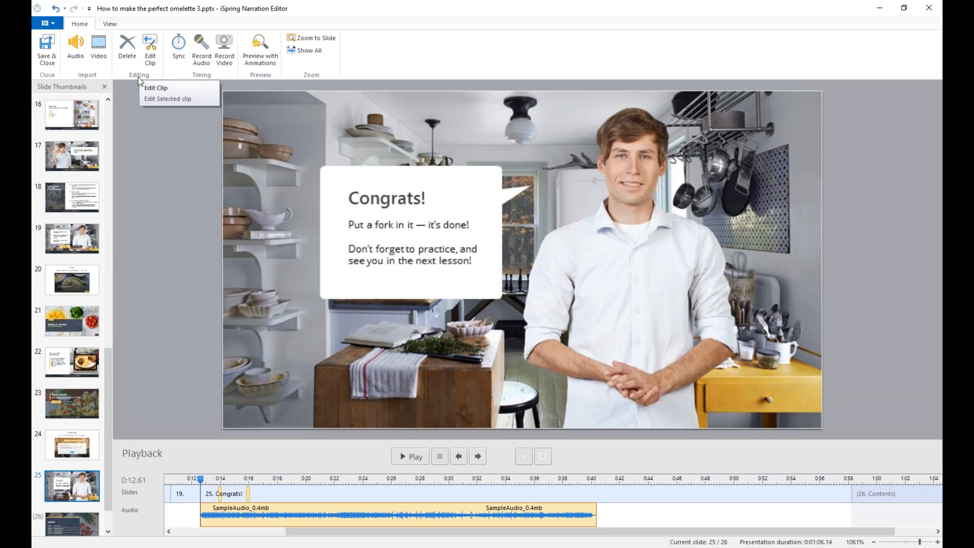
{"action": "left_click", "coordinate": [150, 48]}
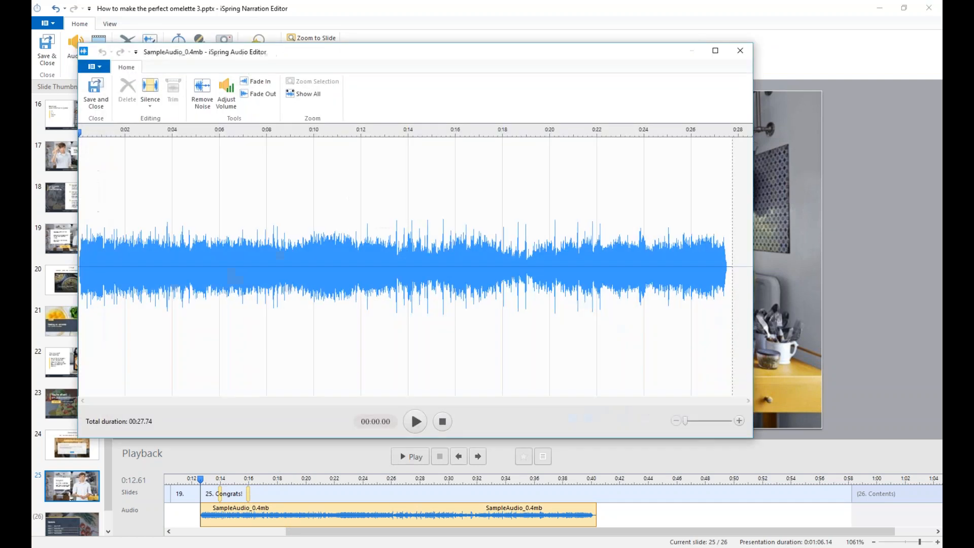
{"action": "left_click_drag", "start_coordinate": [361, 51], "coordinate": [461, 53]}
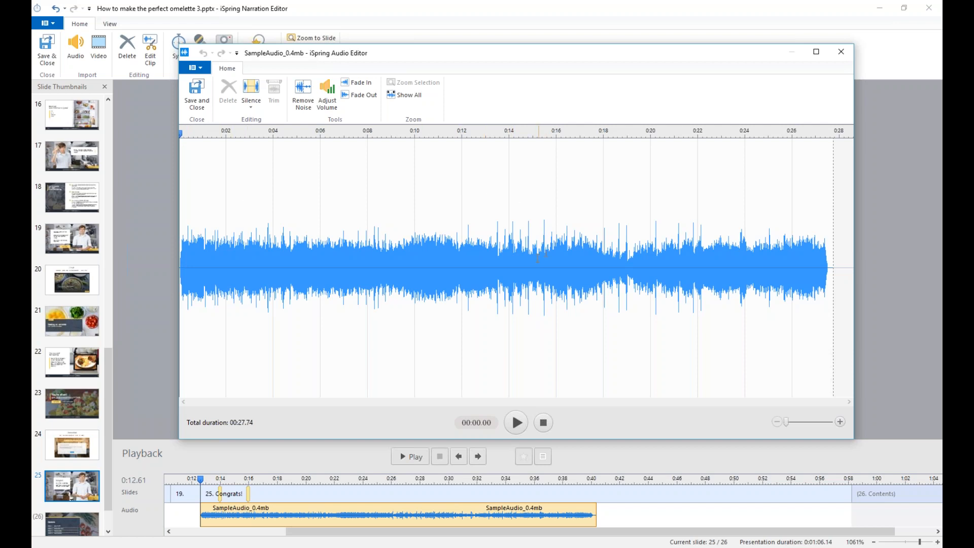
{"action": "left_click", "coordinate": [538, 266], "text": "shift"}
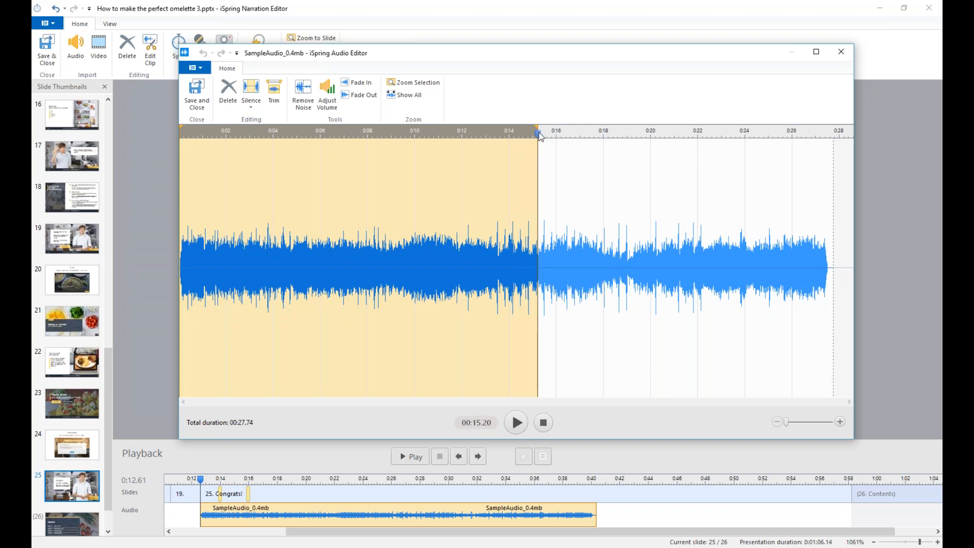
{"action": "left_click_drag", "start_coordinate": [539, 133], "coordinate": [536, 132]}
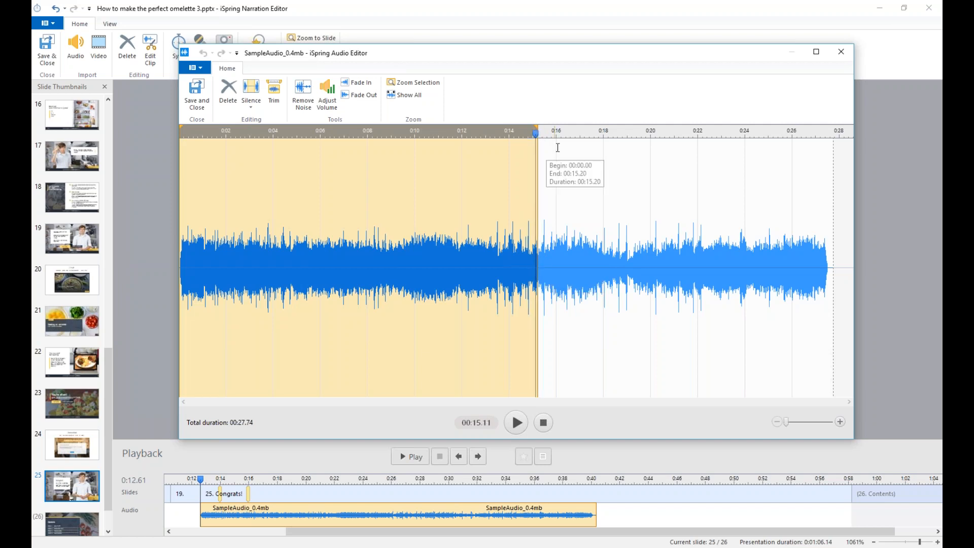
{"action": "left_click", "coordinate": [251, 105]}
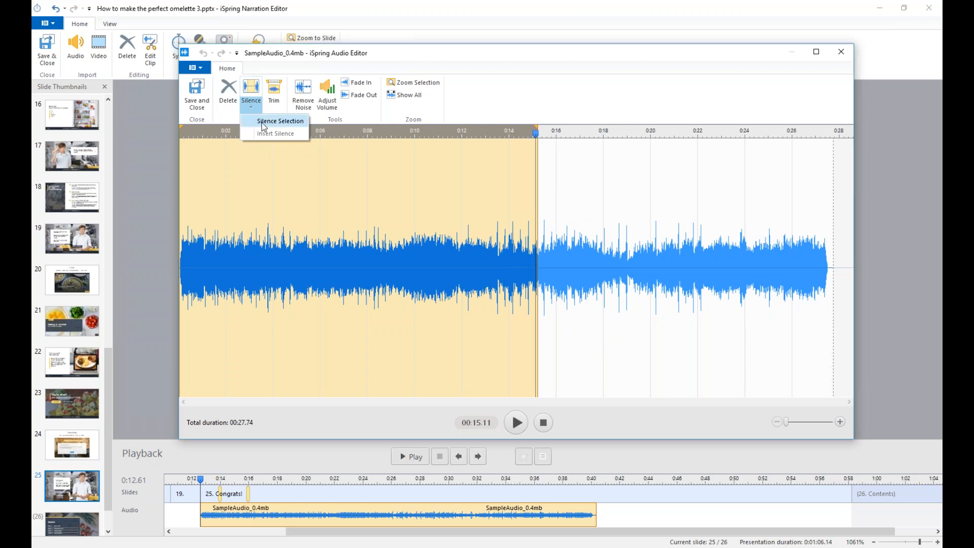
{"action": "left_click", "coordinate": [263, 122]}
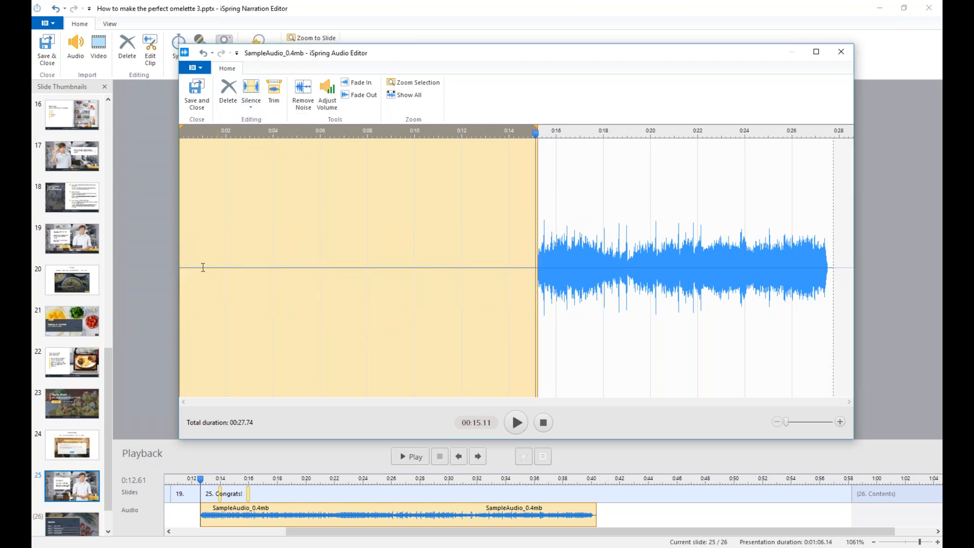
Step: Trim the audio clip to the section from about 0:15 to 0:27.6 that contains the remaining sound
{"action": "left_click", "coordinate": [620, 262]}
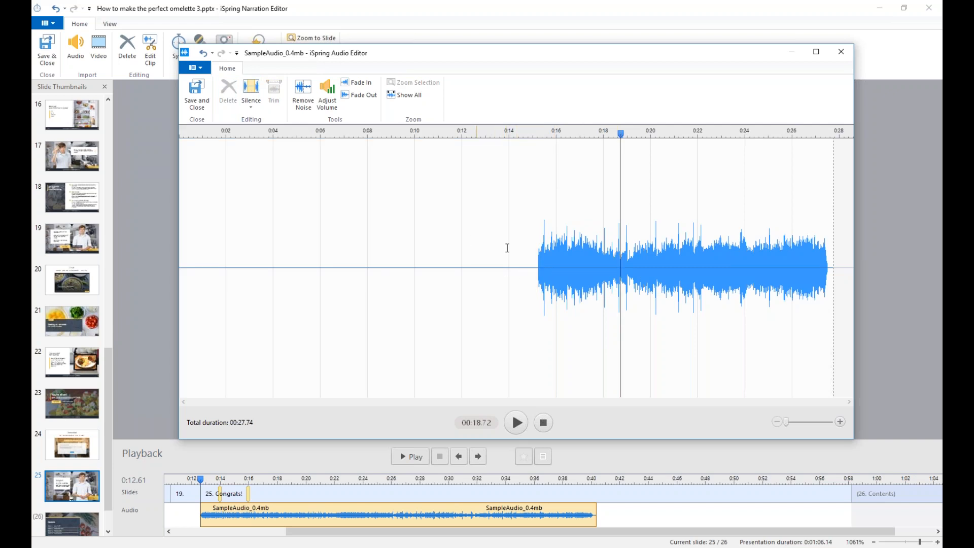
{"action": "left_click", "coordinate": [531, 267]}
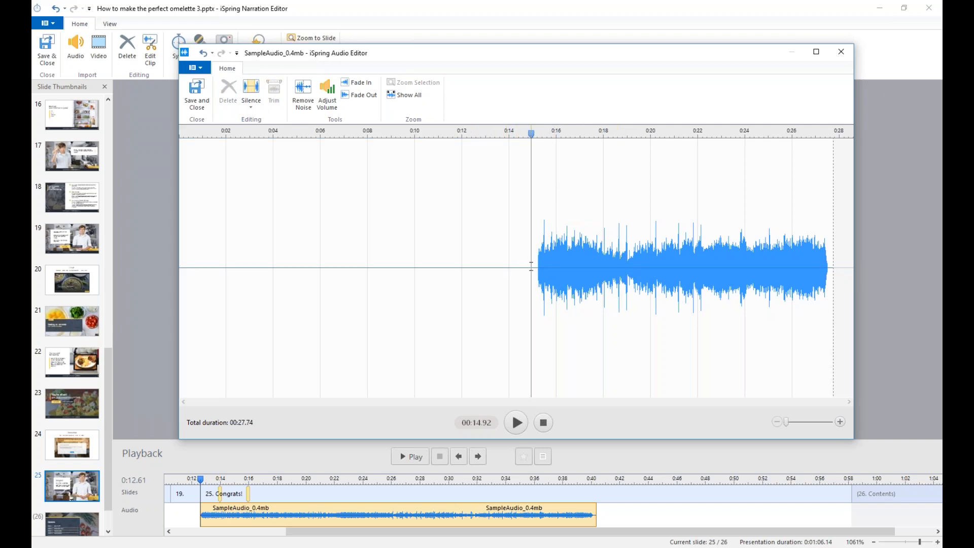
{"action": "left_click", "coordinate": [578, 254]}
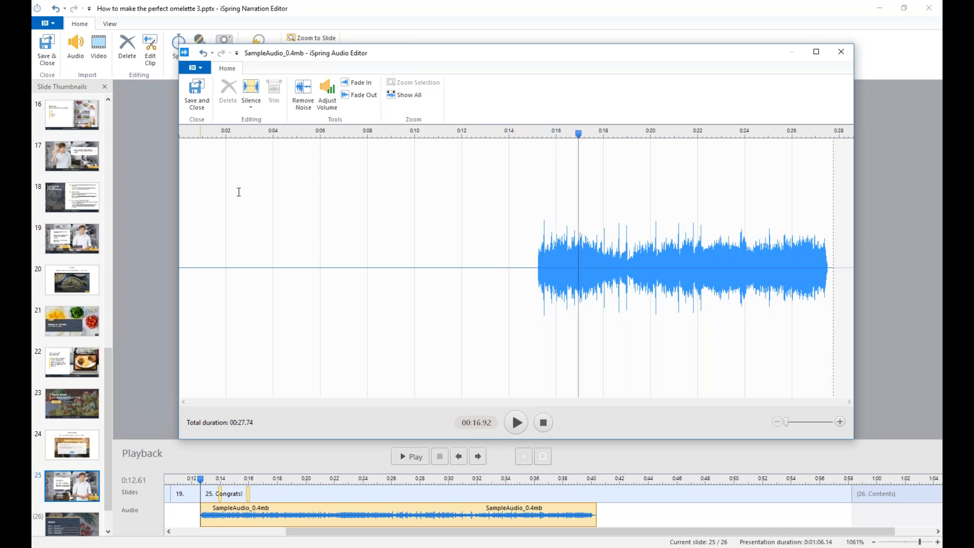
{"action": "left_click", "coordinate": [531, 267]}
{"action": "left_click", "coordinate": [533, 268]}
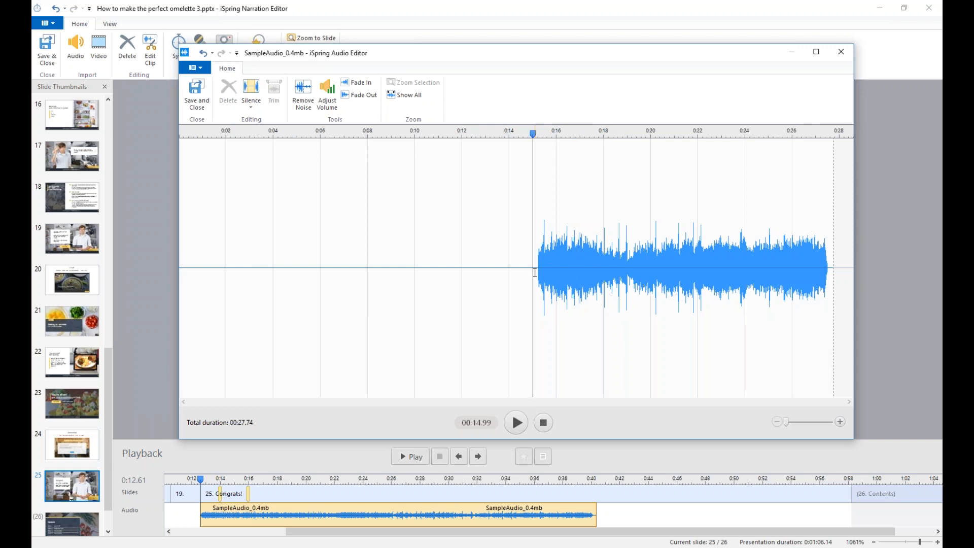
{"action": "left_click", "coordinate": [832, 272], "text": "shift"}
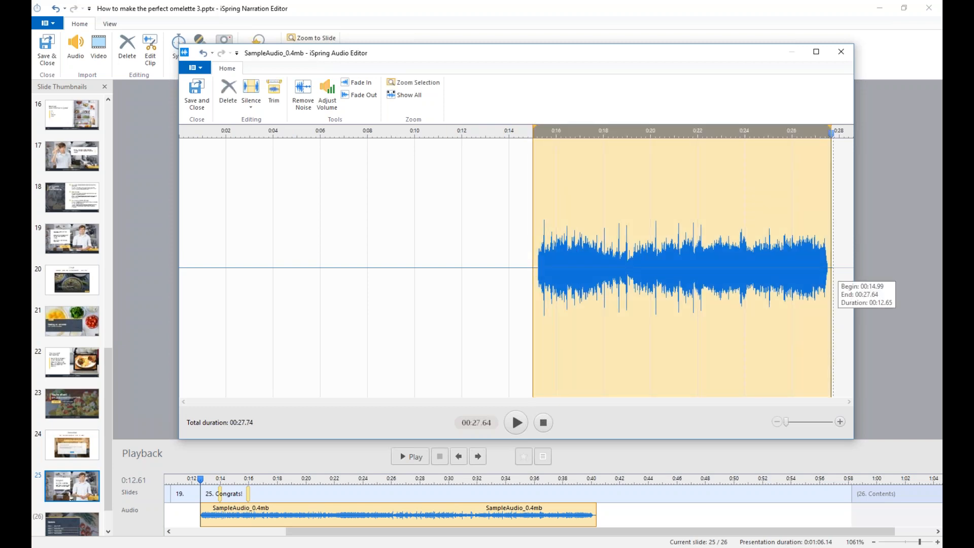
{"action": "left_click", "coordinate": [274, 99]}
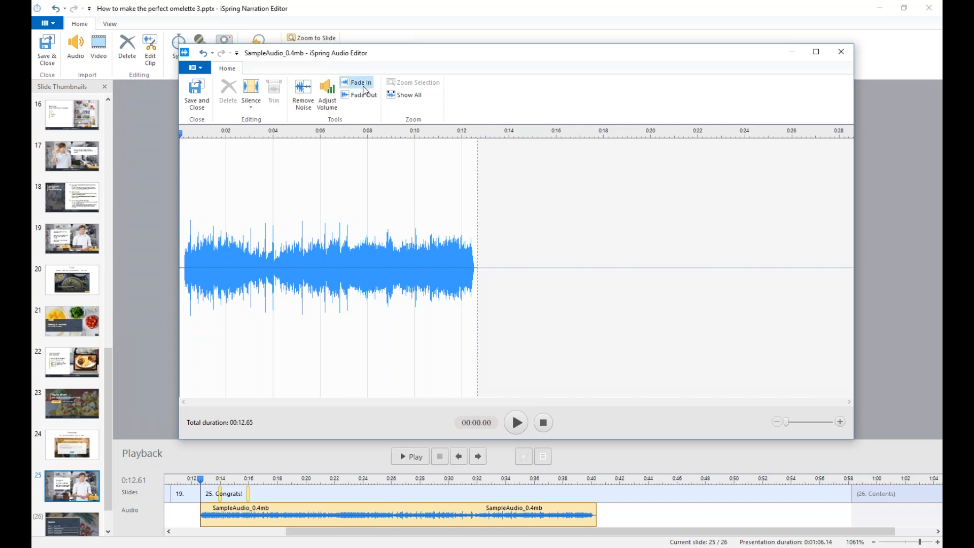
Step: Apply a fade-in to the clip's first 2 seconds or so and a fade-out to about its last 1.4 seconds
{"action": "left_click", "coordinate": [225, 241]}
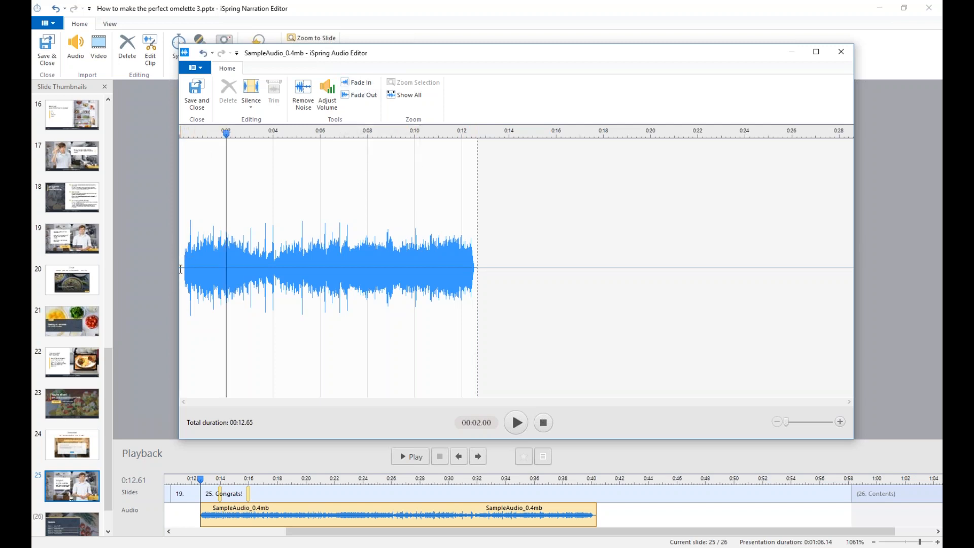
{"action": "left_click_drag", "start_coordinate": [180, 268], "coordinate": [226, 268]}
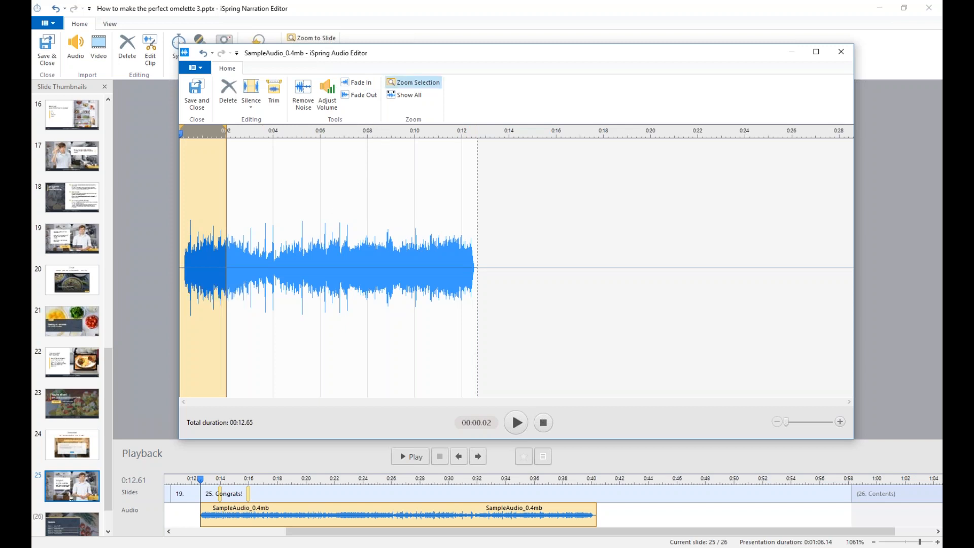
{"action": "left_click", "coordinate": [369, 84]}
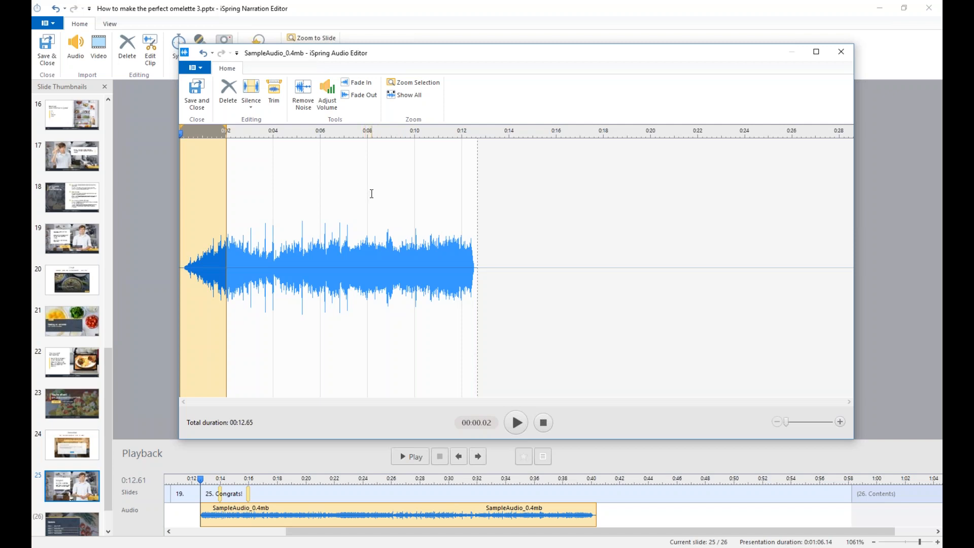
{"action": "left_click", "coordinate": [451, 232]}
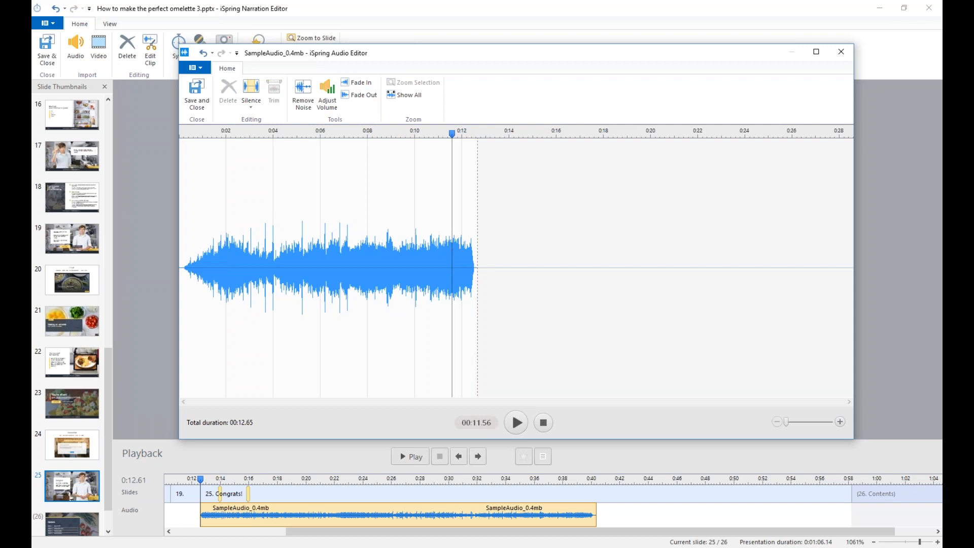
{"action": "left_click_drag", "start_coordinate": [477, 268], "coordinate": [442, 269]}
{"action": "left_click", "coordinate": [365, 99]}
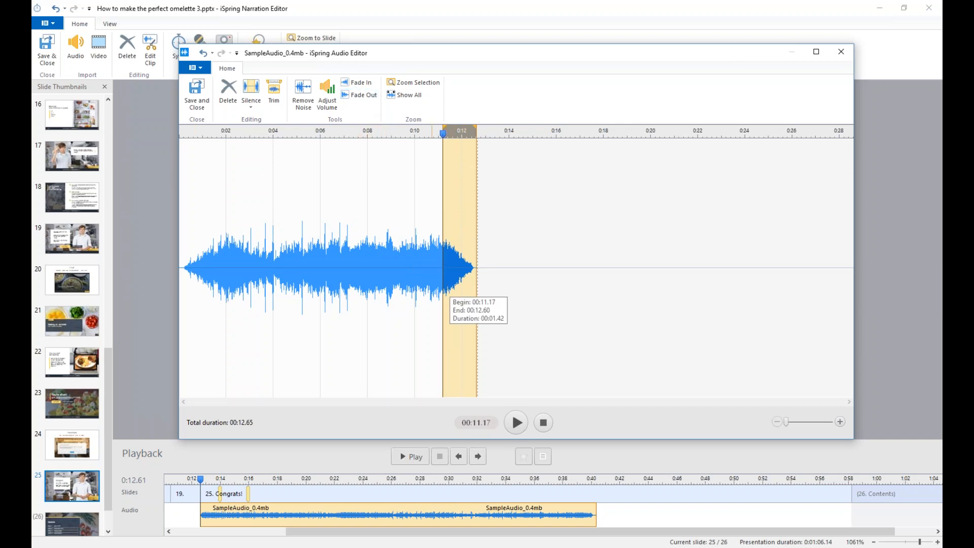
Step: Save and close the edited audio clip, and shift it on the timeline to start at about 0:14.4
{"action": "left_click", "coordinate": [200, 112]}
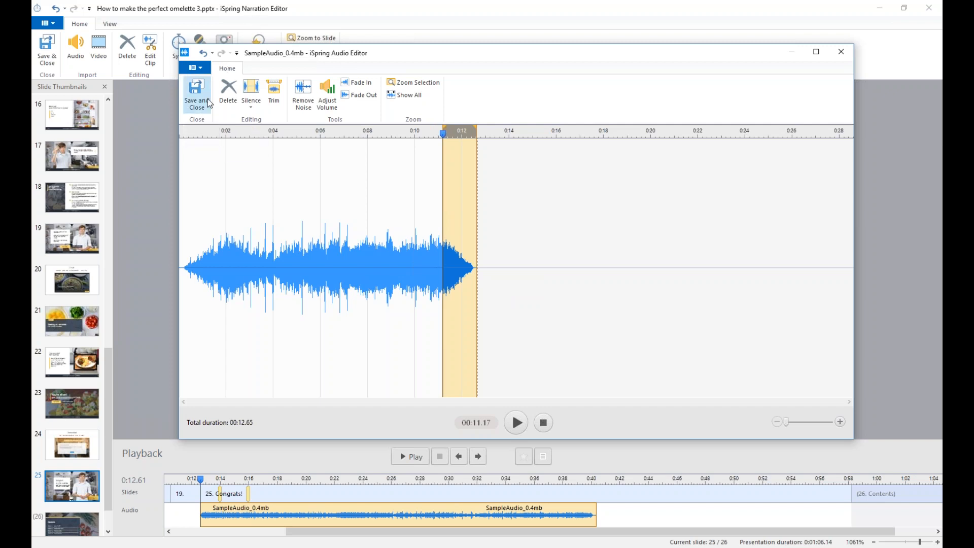
{"action": "left_click", "coordinate": [201, 113]}
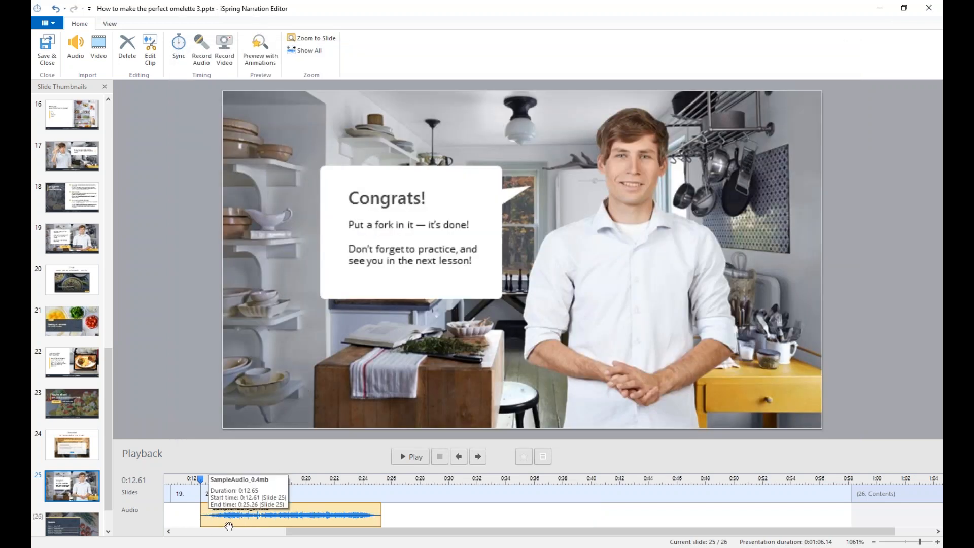
{"action": "mouse_move", "coordinate": [252, 519]}
{"action": "left_mouse_down"}
{"action": "mouse_move", "coordinate": [362, 521]}
{"action": "mouse_move", "coordinate": [243, 515]}
{"action": "mouse_move", "coordinate": [271, 516]}
{"action": "mouse_move", "coordinate": [263, 515]}
{"action": "left_mouse_up"}
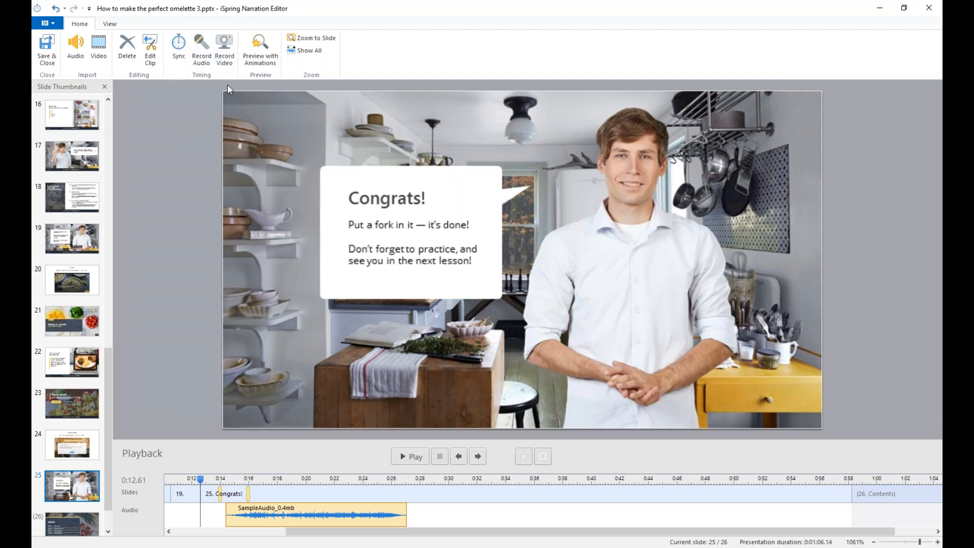
Step: Synchronize slide 25 with the audio, running the timing so its animation falls at about 0:17.7, and stop the sync
{"action": "left_click", "coordinate": [178, 57]}
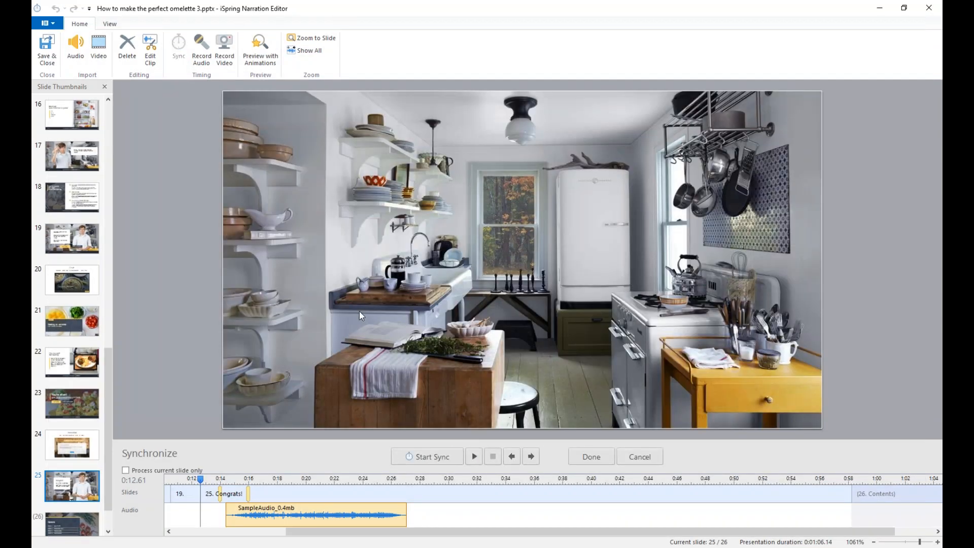
{"action": "left_click", "coordinate": [444, 462]}
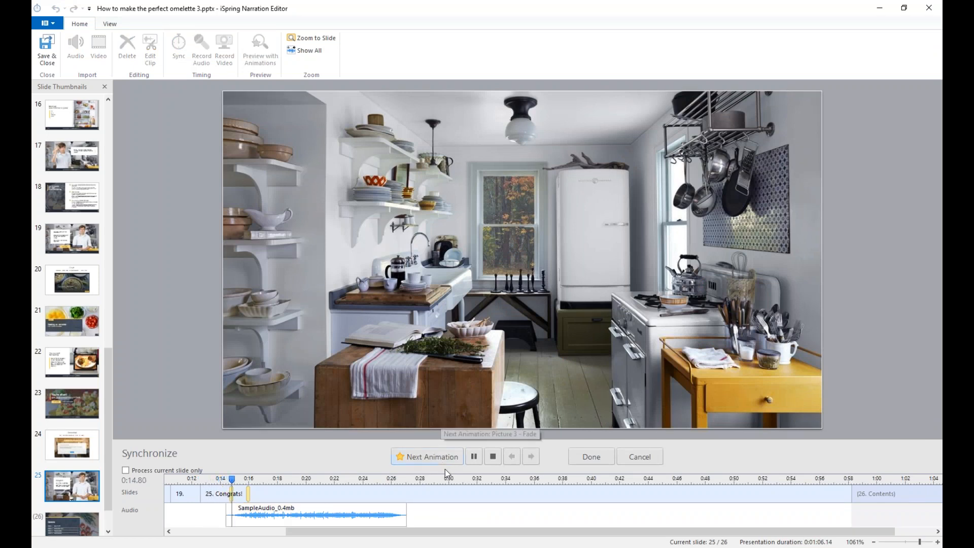
{"action": "left_click", "coordinate": [474, 461]}
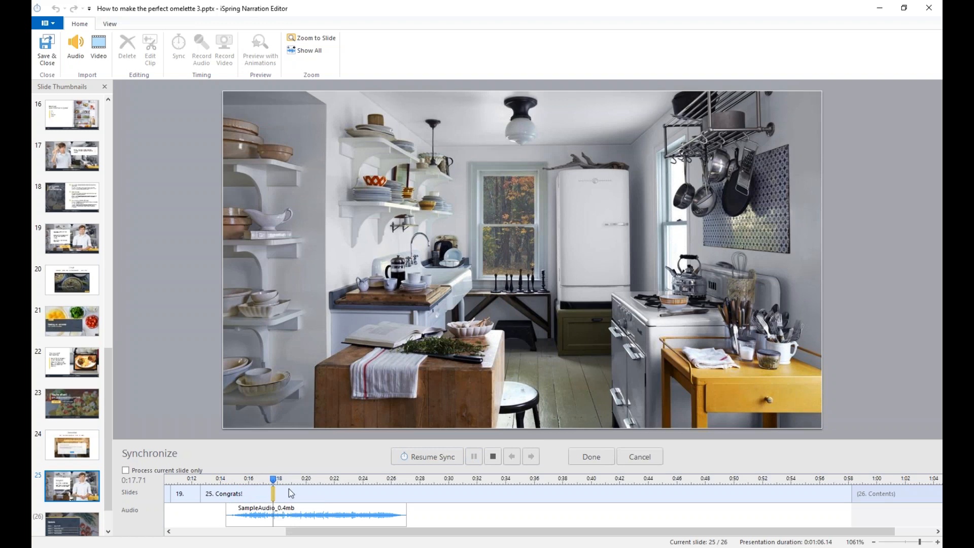
{"action": "left_click", "coordinate": [494, 456]}
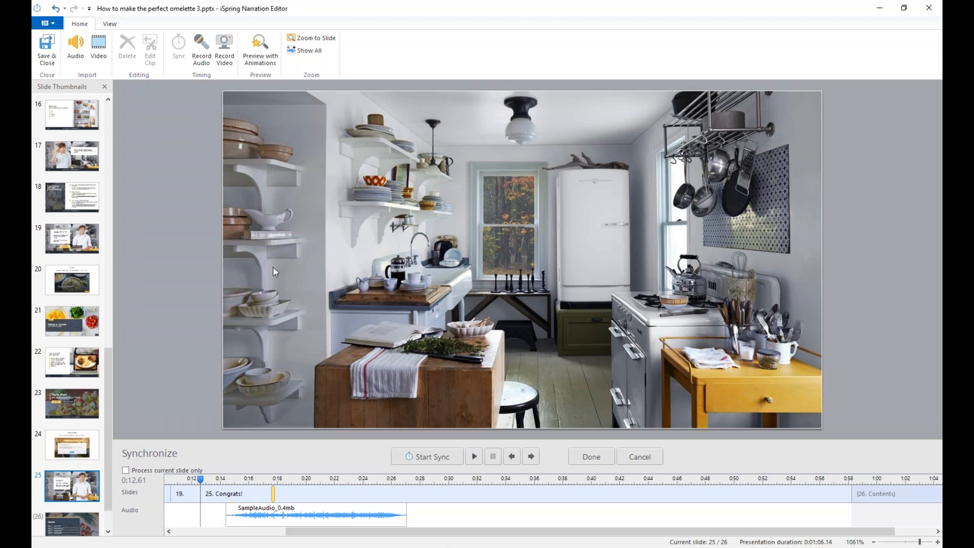
Step: Preview slide 25 with animations, replay it from the slide's start, and stop the preview
{"action": "left_click", "coordinate": [268, 57]}
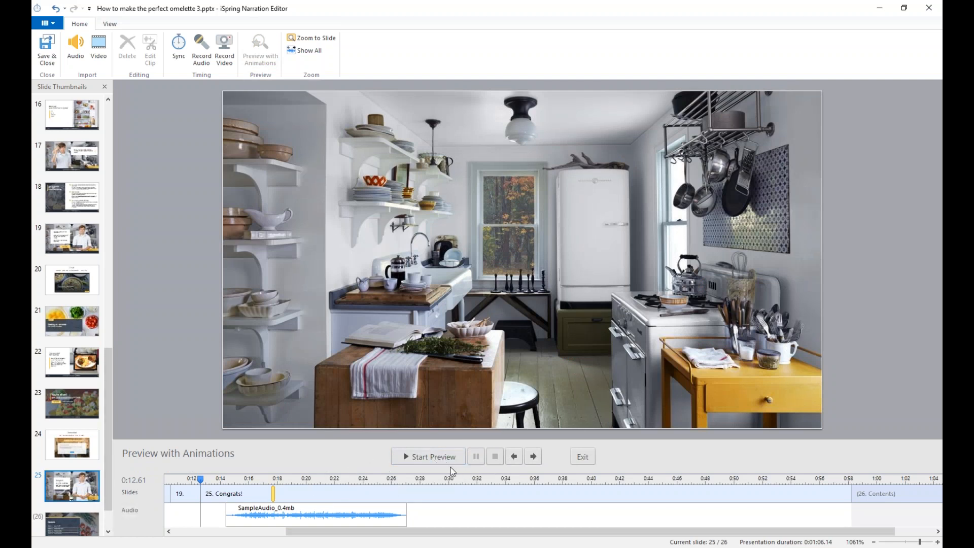
{"action": "left_click", "coordinate": [428, 459]}
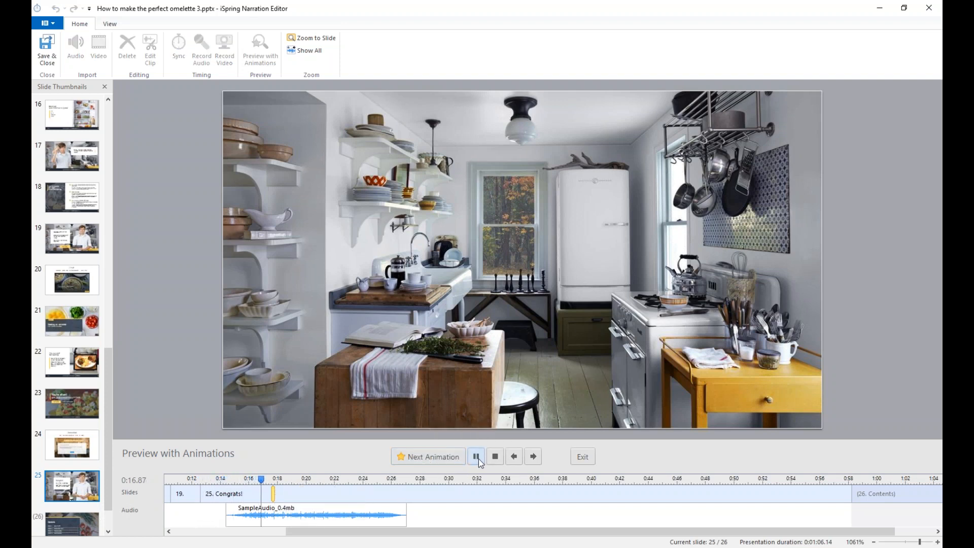
{"action": "left_click", "coordinate": [533, 455]}
{"action": "left_click", "coordinate": [489, 463]}
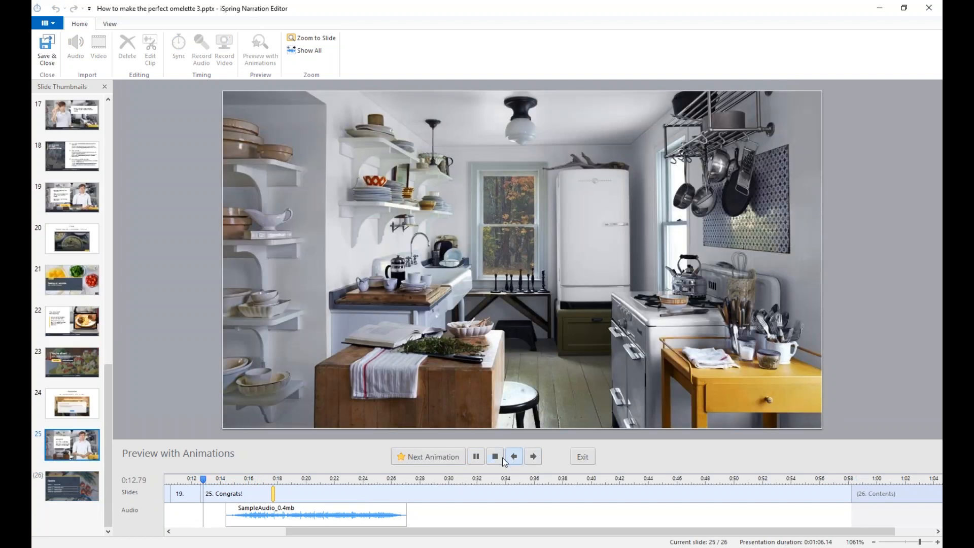
{"action": "left_click", "coordinate": [475, 456]}
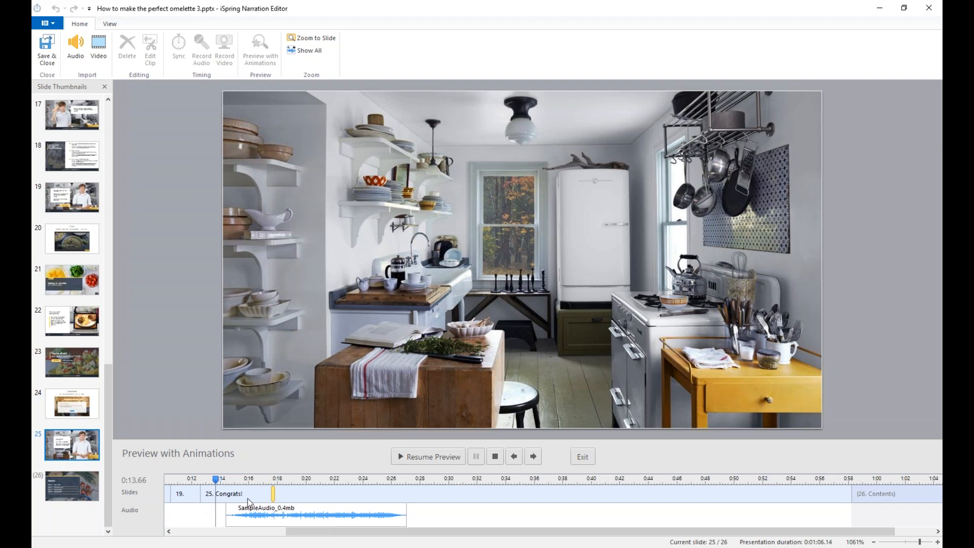
{"action": "left_click", "coordinate": [495, 457]}
Step: Shift the SampleAudio_0.4mb clip on the timeline to start at about 0:14
{"action": "left_click_drag", "start_coordinate": [275, 520], "coordinate": [262, 520]}
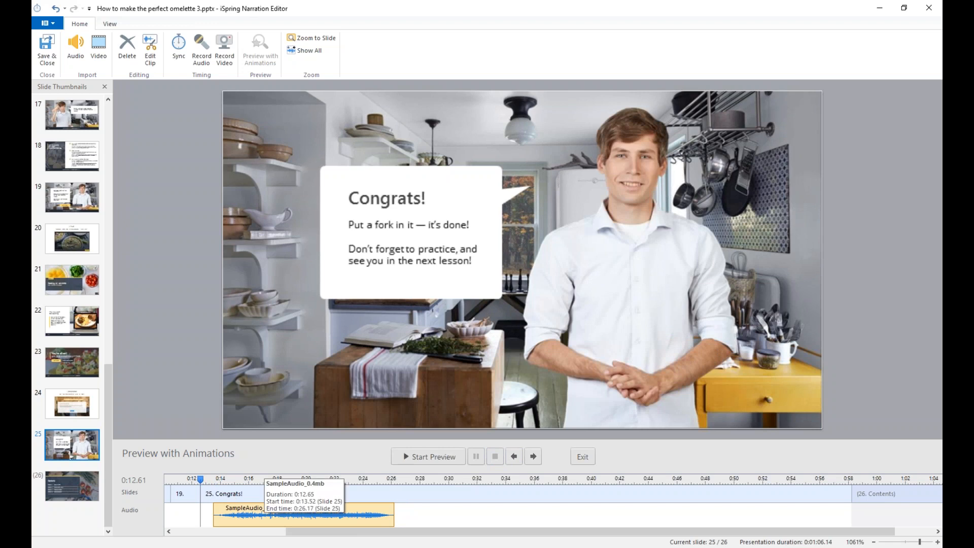
{"action": "left_click_drag", "start_coordinate": [262, 520], "coordinate": [270, 521]}
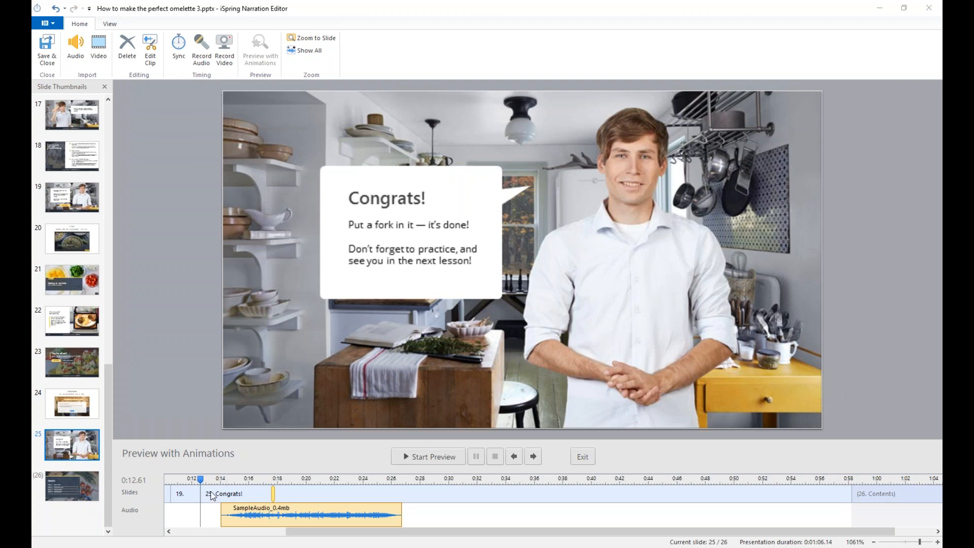
{"action": "left_click_drag", "start_coordinate": [106, 392], "coordinate": [120, 135]}
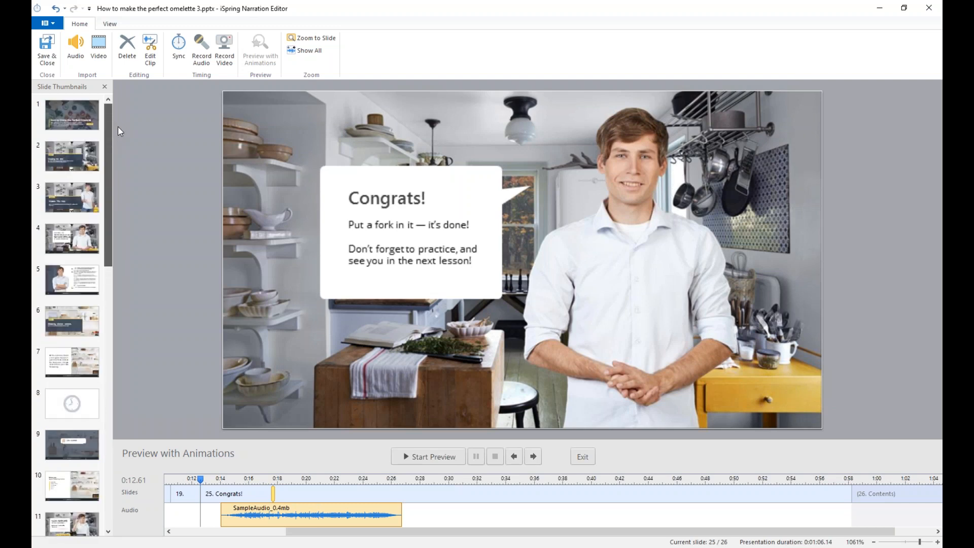
{"action": "left_click_drag", "start_coordinate": [118, 131], "coordinate": [109, 202]}
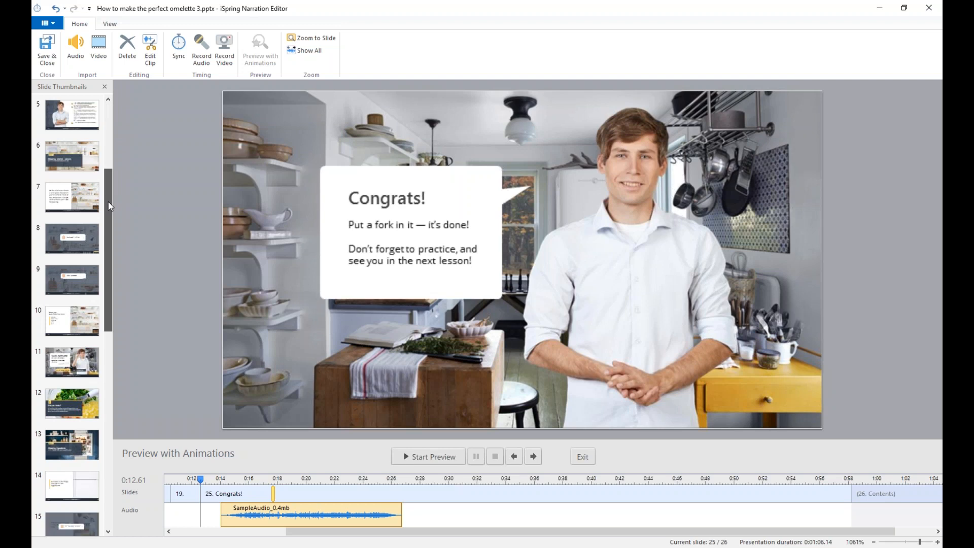
{"action": "left_click_drag", "start_coordinate": [108, 202], "coordinate": [117, 128]}
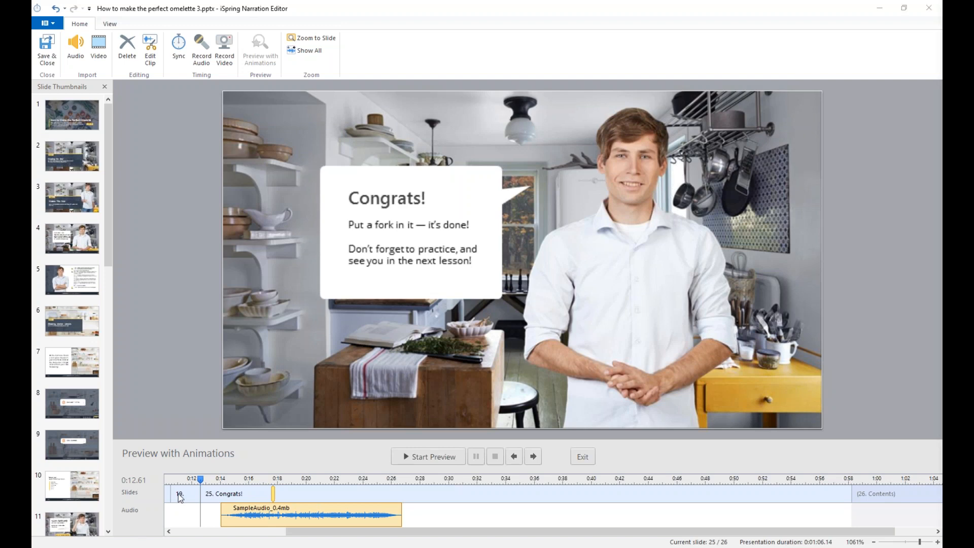
Step: Switch to the Chrome browser and search Google for "compatible lms ispring" in a new tab
{"action": "left_click", "coordinate": [145, 547]}
{"action": "left_click_drag", "start_coordinate": [941, 10], "coordinate": [218, 9]}
{"action": "left_click", "coordinate": [202, 29]}
{"action": "left_click", "coordinate": [186, 27]}
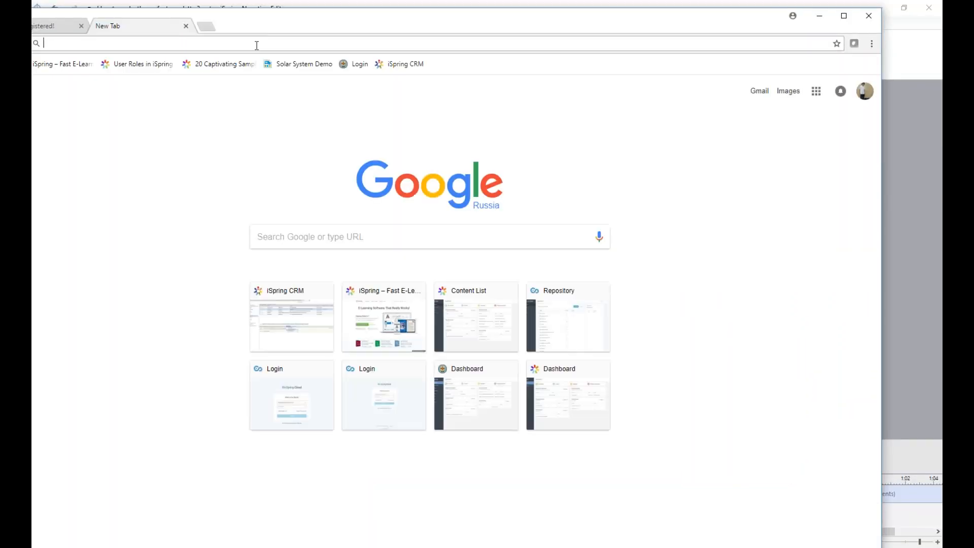
{"action": "type", "text": "com"}
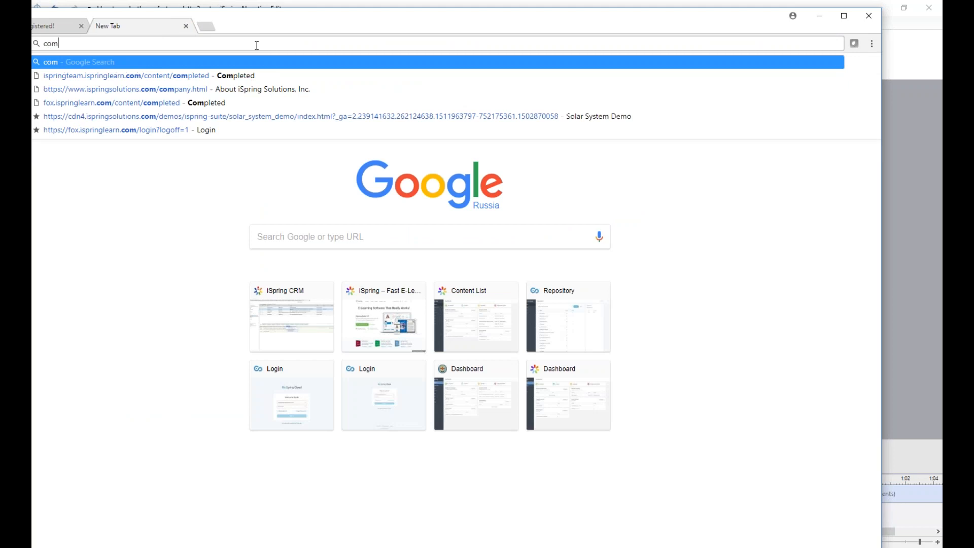
{"action": "type", "text": "patible lms"}
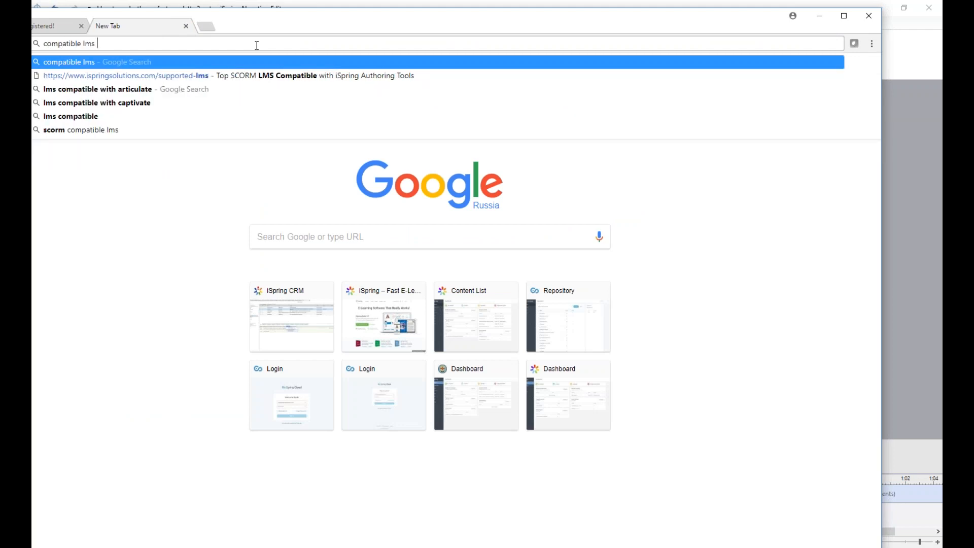
{"action": "type", "text": " ispring"}
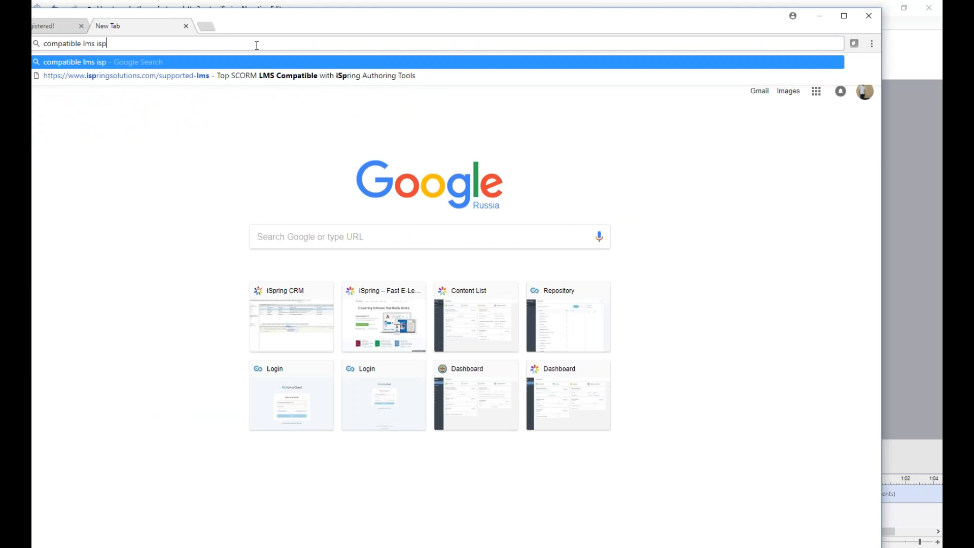
{"action": "key", "text": "Return"}
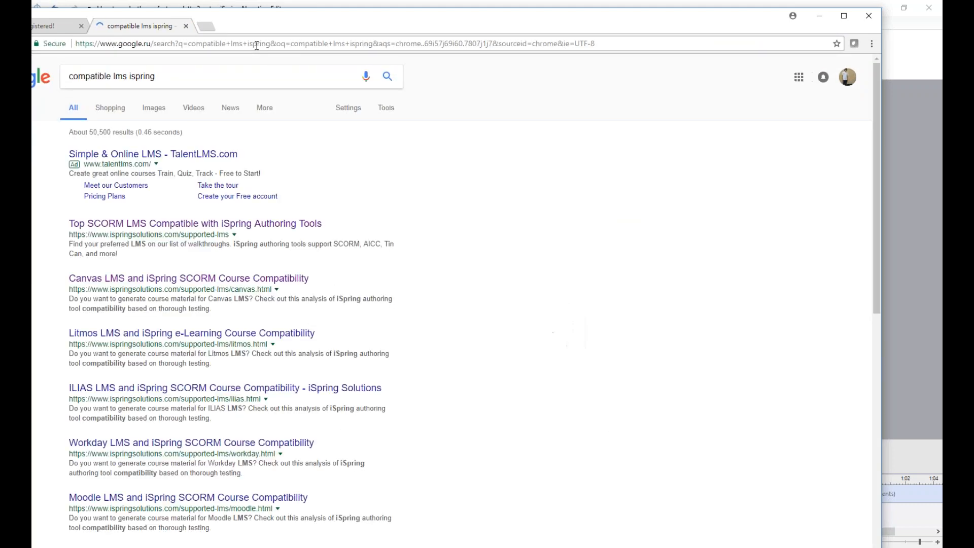
Step: Open the result "Top SCORM LMS Compatible with iSpring Authoring Tools" and look through the supported LMS cards
{"action": "left_click", "coordinate": [185, 224]}
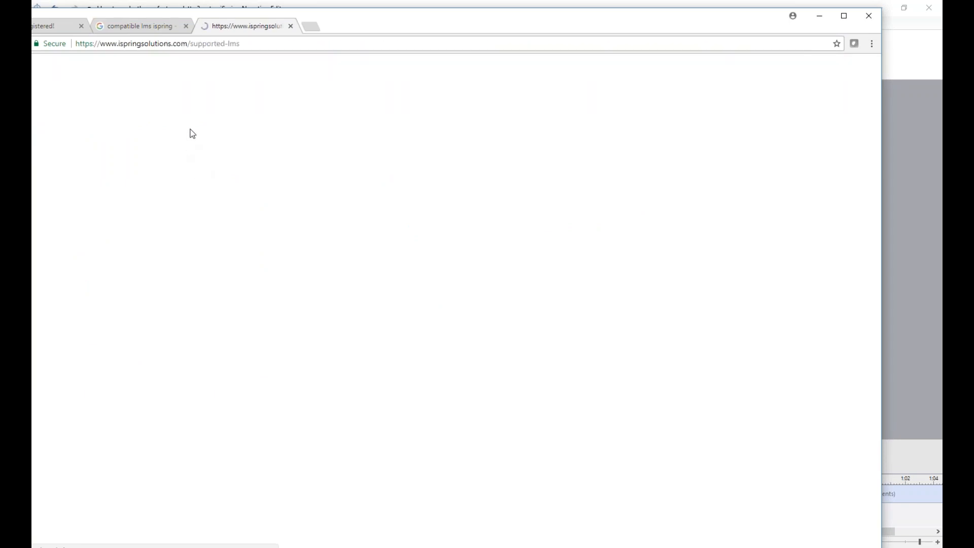
{"action": "scroll", "coordinate": [193, 132], "scroll_direction": "down", "scroll_amount": 4}
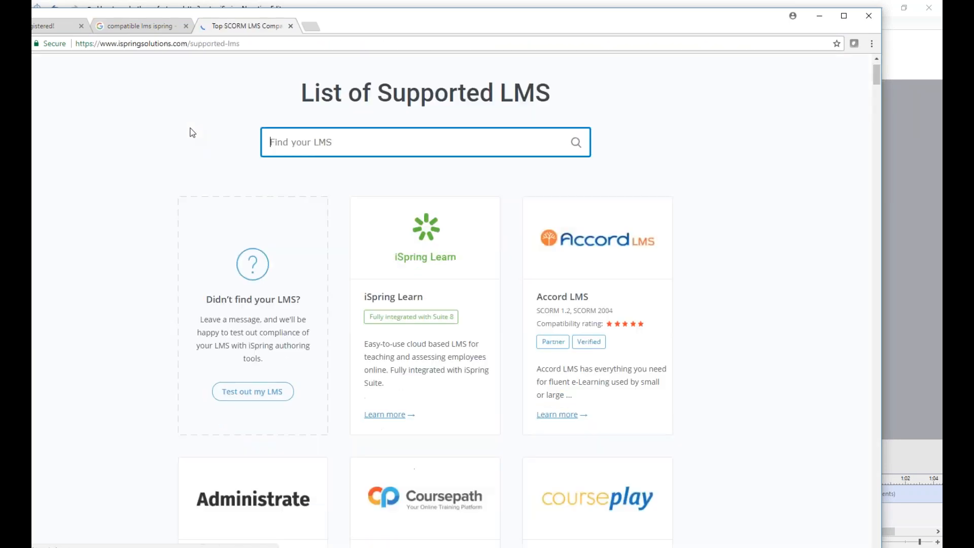
{"action": "scroll", "coordinate": [193, 132], "scroll_direction": "down", "scroll_amount": 12}
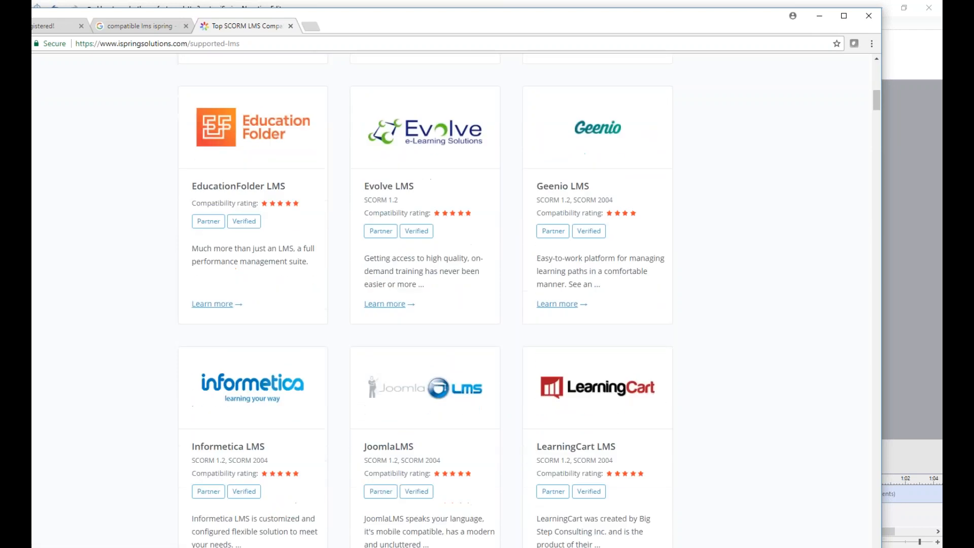
{"action": "scroll", "coordinate": [189, 129], "scroll_direction": "down", "scroll_amount": 10}
{"action": "middle_click", "coordinate": [189, 128]}
{"action": "scroll", "coordinate": [190, 128], "scroll_direction": "up", "scroll_amount": 20}
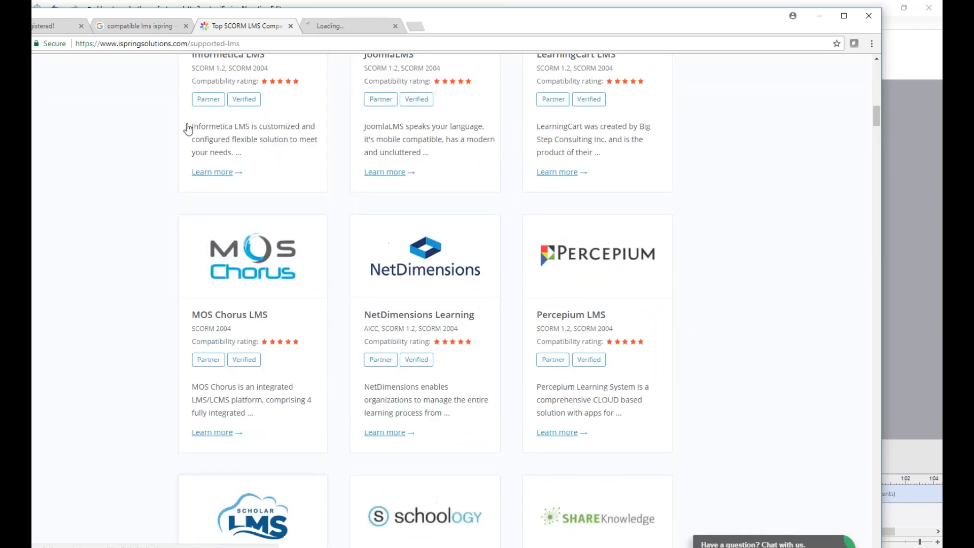
{"action": "scroll", "coordinate": [451, 299], "scroll_direction": "up", "scroll_amount": 8}
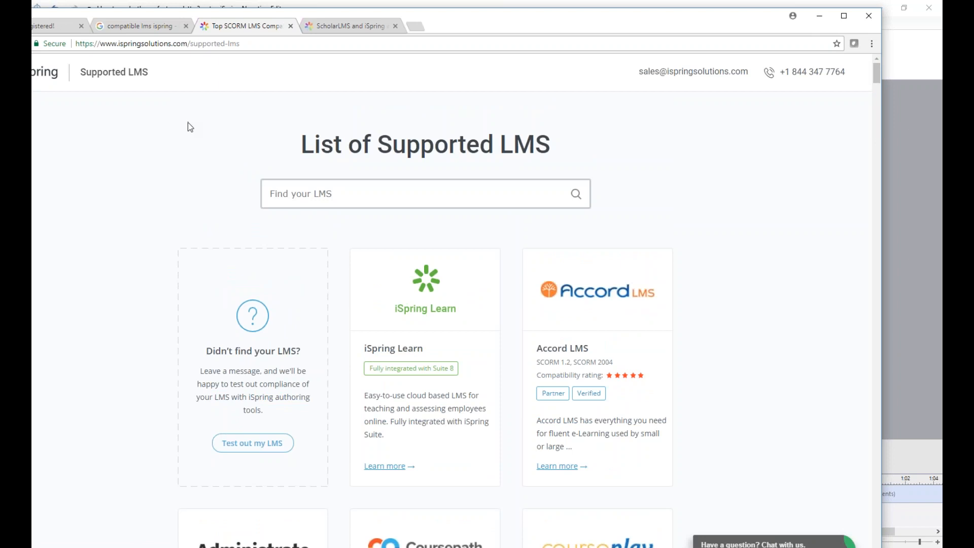
Step: Review the first entries of the List of Supported LMS and dismiss the online chat pop-up
{"action": "left_click_drag", "start_coordinate": [501, 19], "coordinate": [484, 4]}
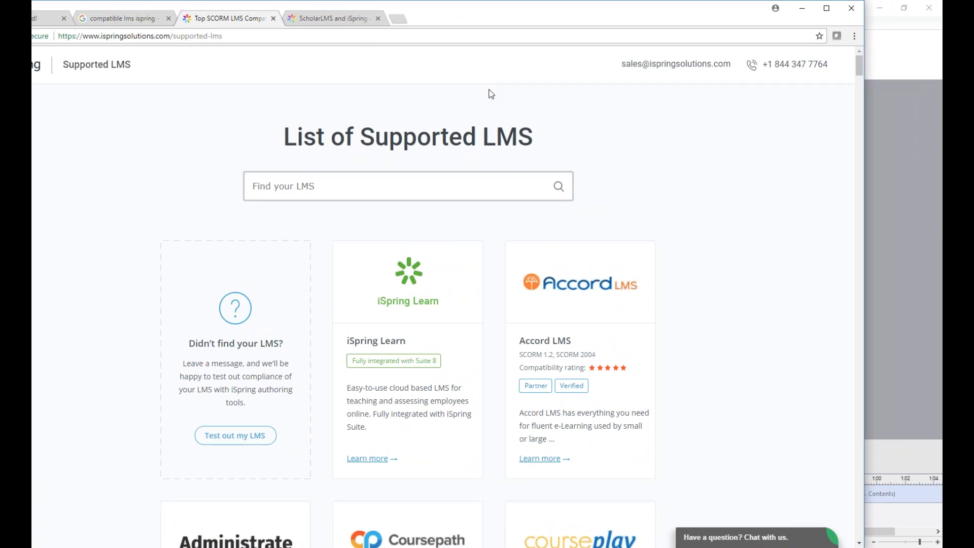
{"action": "scroll", "coordinate": [474, 97], "scroll_direction": "down", "scroll_amount": 2}
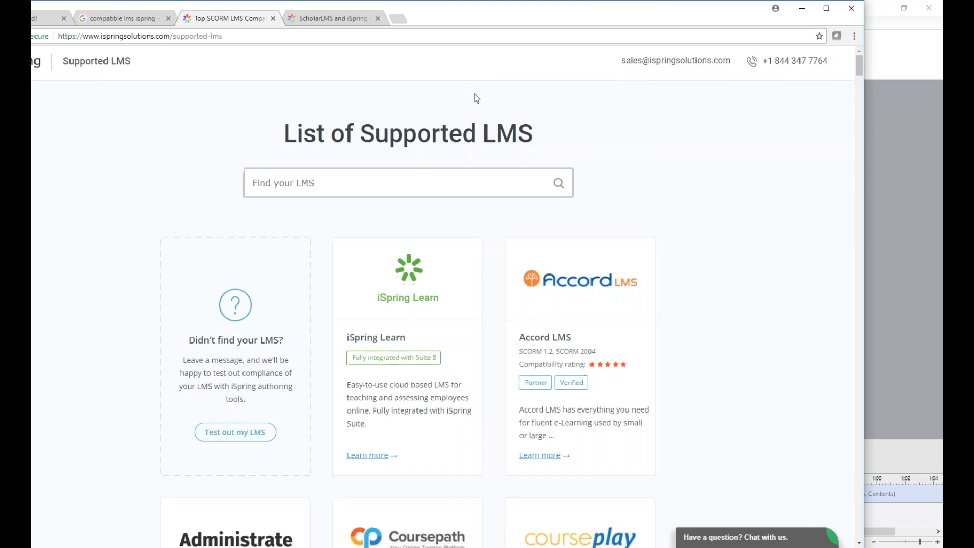
{"action": "scroll", "coordinate": [477, 94], "scroll_direction": "down", "scroll_amount": 3}
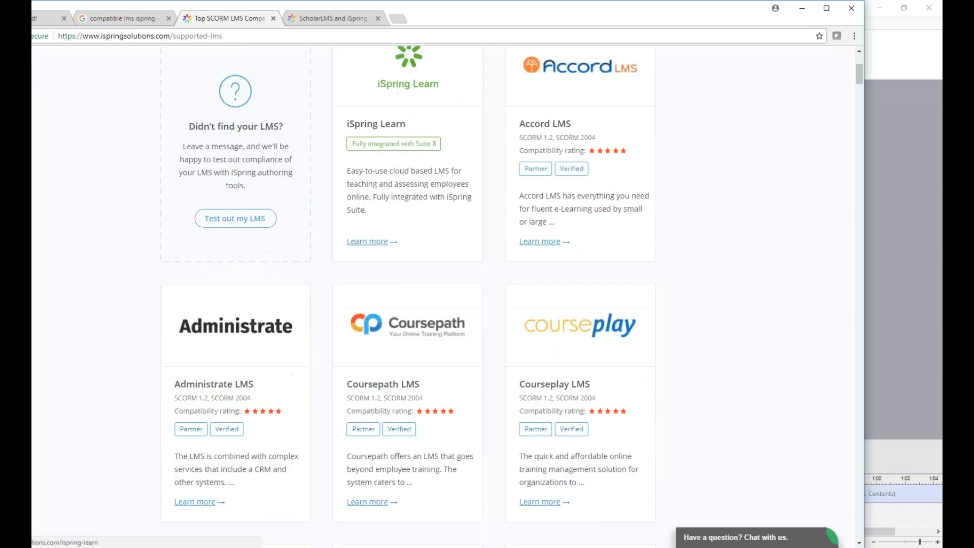
{"action": "scroll", "coordinate": [477, 94], "scroll_direction": "down", "scroll_amount": 3}
{"action": "scroll", "coordinate": [408, 296], "scroll_direction": "up", "scroll_amount": 6}
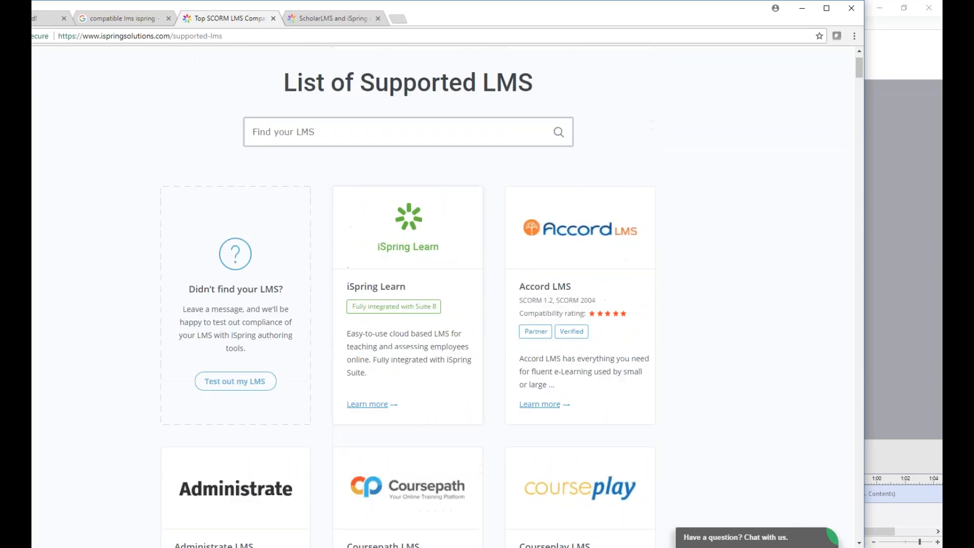
{"action": "scroll", "coordinate": [446, 297], "scroll_direction": "up", "scroll_amount": 1}
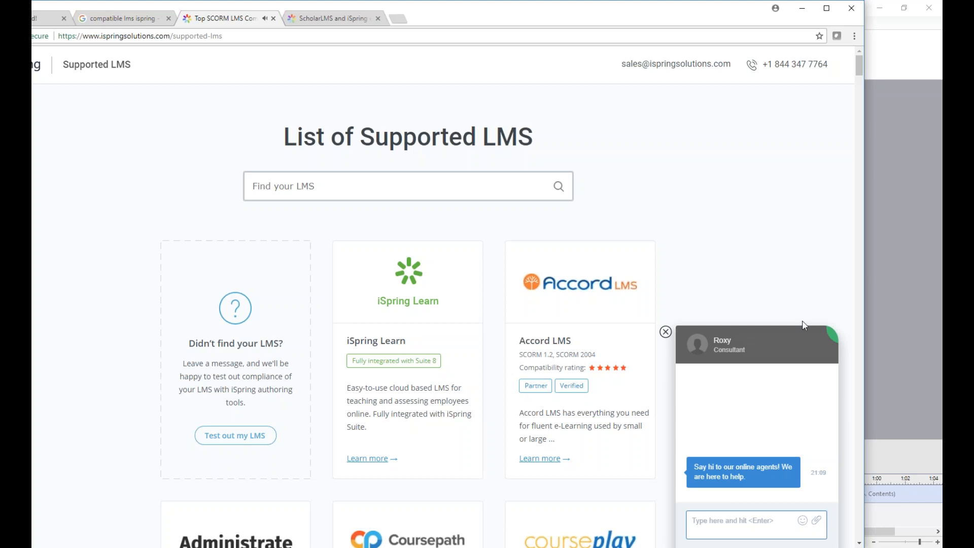
{"action": "left_click", "coordinate": [665, 333]}
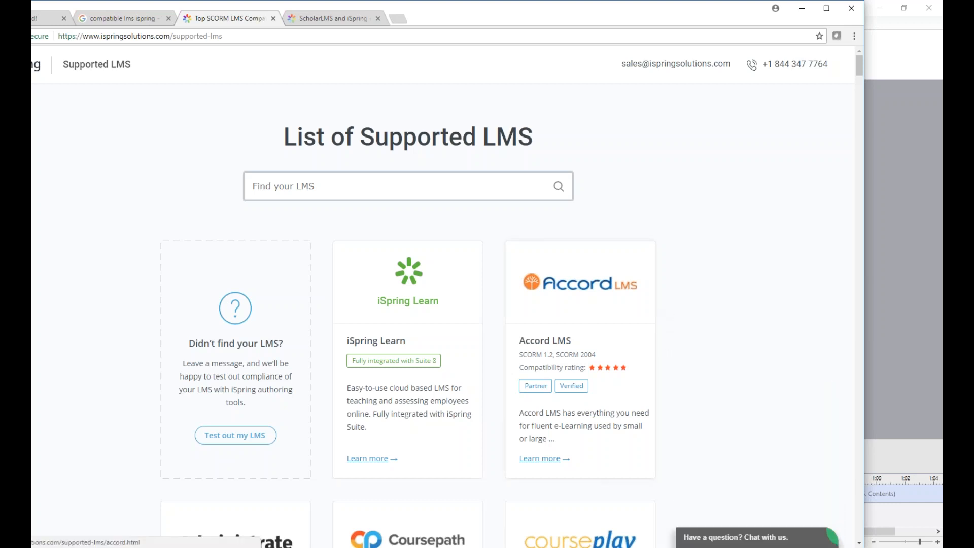
{"action": "scroll", "coordinate": [578, 274], "scroll_direction": "down", "scroll_amount": 5}
{"action": "scroll", "coordinate": [578, 274], "scroll_direction": "up", "scroll_amount": 5}
Step: Open the iSpring Learn page from the supported LMS list, maximize the browser window, and look through the product overview
{"action": "left_click", "coordinate": [411, 293]}
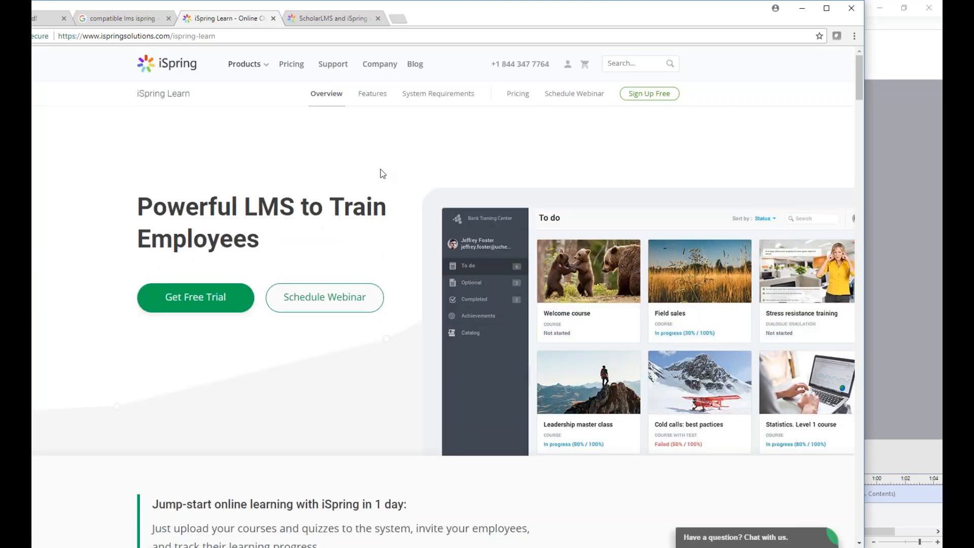
{"action": "scroll", "coordinate": [382, 174], "scroll_direction": "down", "scroll_amount": 2}
{"action": "scroll", "coordinate": [382, 174], "scroll_direction": "down", "scroll_amount": 5}
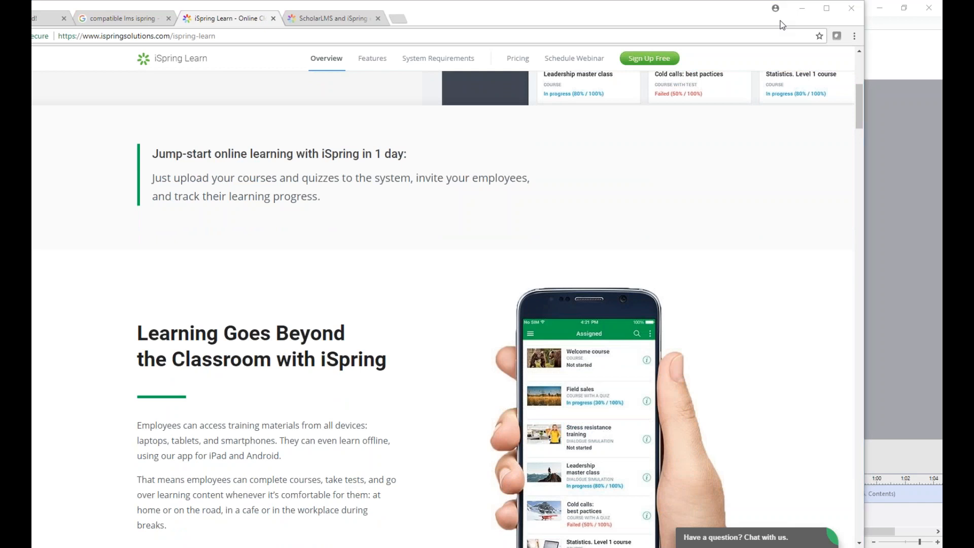
{"action": "left_click_drag", "start_coordinate": [783, 25], "coordinate": [808, 29]}
{"action": "left_click", "coordinate": [849, 19]}
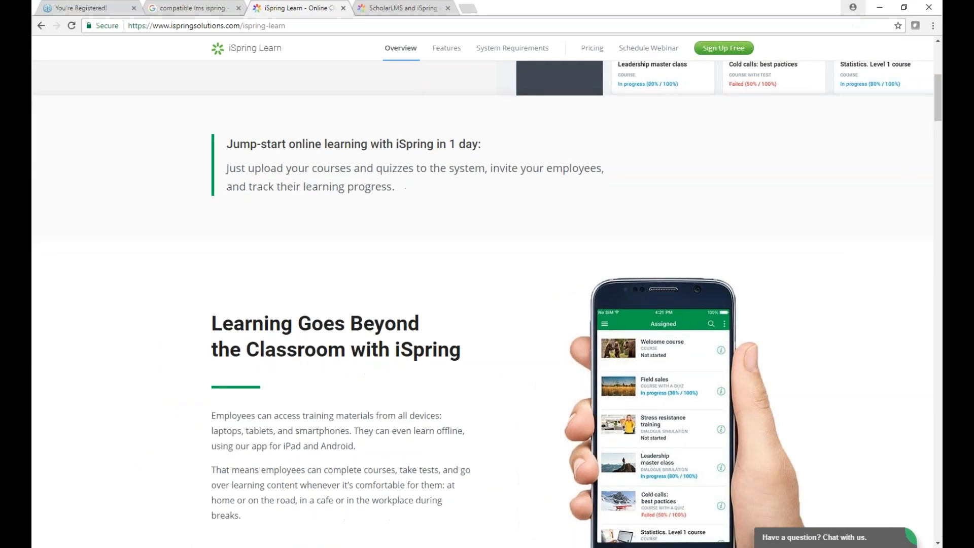
{"action": "scroll", "coordinate": [356, 110], "scroll_direction": "down", "scroll_amount": 5}
{"action": "scroll", "coordinate": [356, 110], "scroll_direction": "down", "scroll_amount": 5}
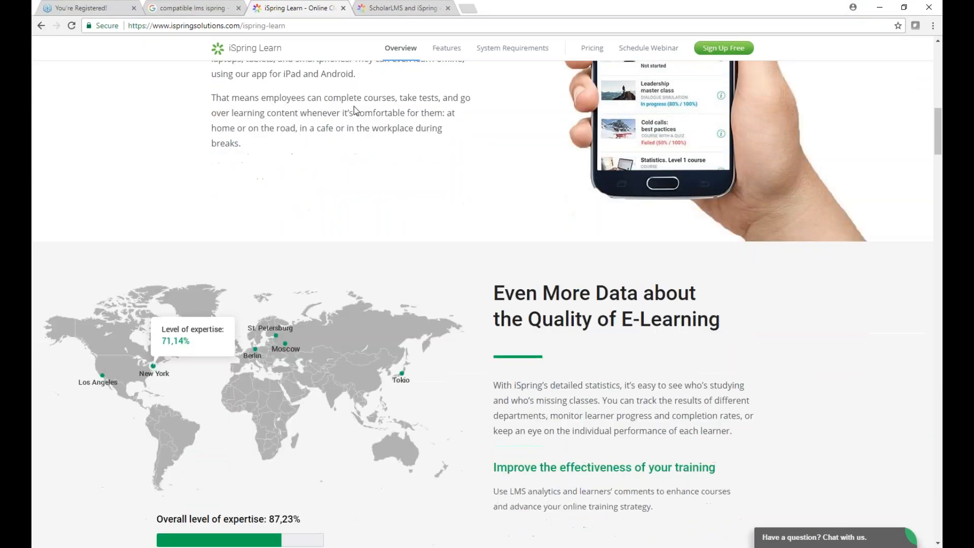
{"action": "scroll", "coordinate": [355, 109], "scroll_direction": "up", "scroll_amount": 7}
{"action": "scroll", "coordinate": [487, 305], "scroll_direction": "up", "scroll_amount": 10}
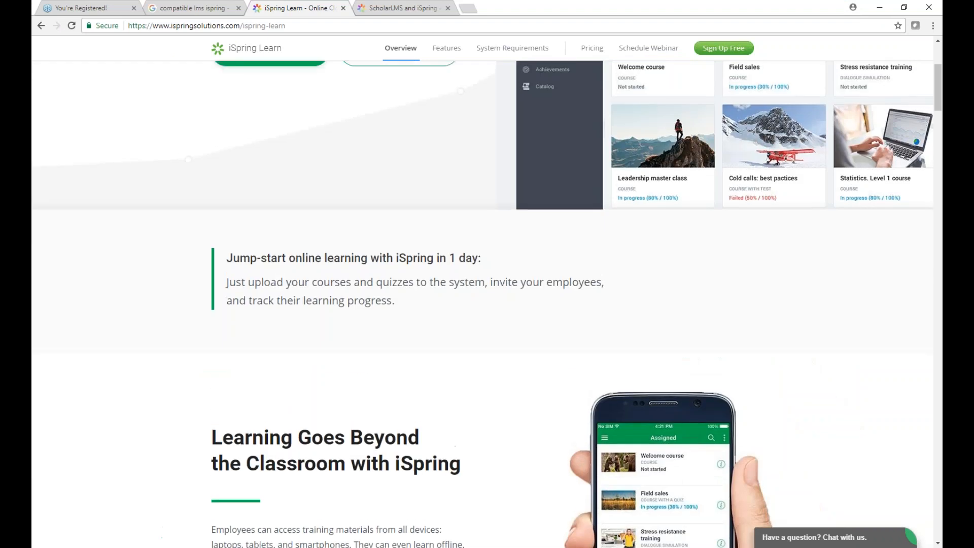
{"action": "scroll", "coordinate": [482, 304], "scroll_direction": "down", "scroll_amount": 3}
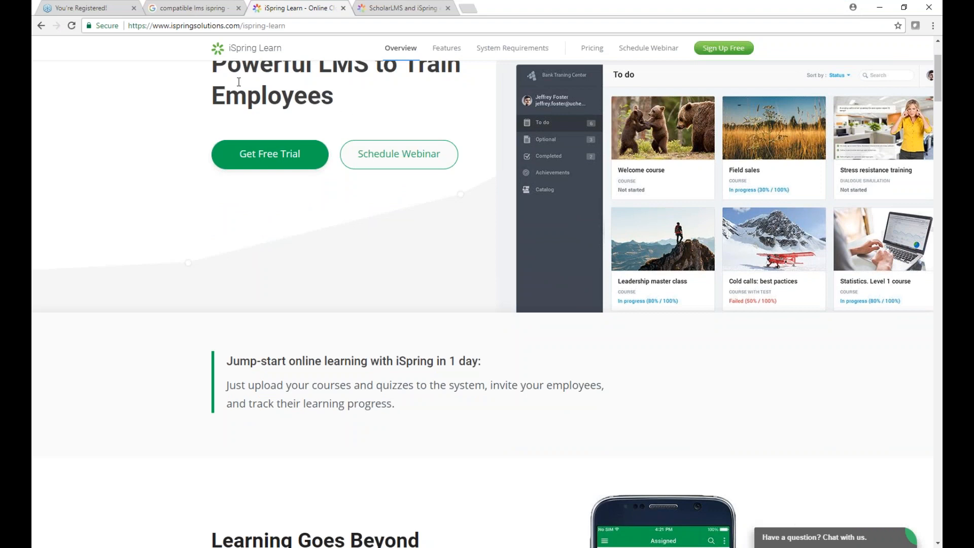
Step: Return from the iSpring Learn page to the List of Supported LMS and look through the cards down to the TOPYX, Udutu and UpGraduate entries
{"action": "scroll", "coordinate": [81, 61], "scroll_direction": "up", "scroll_amount": 3}
{"action": "left_click", "coordinate": [39, 25]}
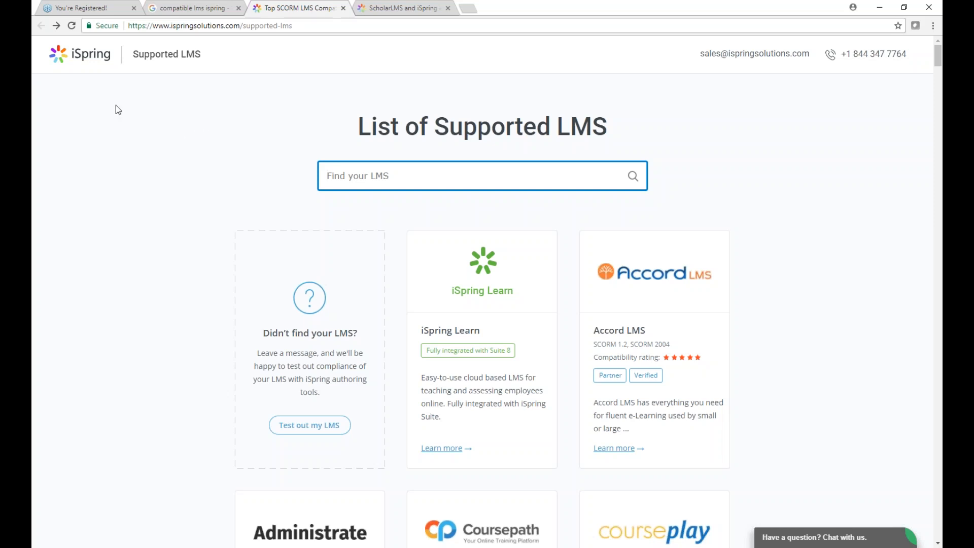
{"action": "scroll", "coordinate": [178, 133], "scroll_direction": "down", "scroll_amount": 3}
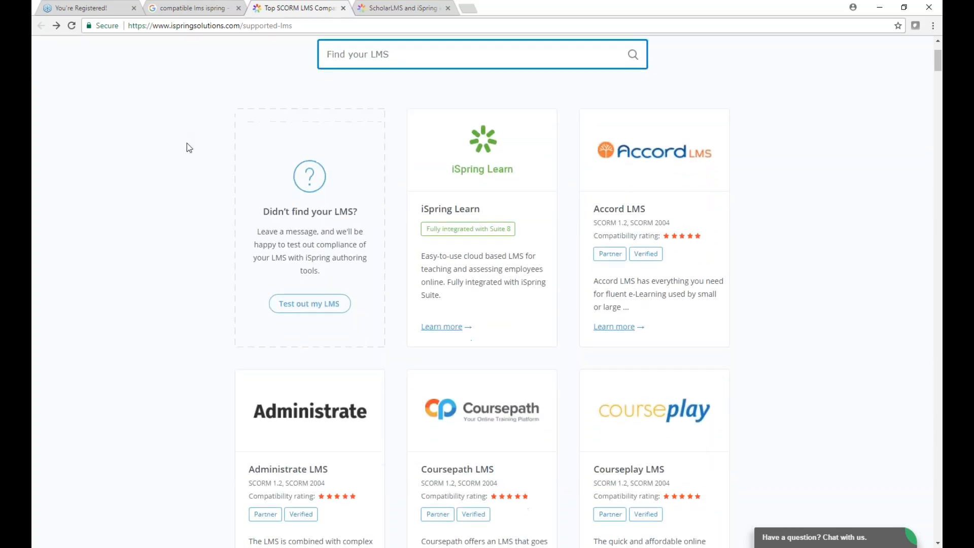
{"action": "scroll", "coordinate": [187, 143], "scroll_direction": "up", "scroll_amount": 3}
{"action": "scroll", "coordinate": [178, 158], "scroll_direction": "down", "scroll_amount": 3}
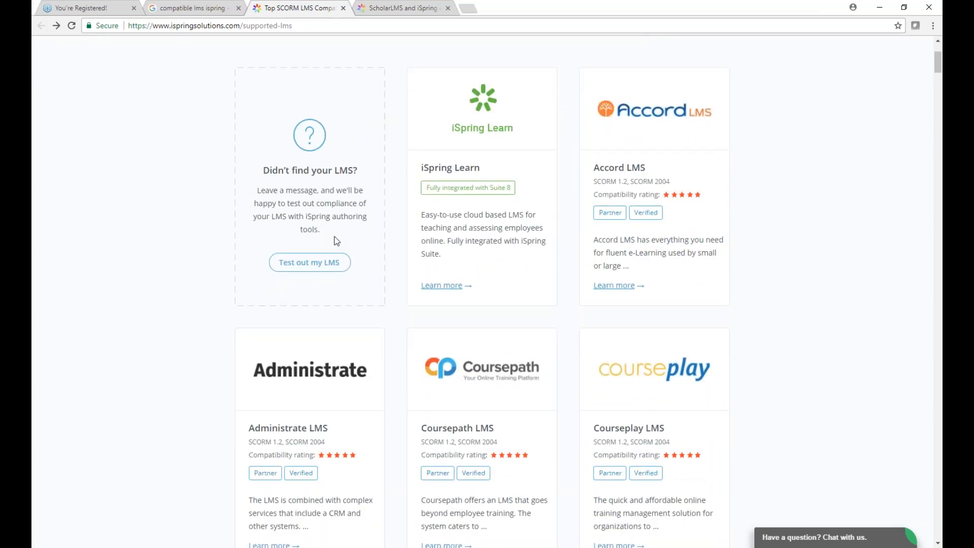
{"action": "scroll", "coordinate": [398, 235], "scroll_direction": "down", "scroll_amount": 3}
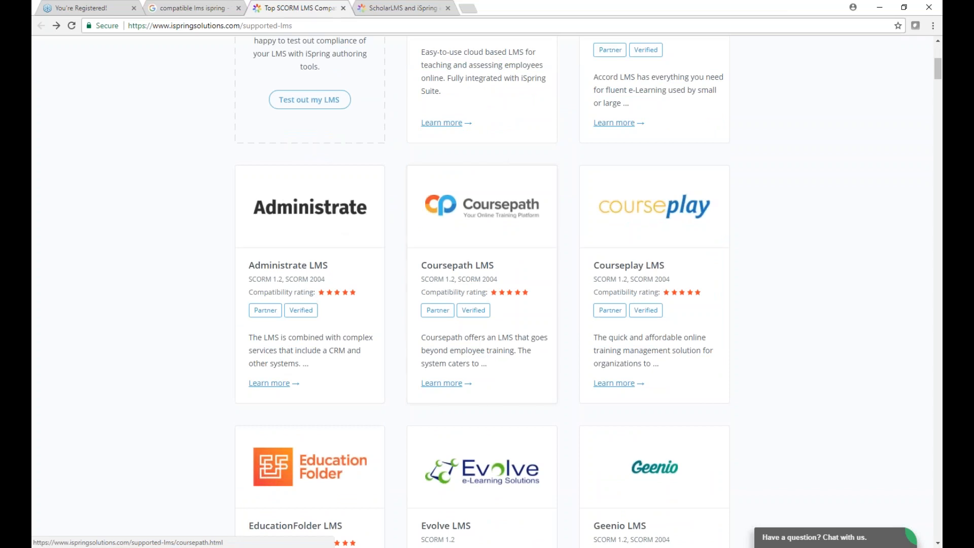
{"action": "scroll", "coordinate": [582, 263], "scroll_direction": "down", "scroll_amount": 3}
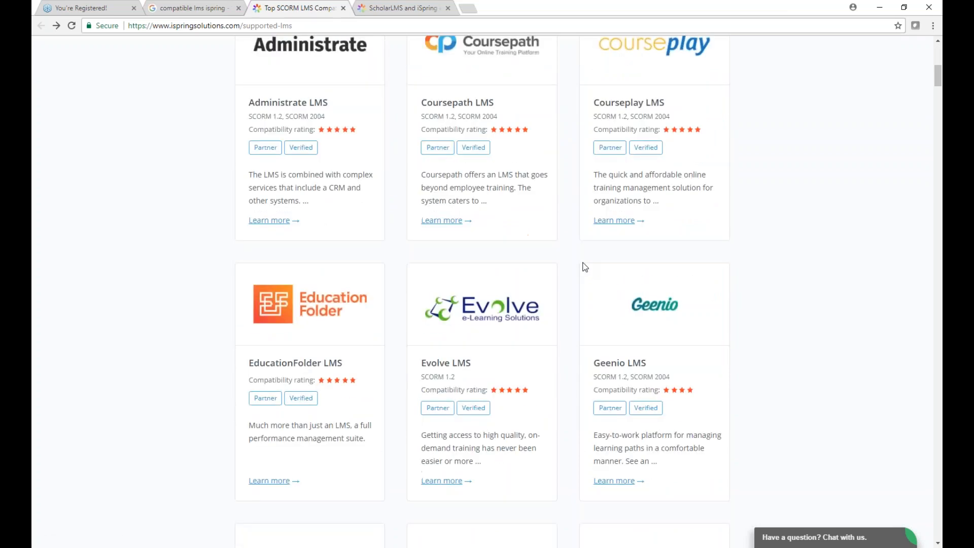
{"action": "scroll", "coordinate": [582, 267], "scroll_direction": "down", "scroll_amount": 2}
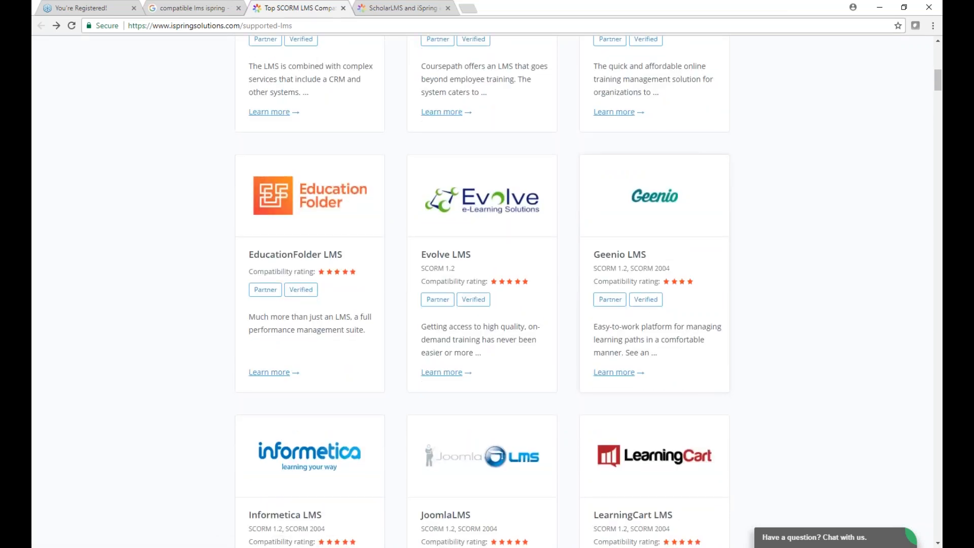
{"action": "scroll", "coordinate": [582, 267], "scroll_direction": "down", "scroll_amount": 2}
{"action": "scroll", "coordinate": [382, 342], "scroll_direction": "down", "scroll_amount": 6}
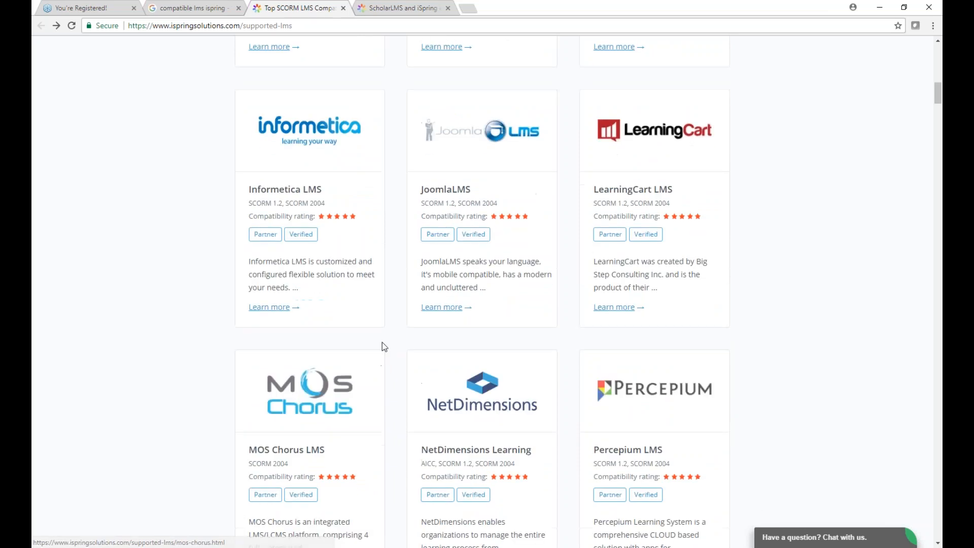
{"action": "scroll", "coordinate": [380, 338], "scroll_direction": "down", "scroll_amount": 11}
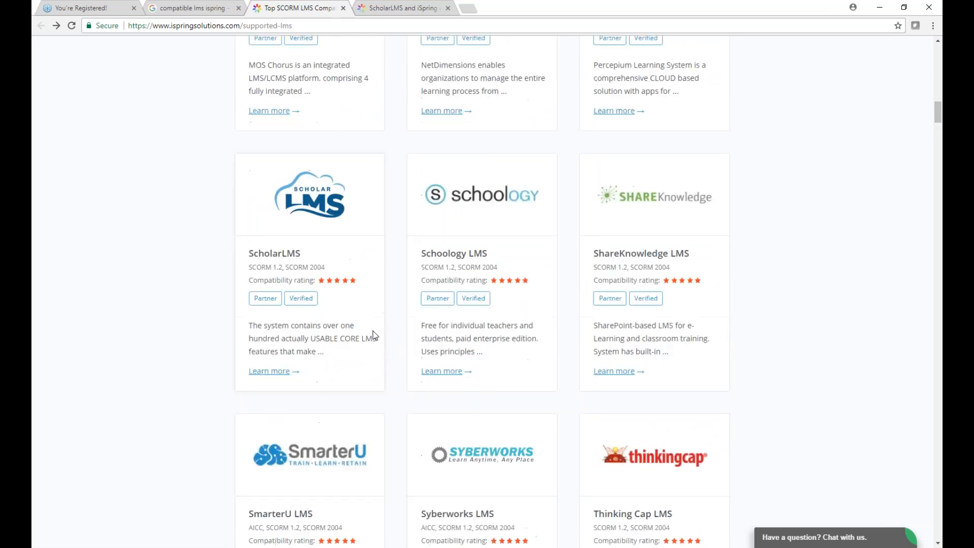
{"action": "scroll", "coordinate": [373, 323], "scroll_direction": "down", "scroll_amount": 3}
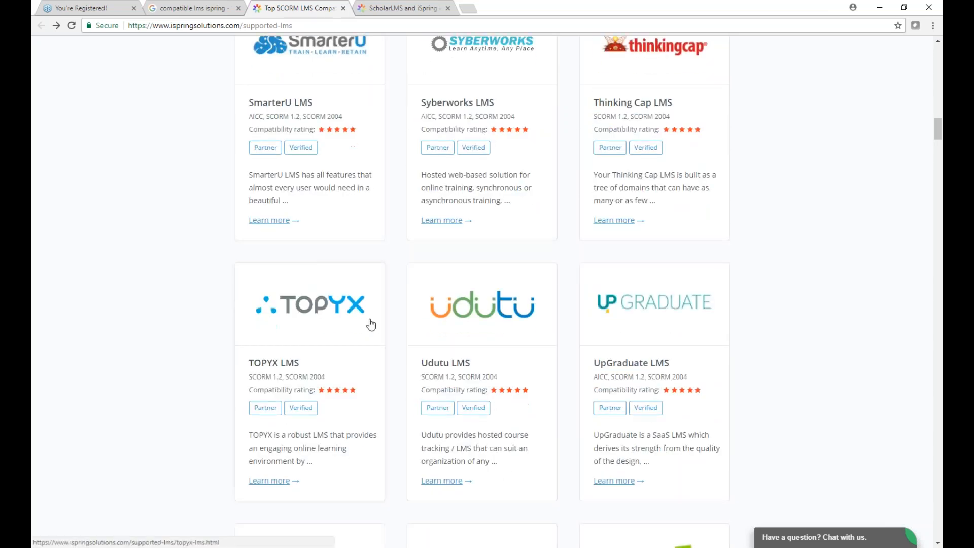
Step: Search the List of Supported LMS for "blue sky"
{"action": "scroll", "coordinate": [370, 323], "scroll_direction": "up", "scroll_amount": 4}
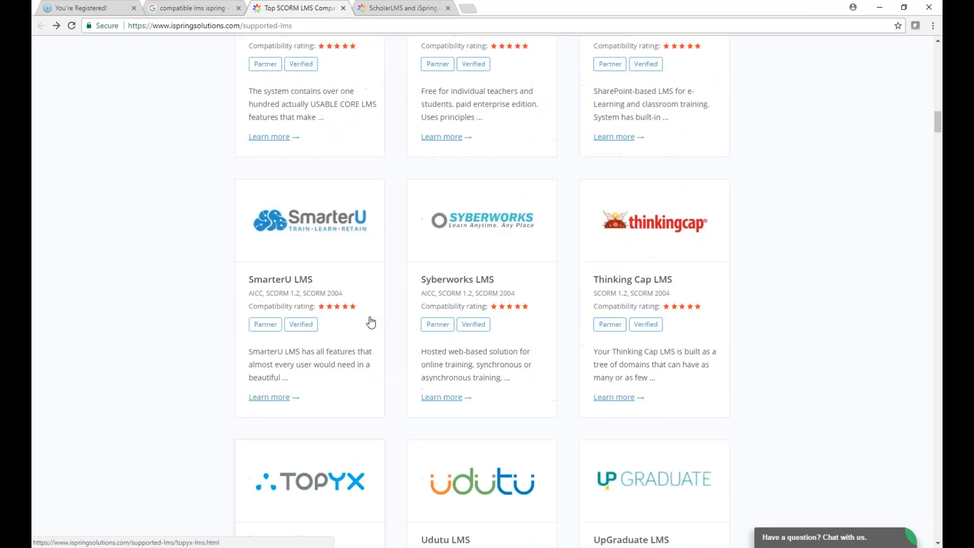
{"action": "scroll", "coordinate": [309, 497], "scroll_direction": "up", "scroll_amount": 1}
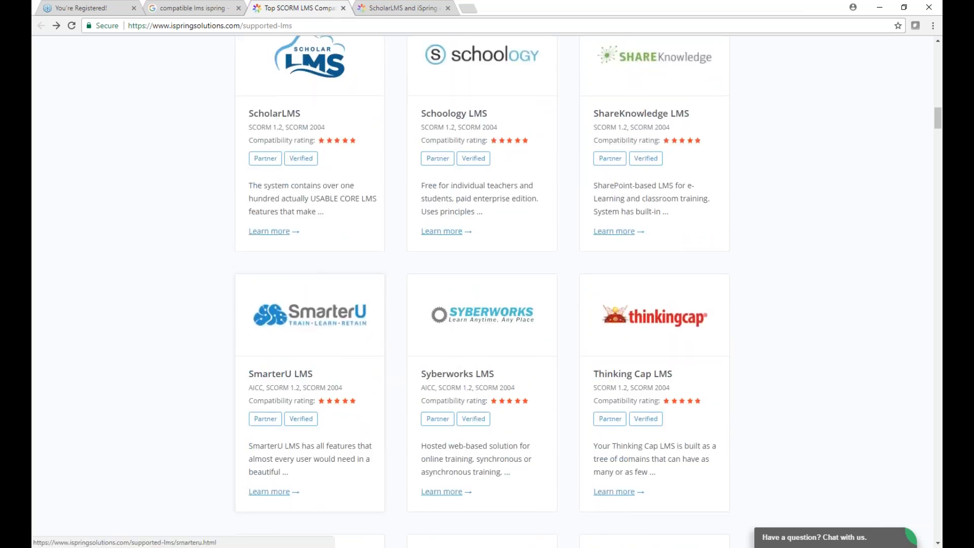
{"action": "scroll", "coordinate": [363, 318], "scroll_direction": "up", "scroll_amount": 6}
{"action": "scroll", "coordinate": [364, 263], "scroll_direction": "up", "scroll_amount": 15}
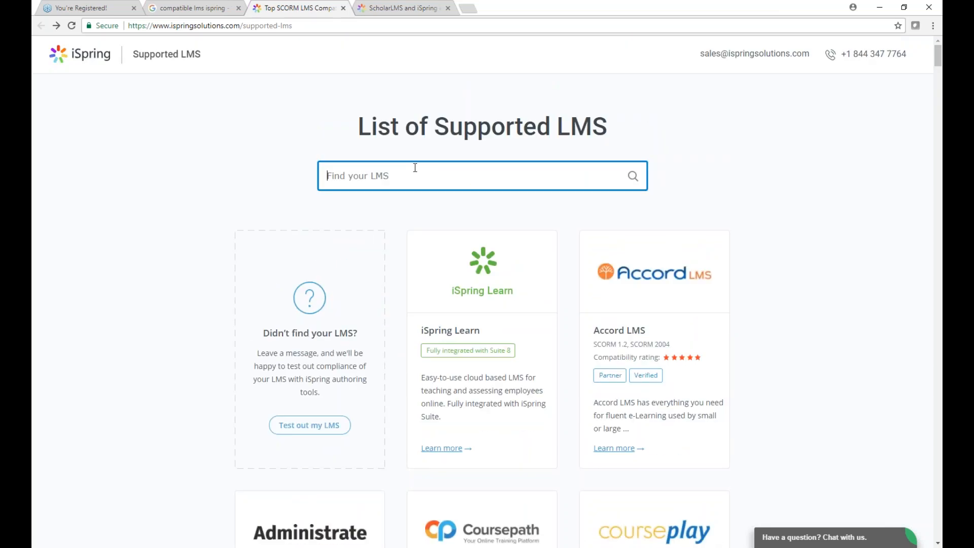
{"action": "type", "text": "blue sky"}
{"action": "key", "text": "Return"}
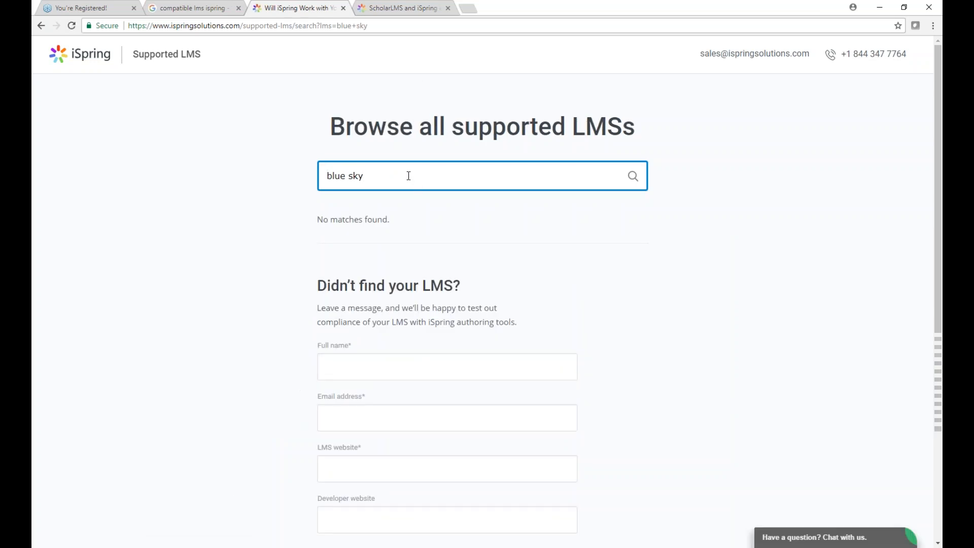
Step: Repeat the LMS search with the name written as one word, "bluesky"
{"action": "left_click", "coordinate": [348, 177]}
{"action": "key", "text": "XF86AudioLowerVolume"}
{"action": "key", "text": "End"}
{"action": "key", "text": "BackSpace"}
{"action": "key", "text": "Return"}
{"action": "key", "text": "BackSpace"}
{"action": "key", "text": "BackSpace"}
{"action": "key", "text": "BackSpace"}
{"action": "type", "text": "sky"}
{"action": "key", "text": "Return"}
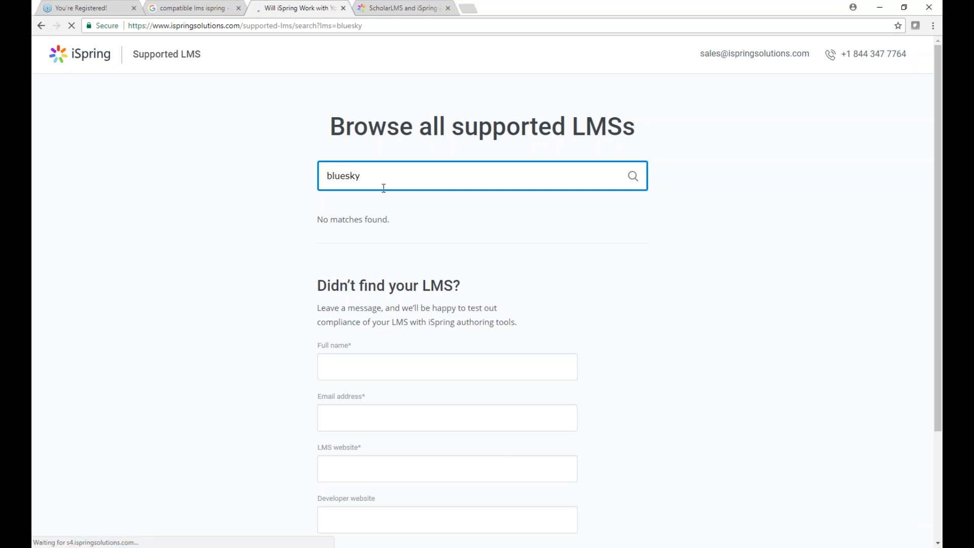
Step: Clear the "bluesky" search term and go back to the full List of Supported LMS
{"action": "double_click", "coordinate": [355, 175]}
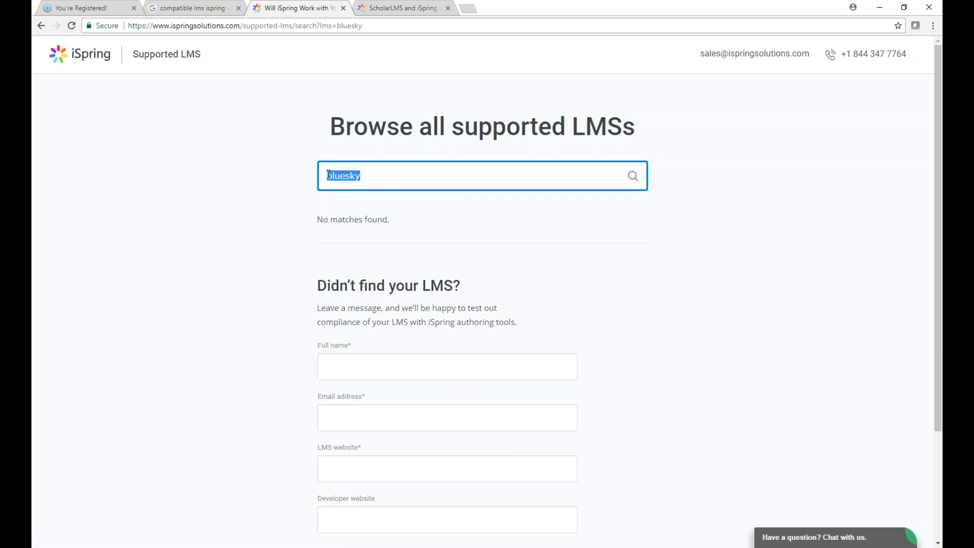
{"action": "key", "text": "BackSpace"}
{"action": "key", "text": "Return"}
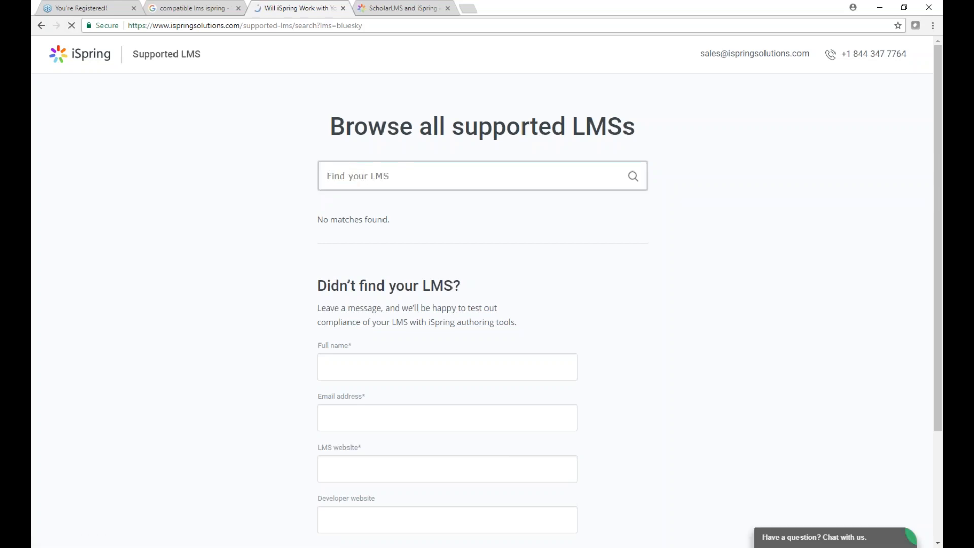
{"action": "left_click", "coordinate": [41, 25]}
{"action": "left_click", "coordinate": [42, 25]}
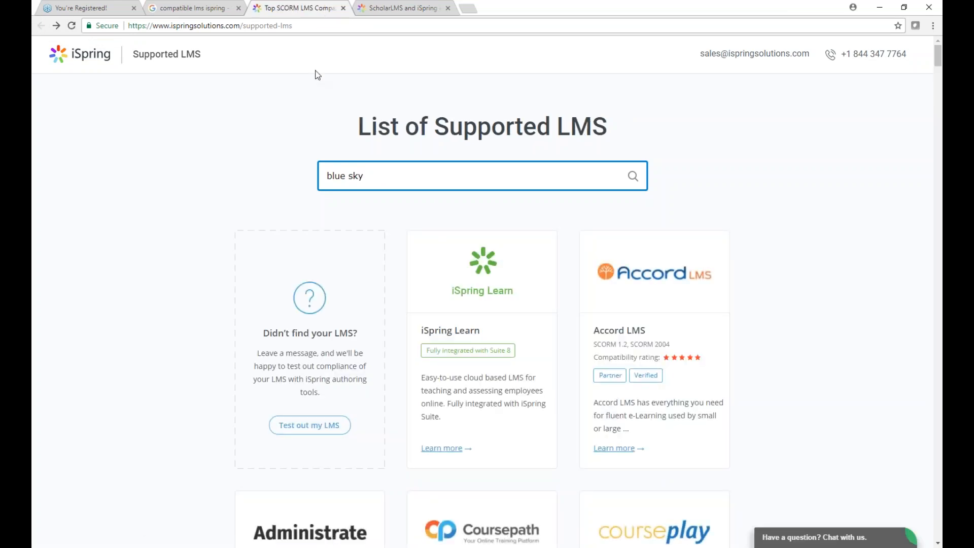
Step: Review the supported LMS cards down to the SmarterU, Syberworks and Thinking Cap entries and return to the start of the list
{"action": "scroll", "coordinate": [394, 219], "scroll_direction": "down", "scroll_amount": 5}
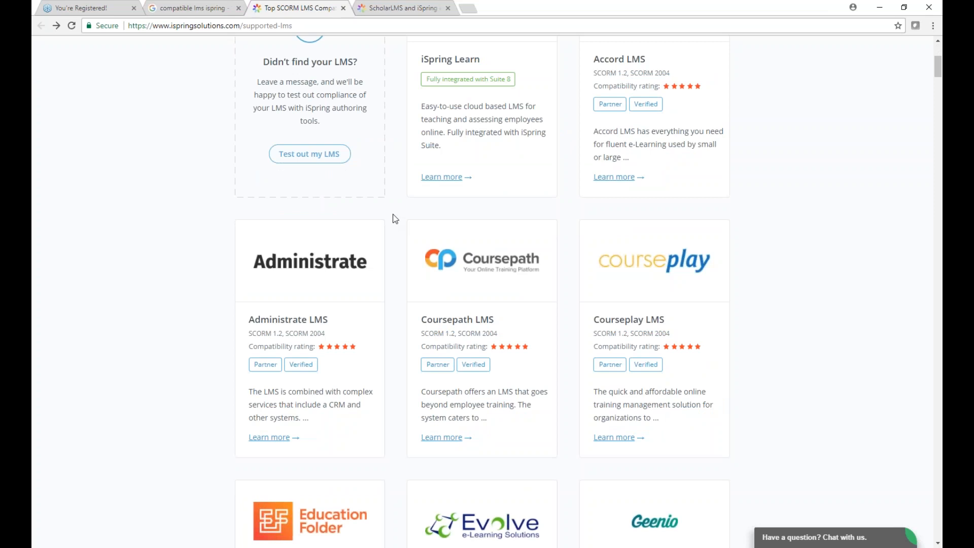
{"action": "scroll", "coordinate": [394, 219], "scroll_direction": "down", "scroll_amount": 4}
{"action": "scroll", "coordinate": [394, 219], "scroll_direction": "down", "scroll_amount": 3}
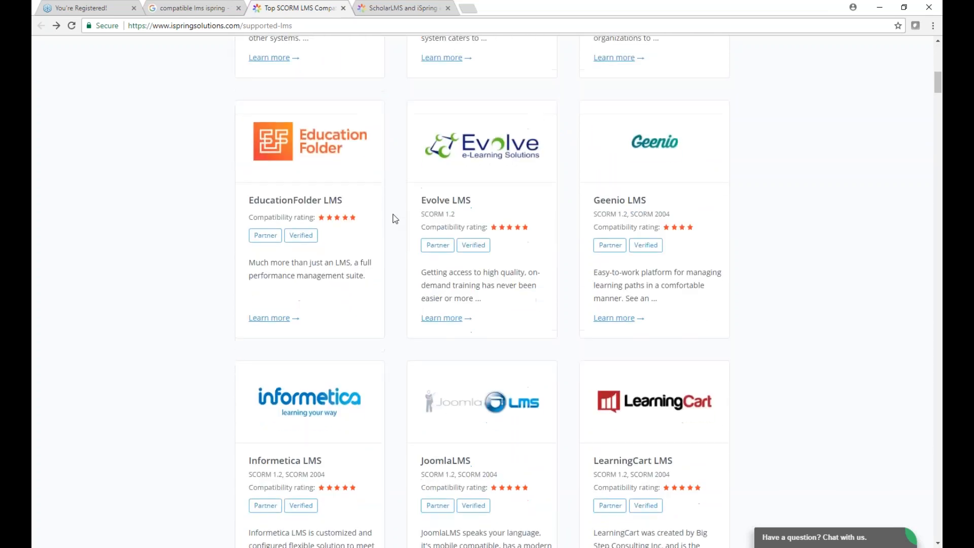
{"action": "scroll", "coordinate": [388, 200], "scroll_direction": "down", "scroll_amount": 10}
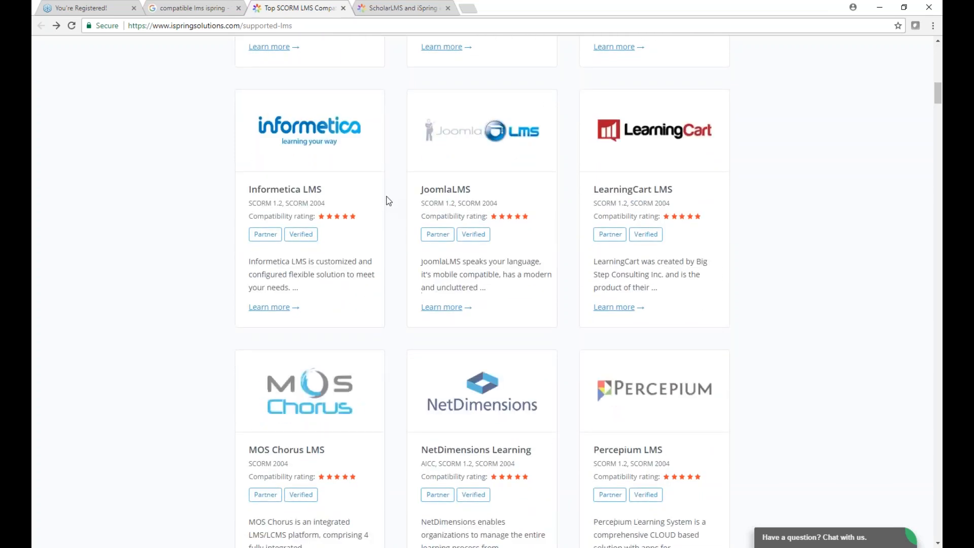
{"action": "scroll", "coordinate": [389, 200], "scroll_direction": "down", "scroll_amount": 7}
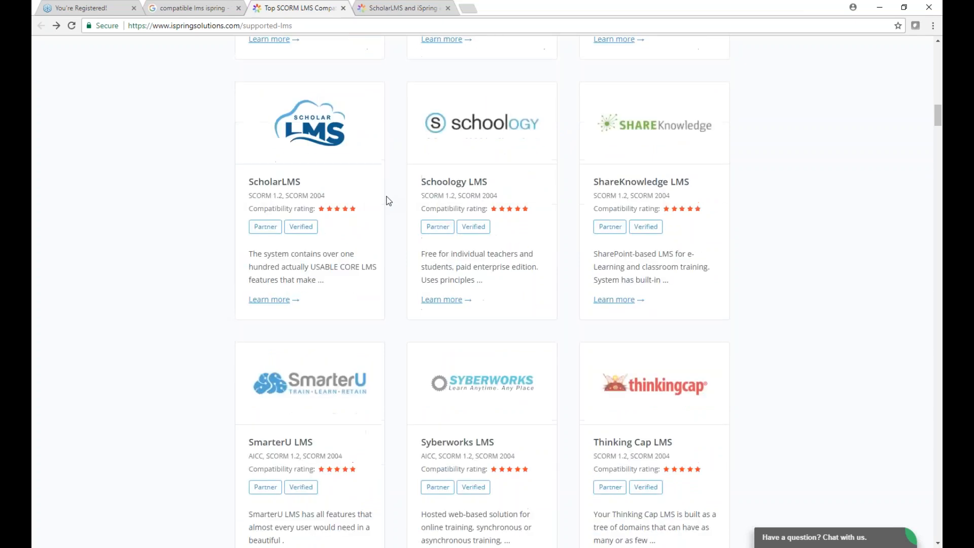
{"action": "scroll", "coordinate": [388, 201], "scroll_direction": "up", "scroll_amount": 13}
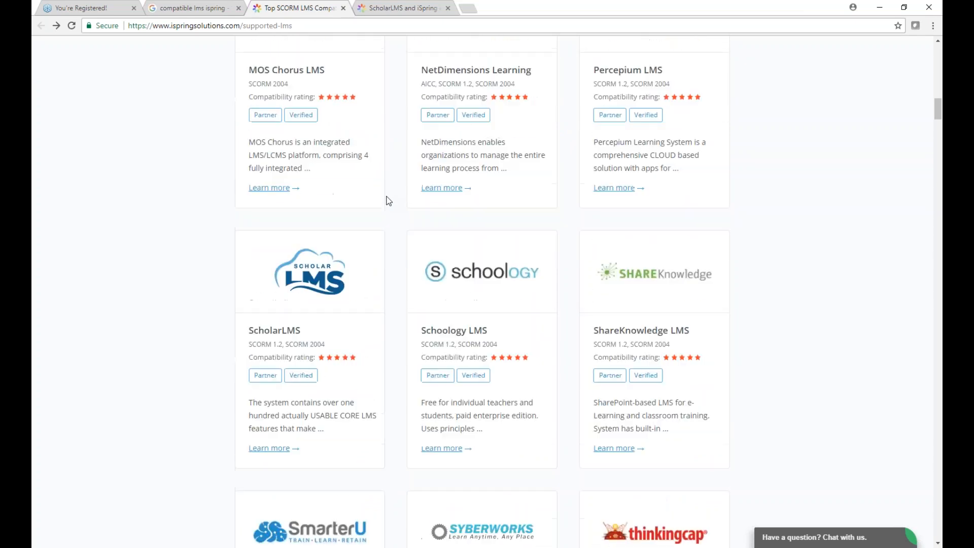
{"action": "scroll", "coordinate": [389, 200], "scroll_direction": "up", "scroll_amount": 11}
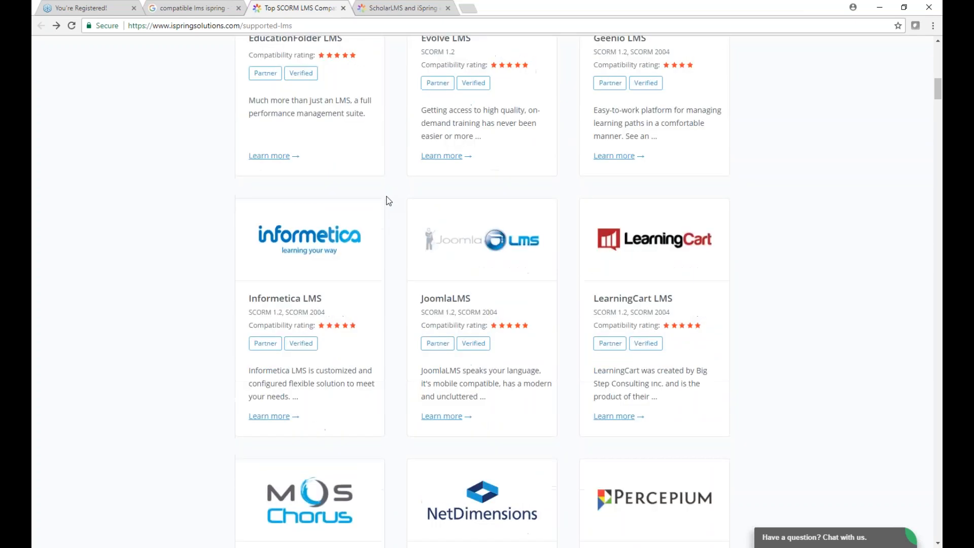
{"action": "scroll", "coordinate": [388, 200], "scroll_direction": "up", "scroll_amount": 5}
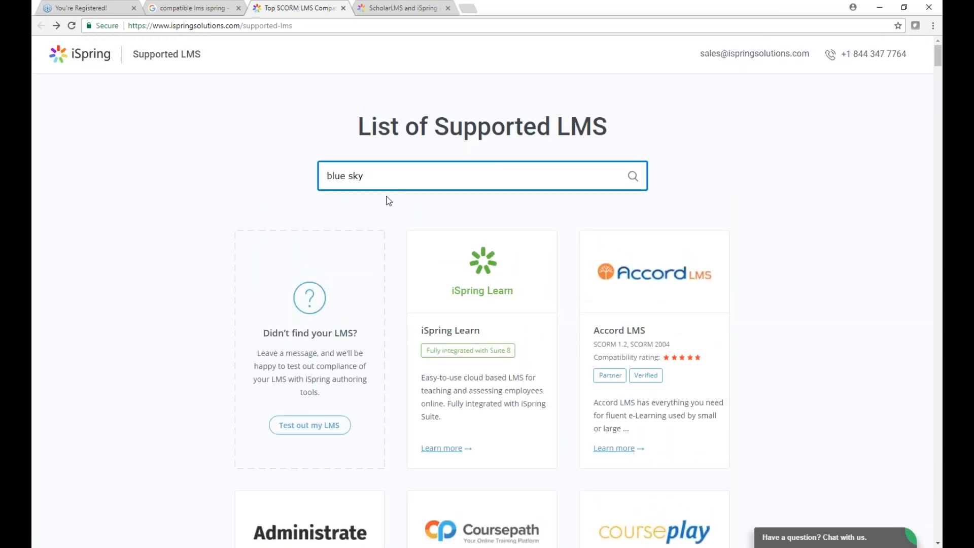
{"action": "left_click", "coordinate": [935, 21]}
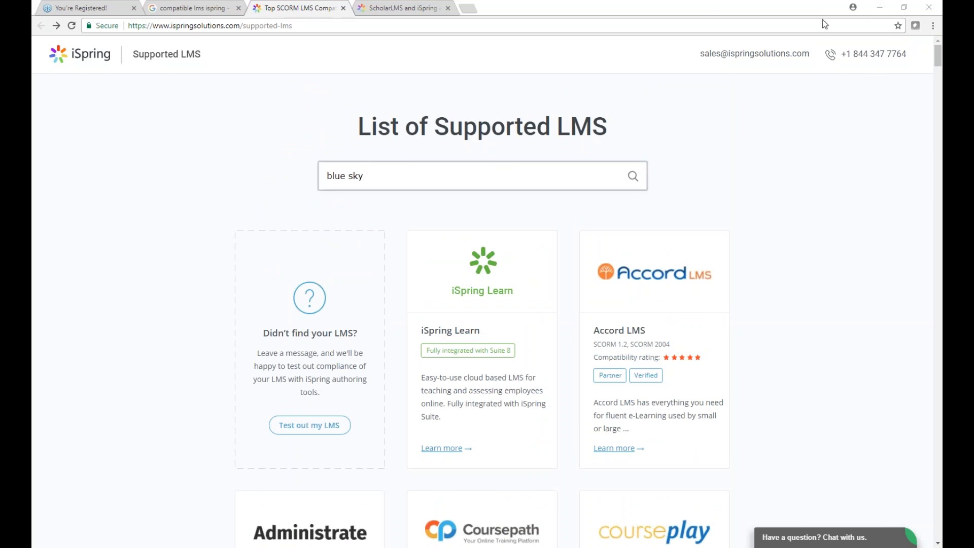